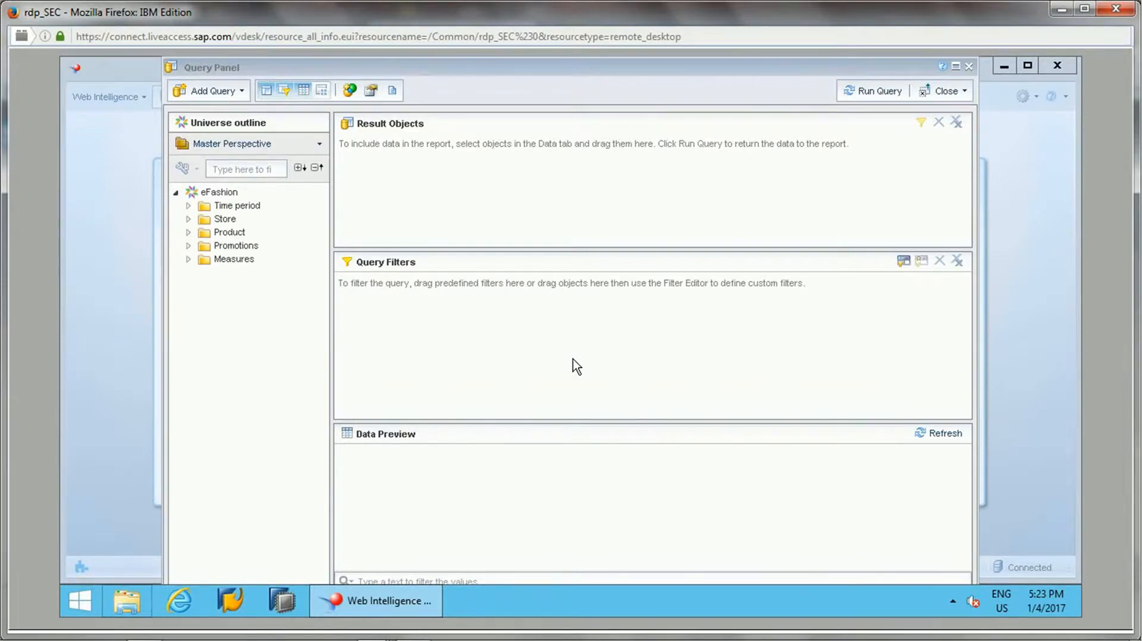
Step: Build a query from eFashion with Year, Quarter and Sales revenue as result objects, and run it
left_click(188, 206)
double_click(238, 219)
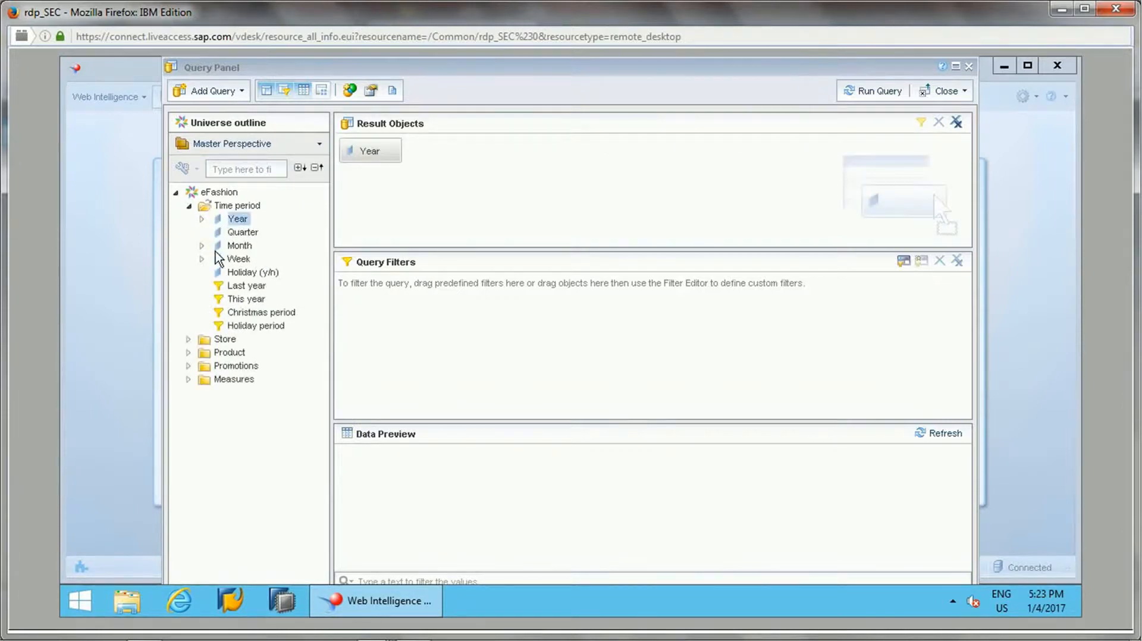
double_click(242, 232)
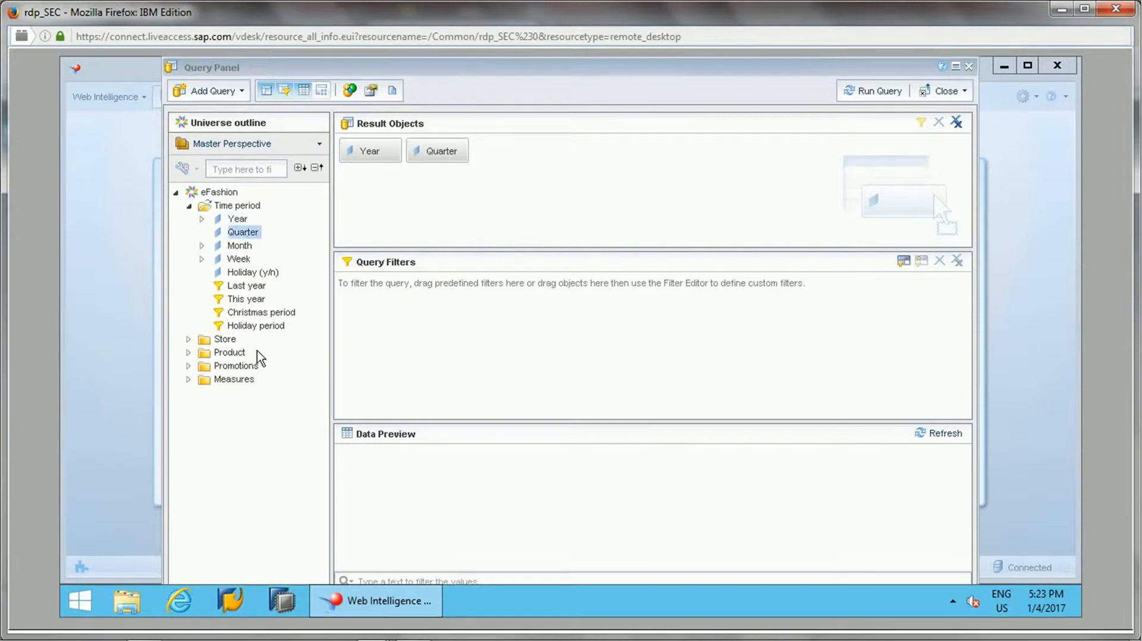
left_click(189, 380)
double_click(251, 393)
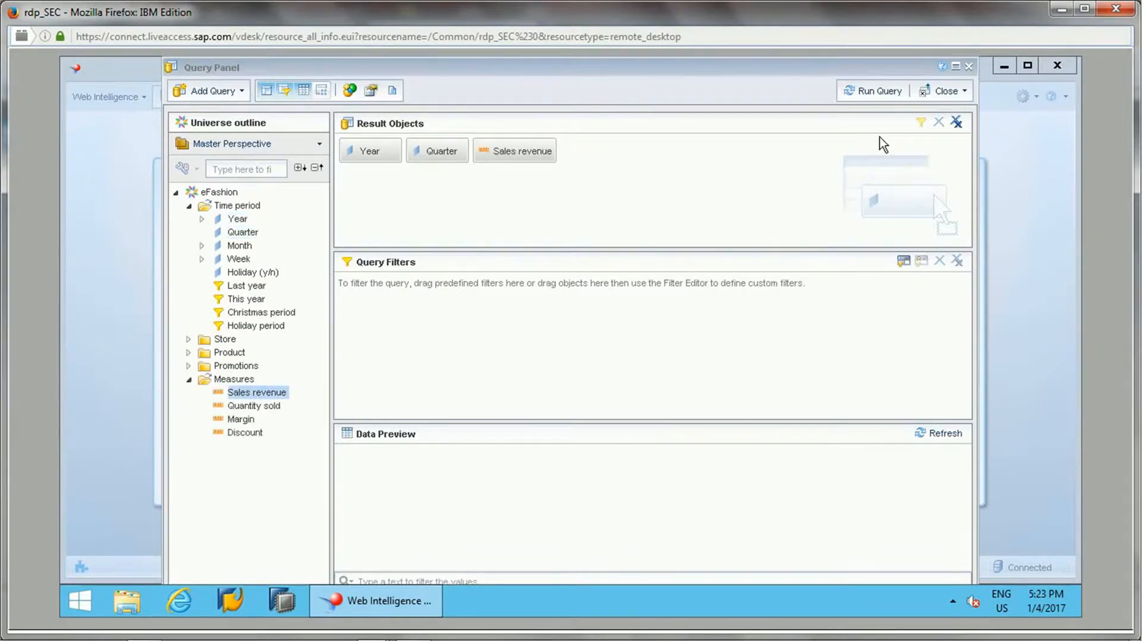
left_click(874, 90)
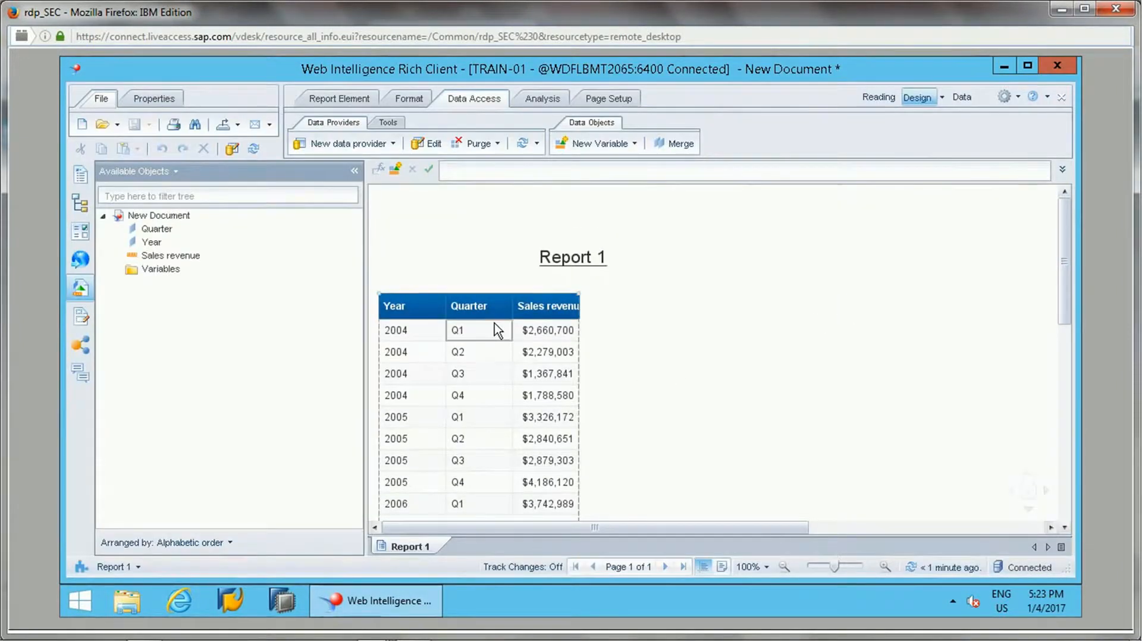
left_click(576, 308)
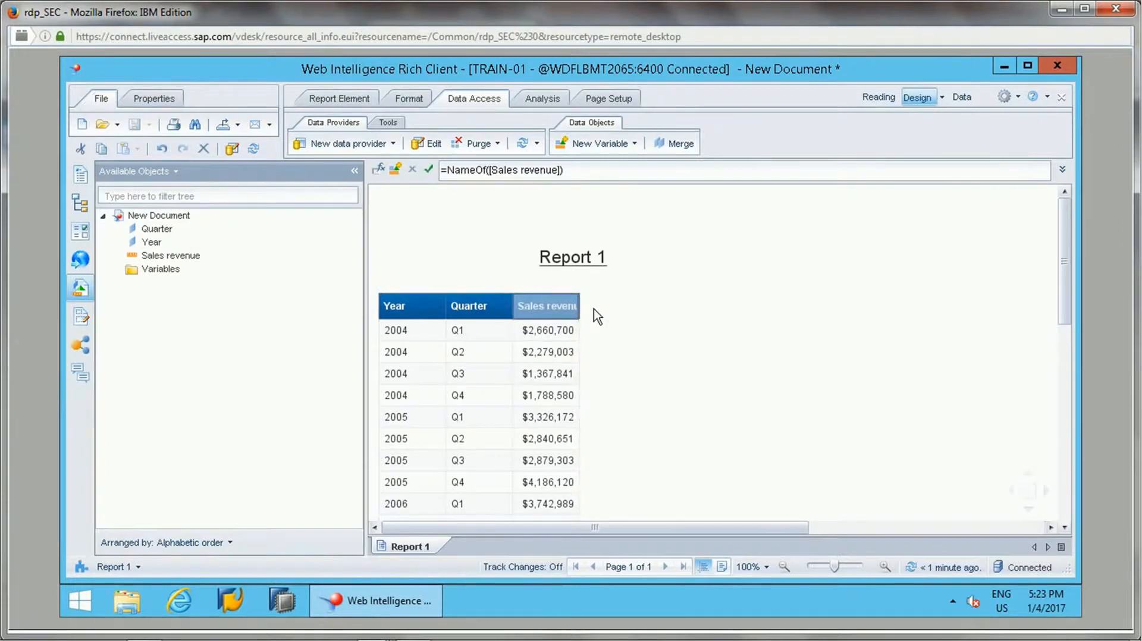
left_click_drag(594, 309, 594, 311)
key("ctrl+z")
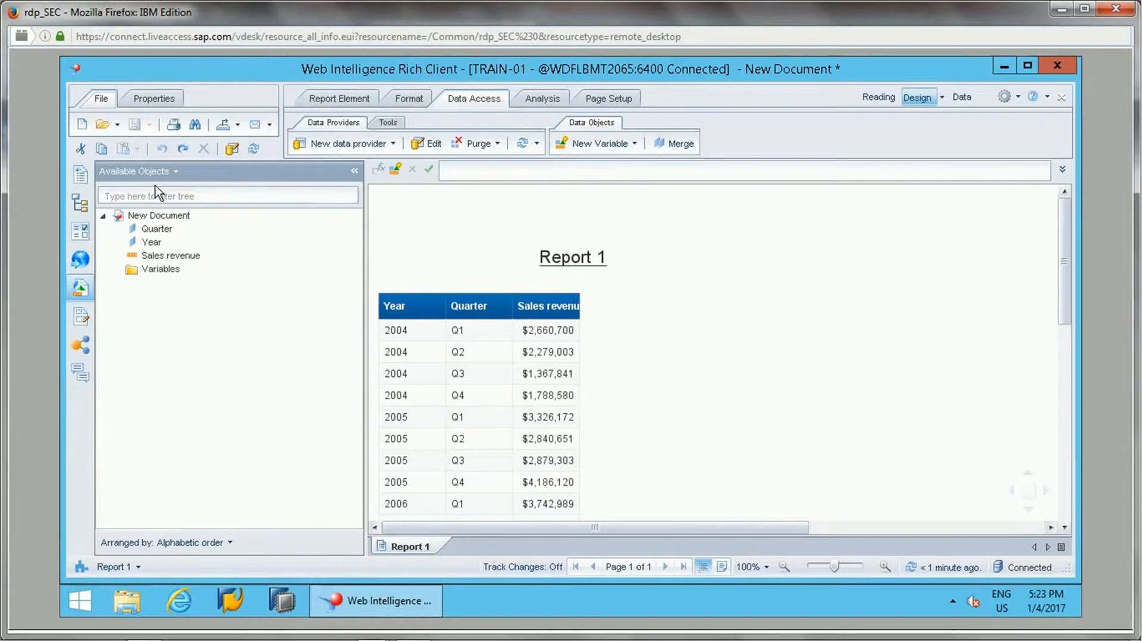
Step: Insert an empty vertical table beside the existing report table, beneath the Report 1 title
left_click(341, 100)
left_click(300, 146)
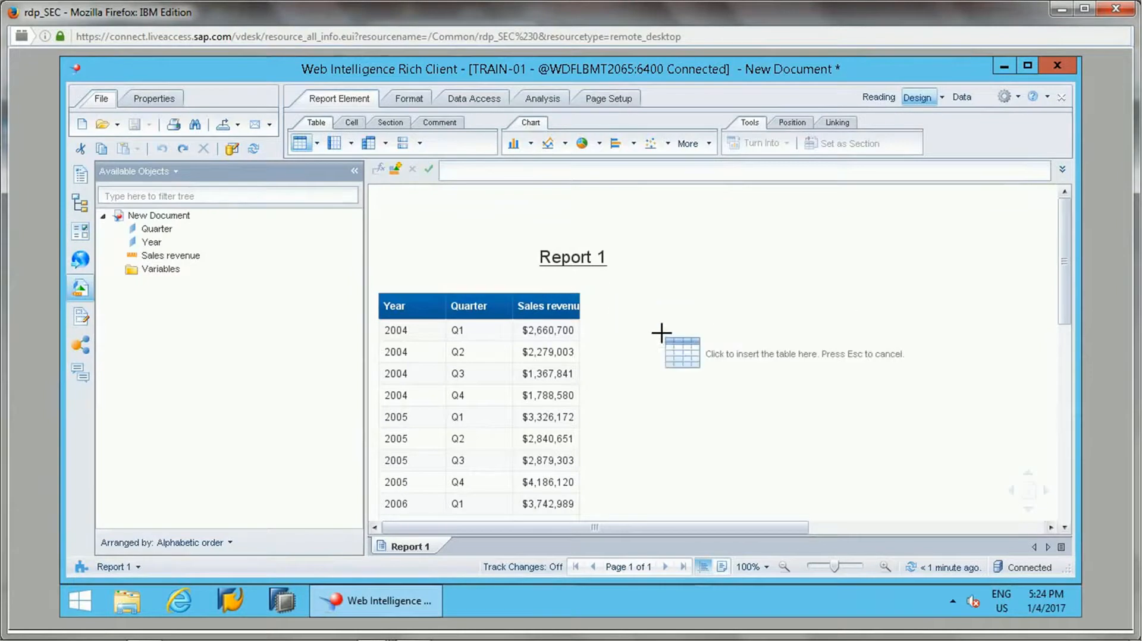
left_click(648, 302)
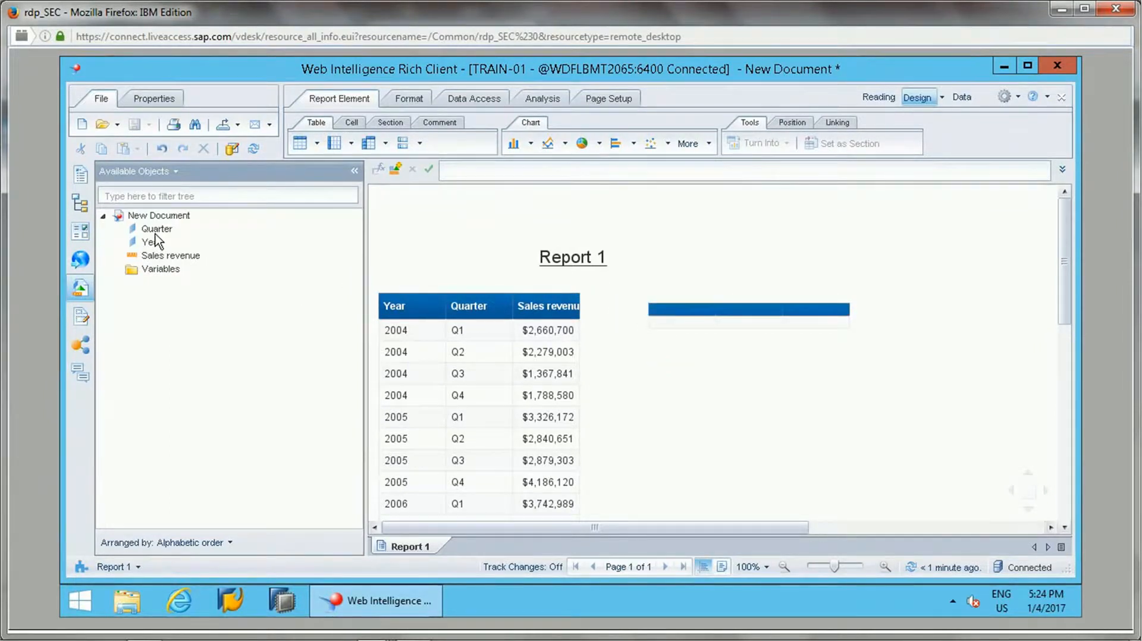
Step: Fill the new table's first two columns with Year and Sales revenue, and widen the Sales revenue column to fit its values
mouse_move(156, 240)
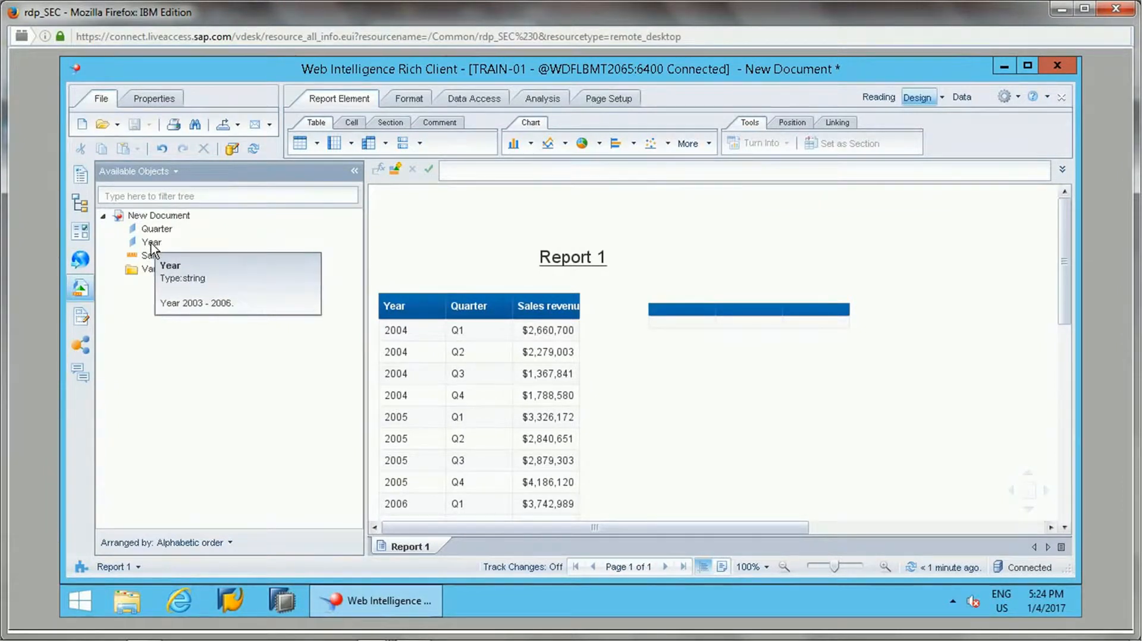
left_click_drag(153, 242, 683, 314)
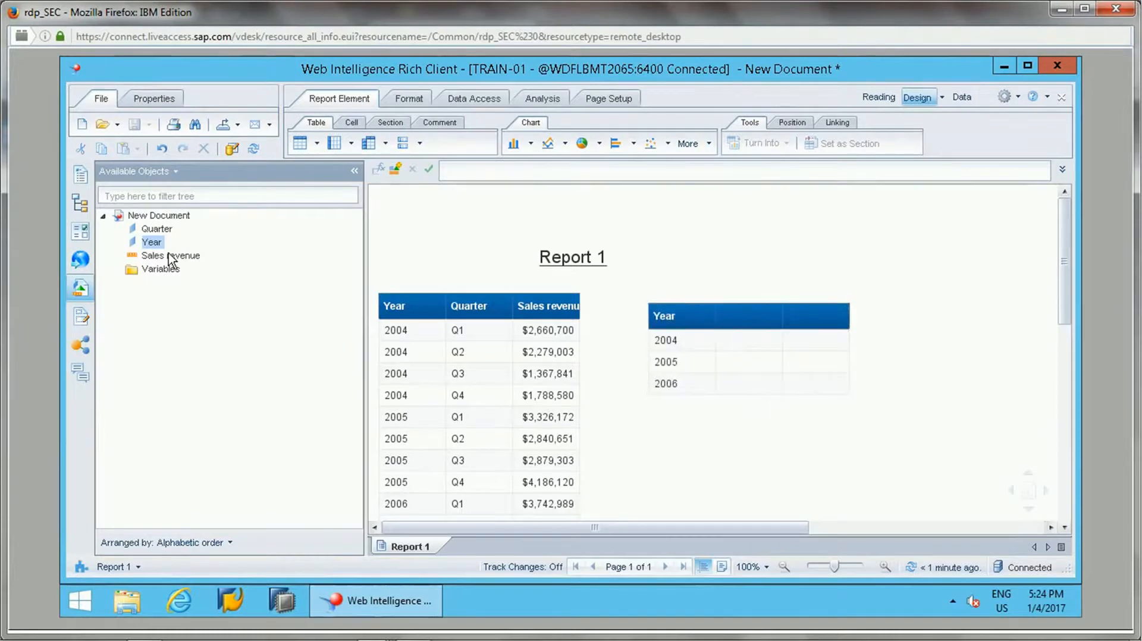
left_click_drag(170, 255, 748, 318)
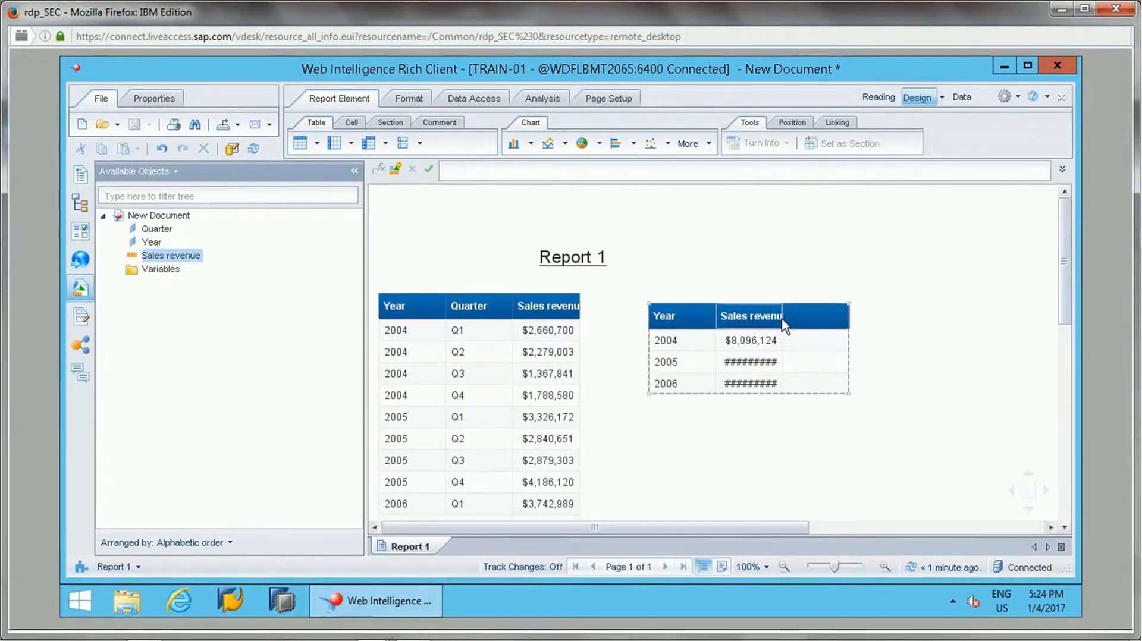
left_click_drag(781, 315, 810, 315)
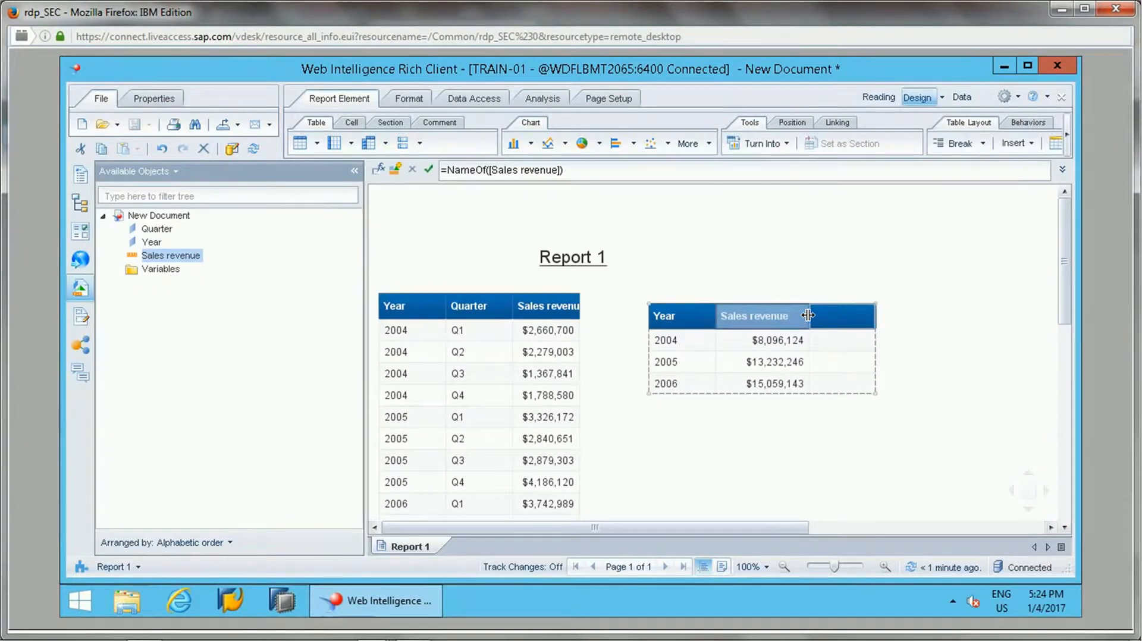
Step: Add a break on the Year column of the quarterly table
left_click(414, 324)
right_click(414, 324)
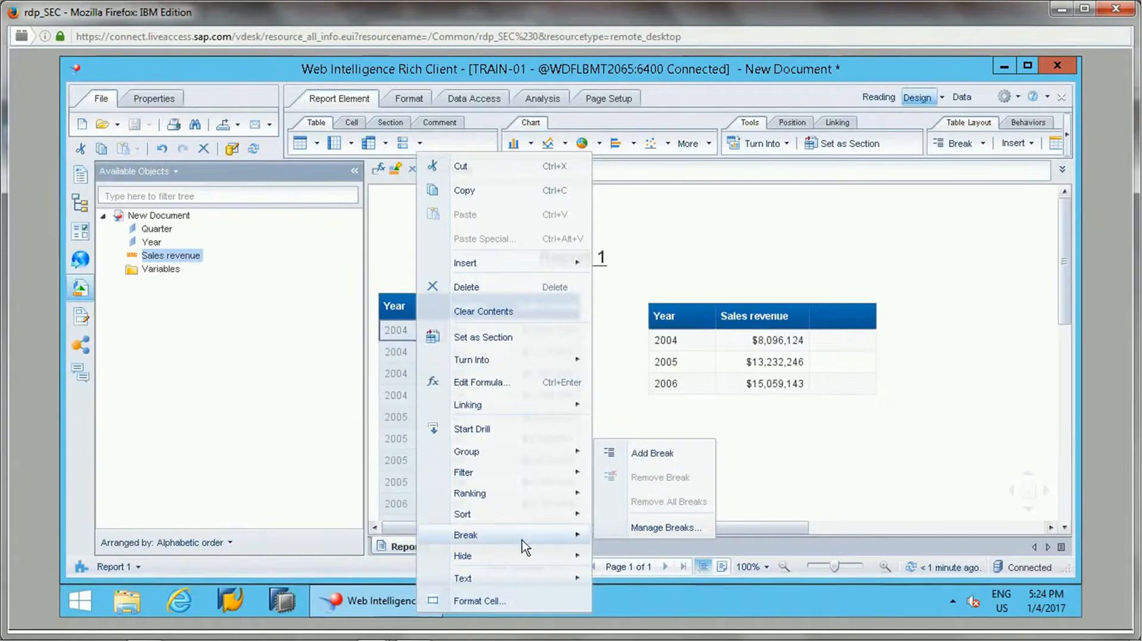
mouse_move(512, 555)
mouse_move(523, 535)
left_click(652, 453)
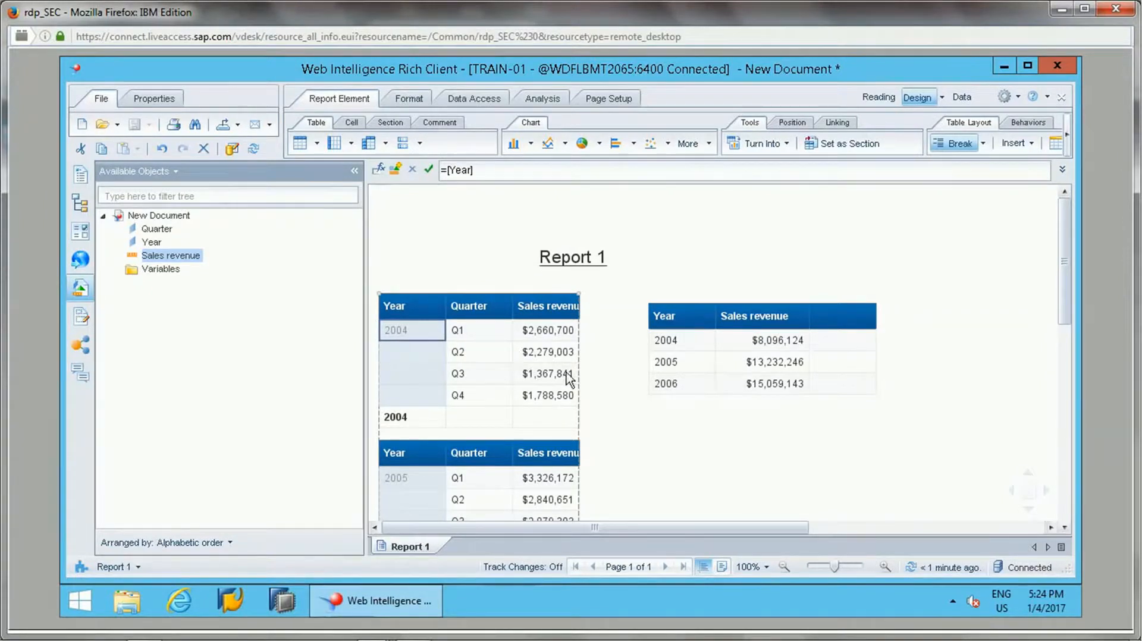
Step: Add a Sum to the Sales revenue column in both the quarterly table and the yearly table
left_click(556, 395)
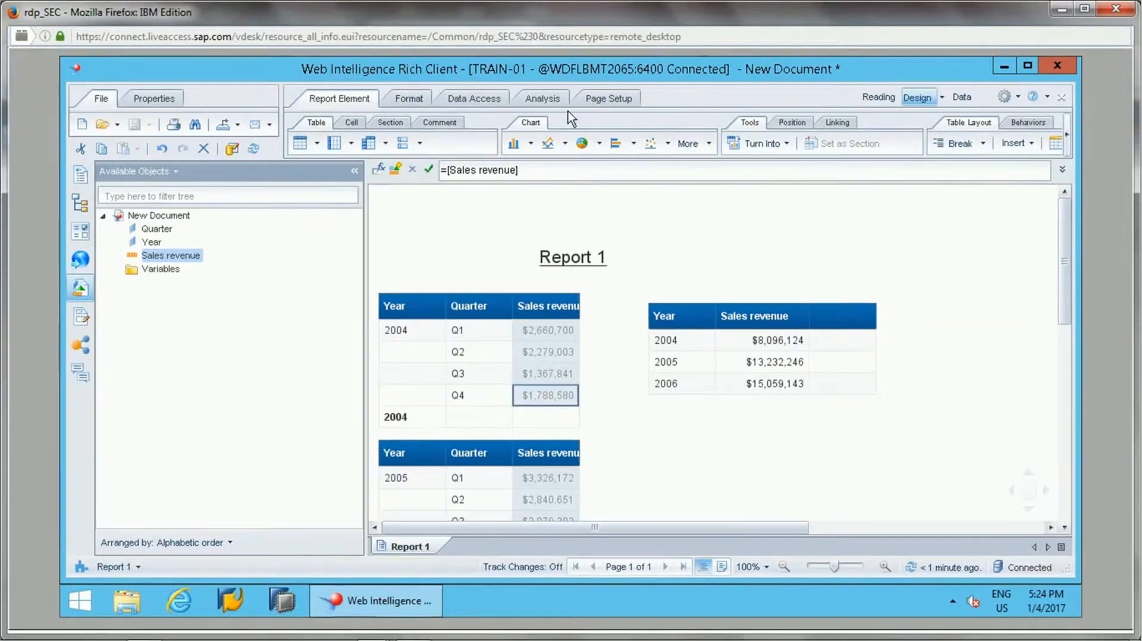
left_click(541, 98)
left_click(740, 149)
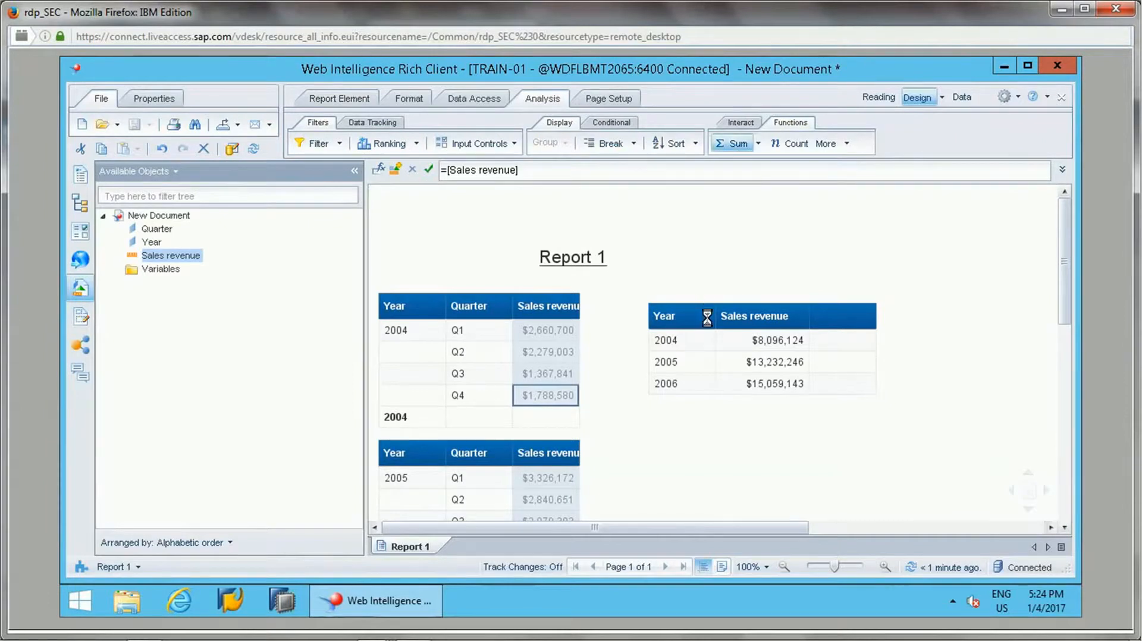
left_click(783, 387)
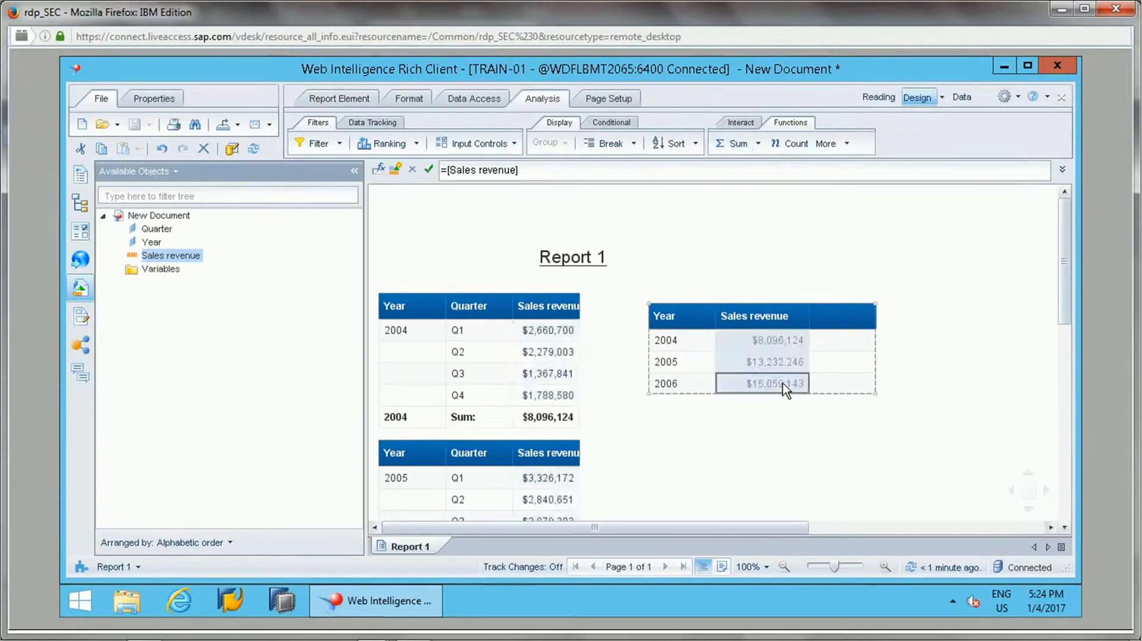
left_click(732, 144)
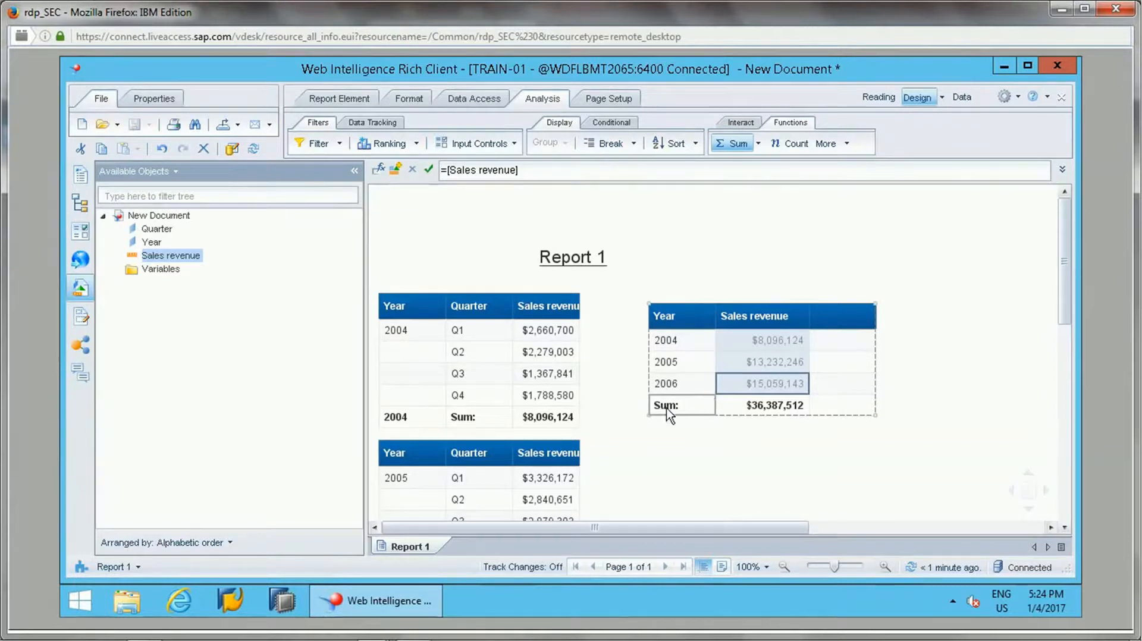
left_click(546, 416)
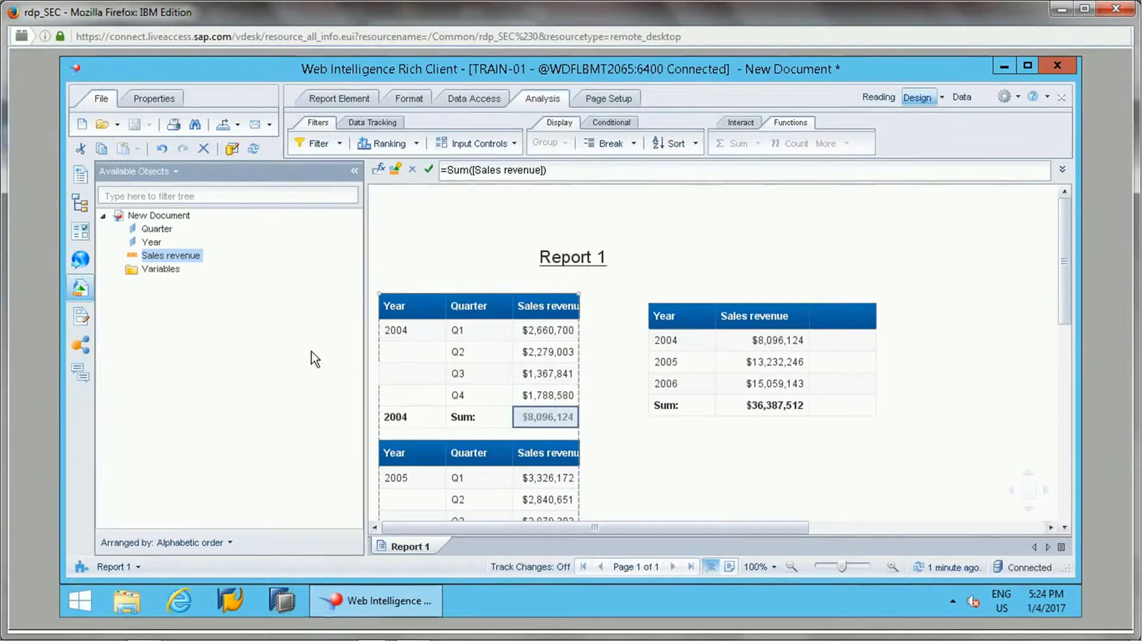
Step: Start a new variable named Minimum Quarterly Revenue and qualify it as a Measure
right_click(158, 271)
left_click(229, 285)
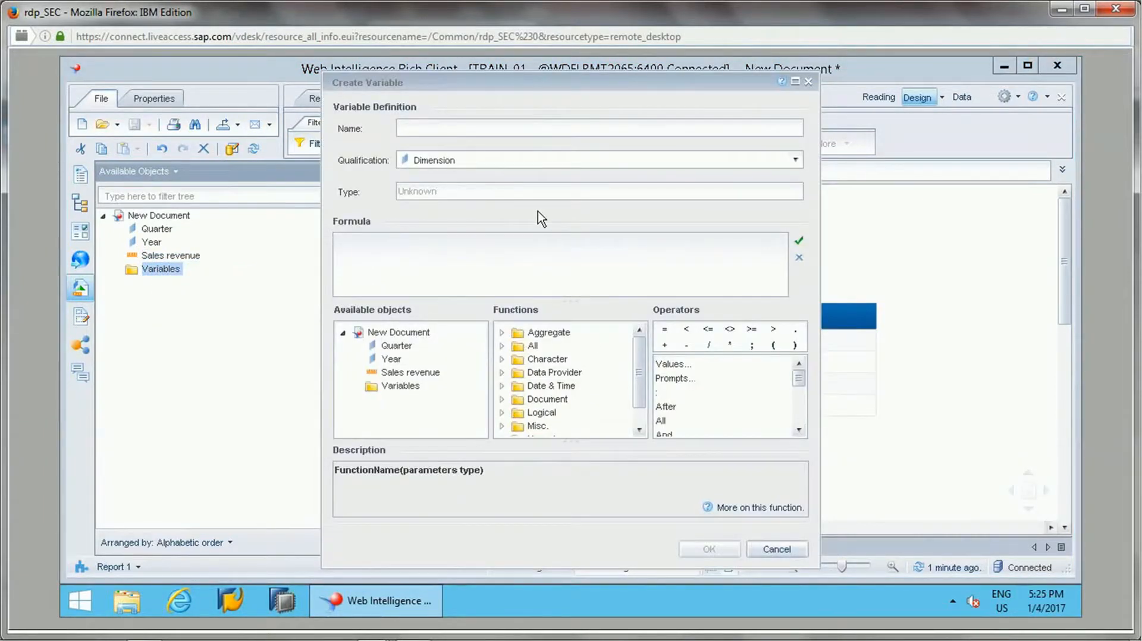
left_click(460, 130)
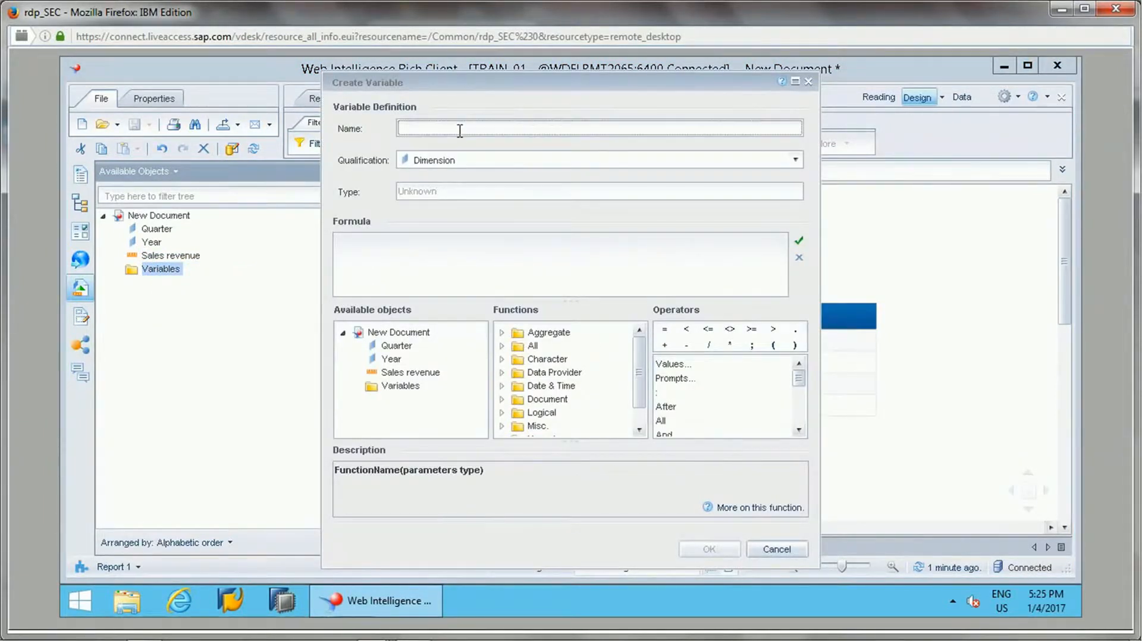
type("Minim")
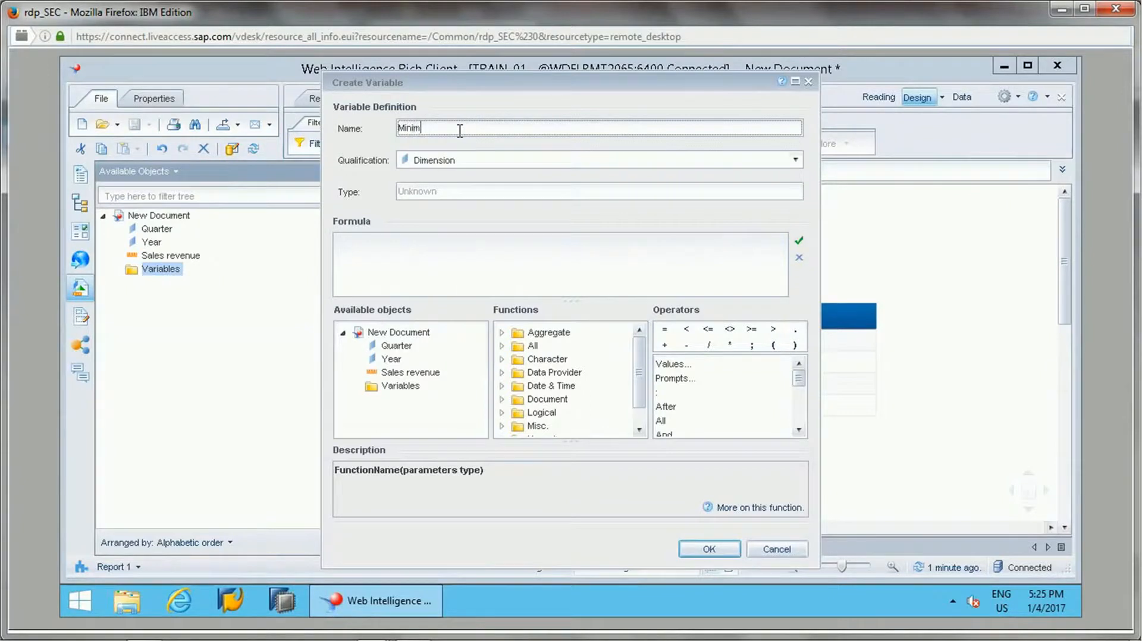
type("um Quarterly Revenue")
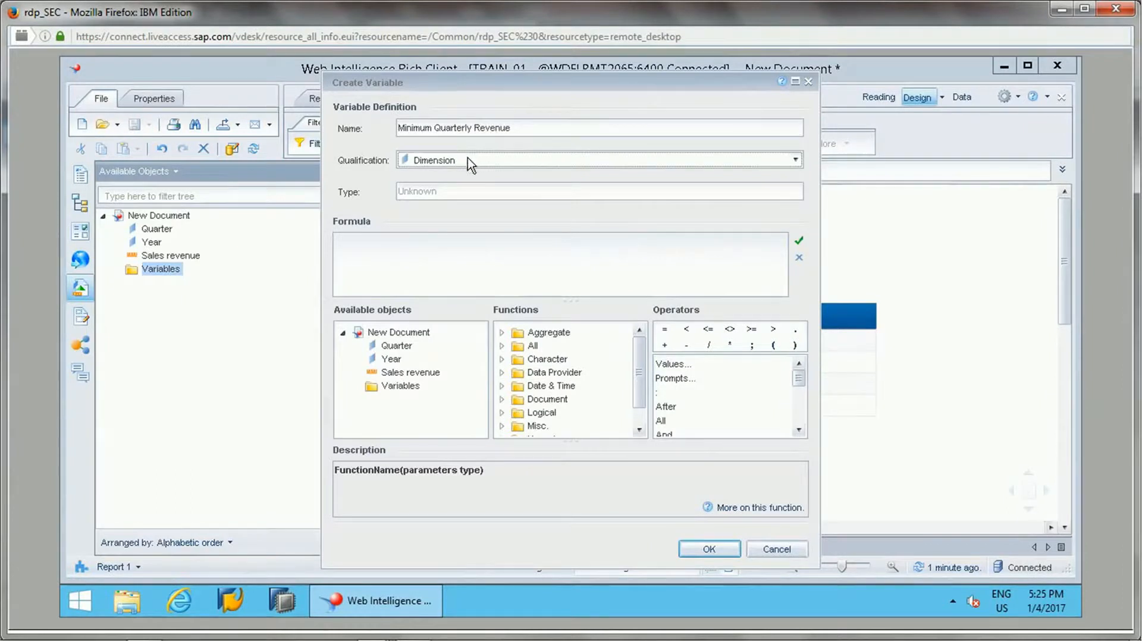
left_click(468, 158)
left_click(463, 191)
Step: Enter =Min([Sales revenue]) as the variable's formula using the Min function and the Sales revenue object
left_click(455, 257)
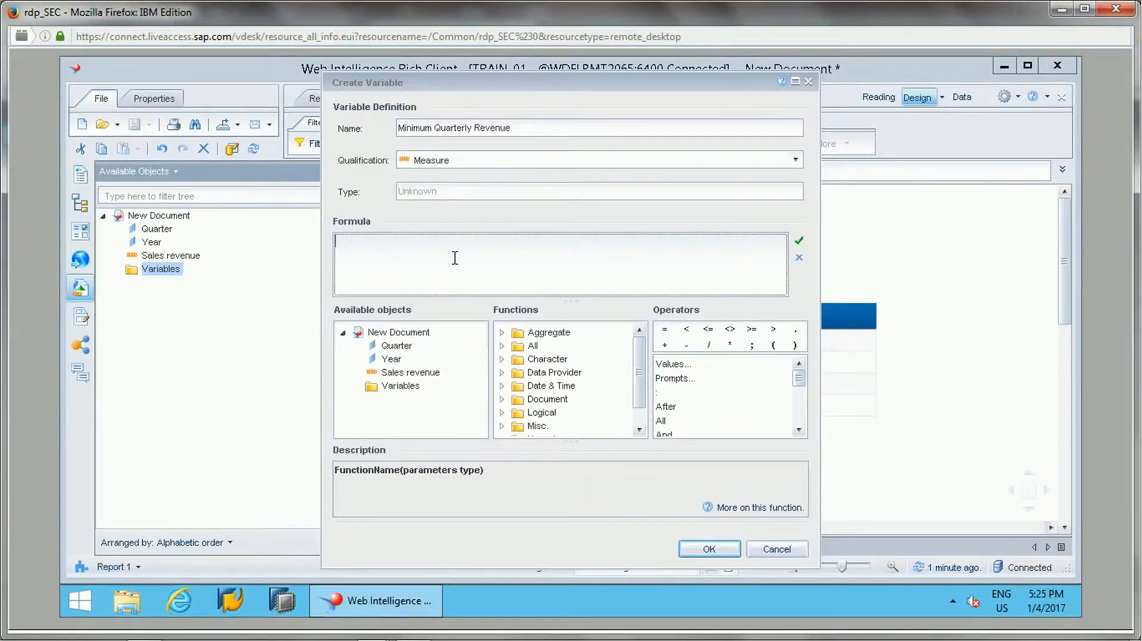
left_click(501, 345)
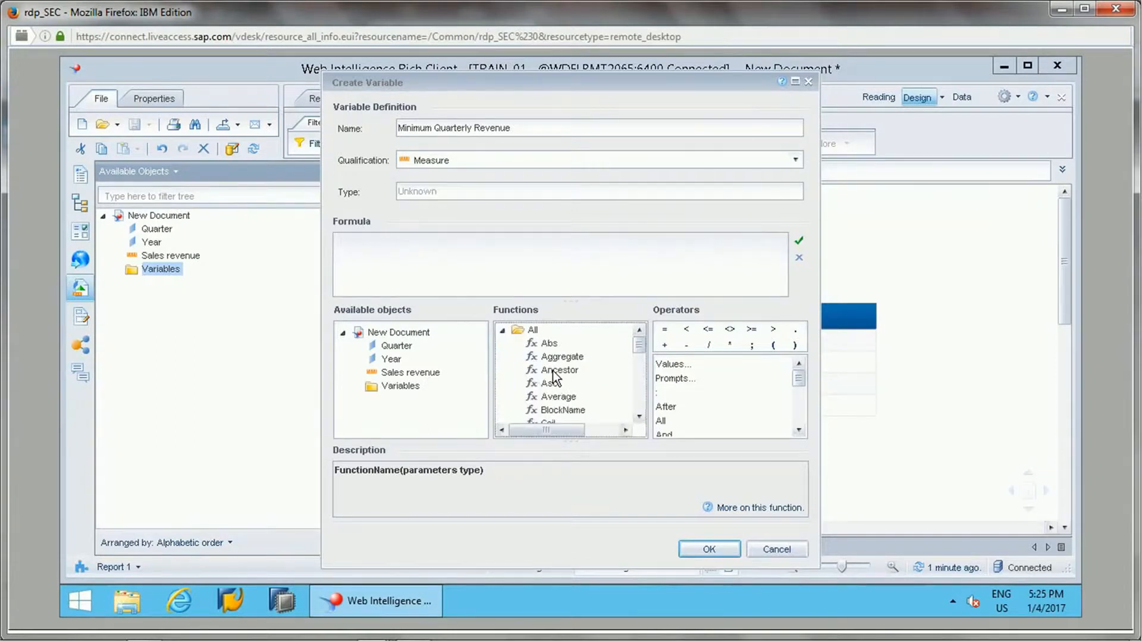
left_click(556, 370)
type("min")
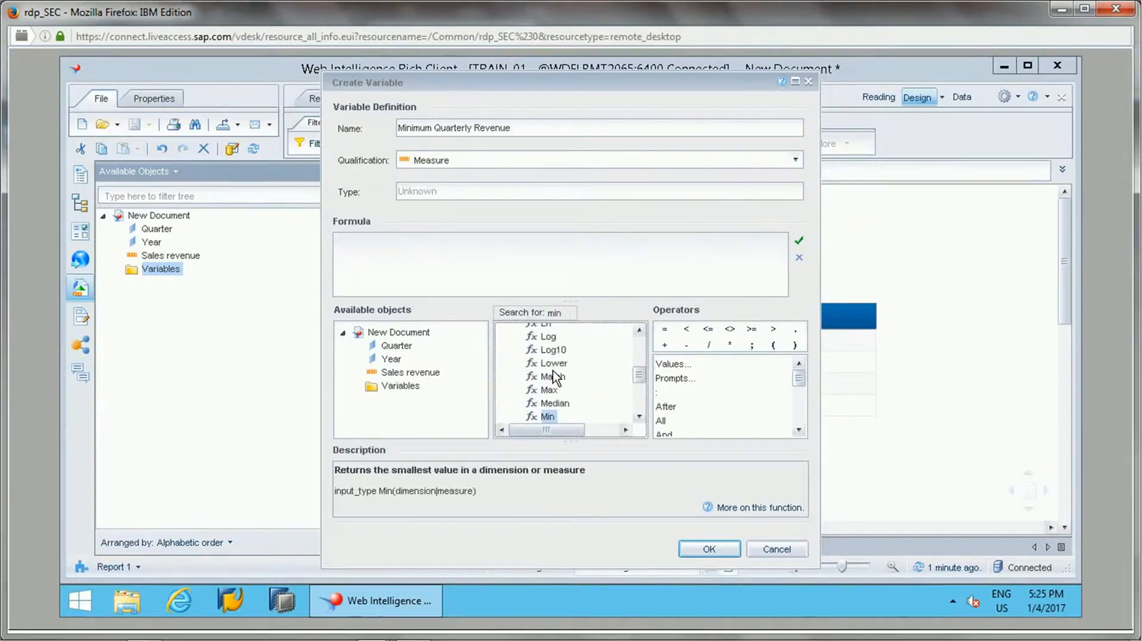
double_click(548, 417)
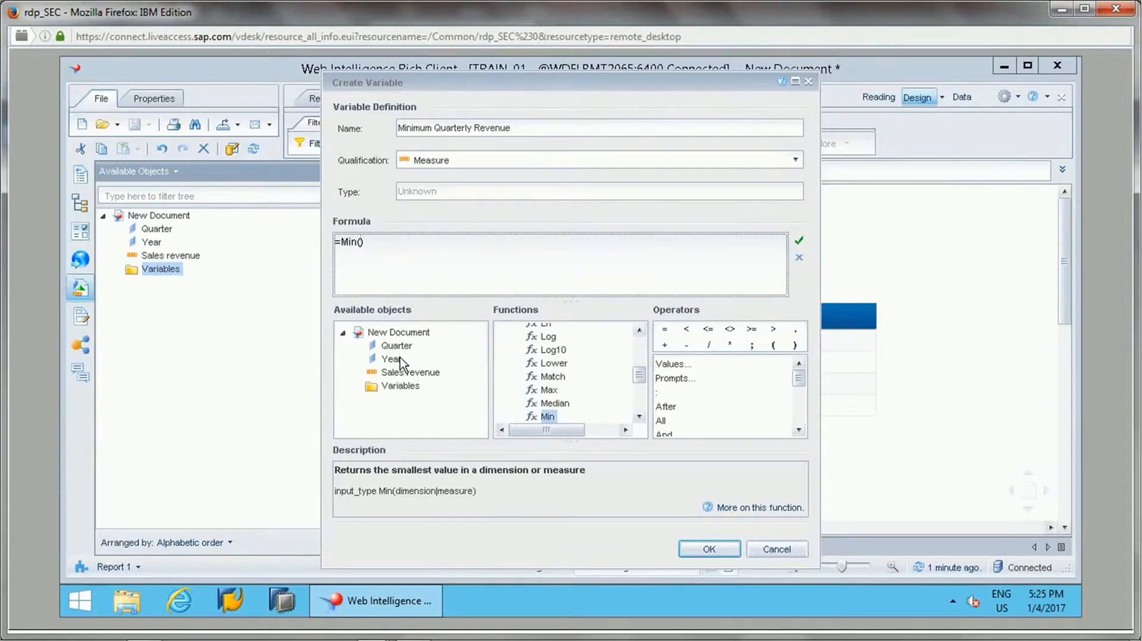
double_click(411, 372)
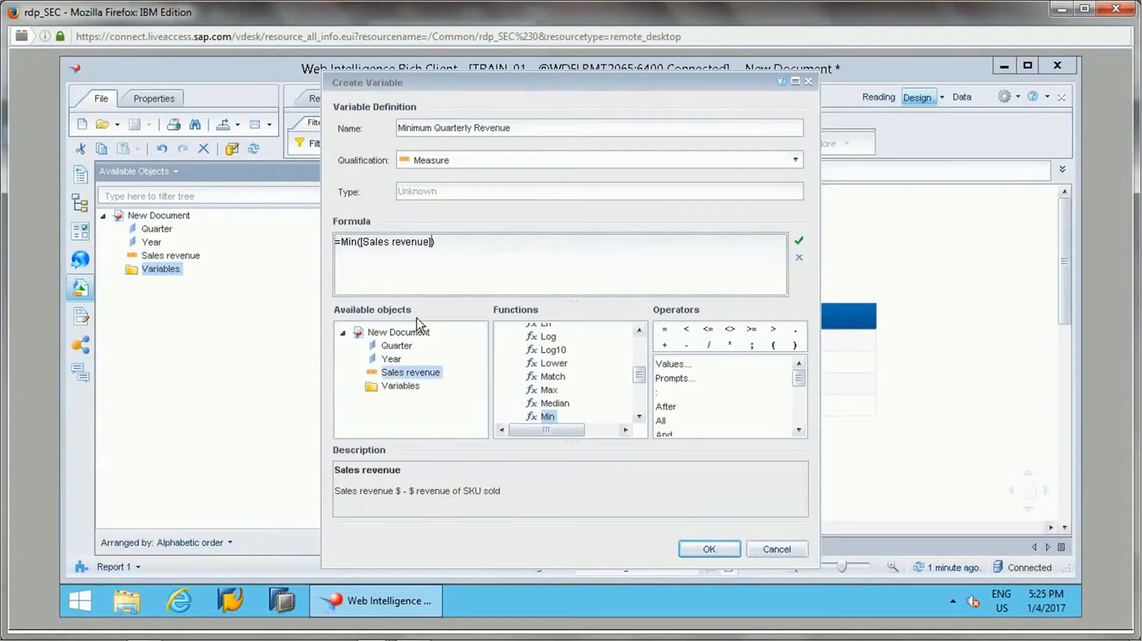
Step: Append the input context ForEach([Quarter]) to the end of the Min formula
left_click(434, 242)
type("ForE")
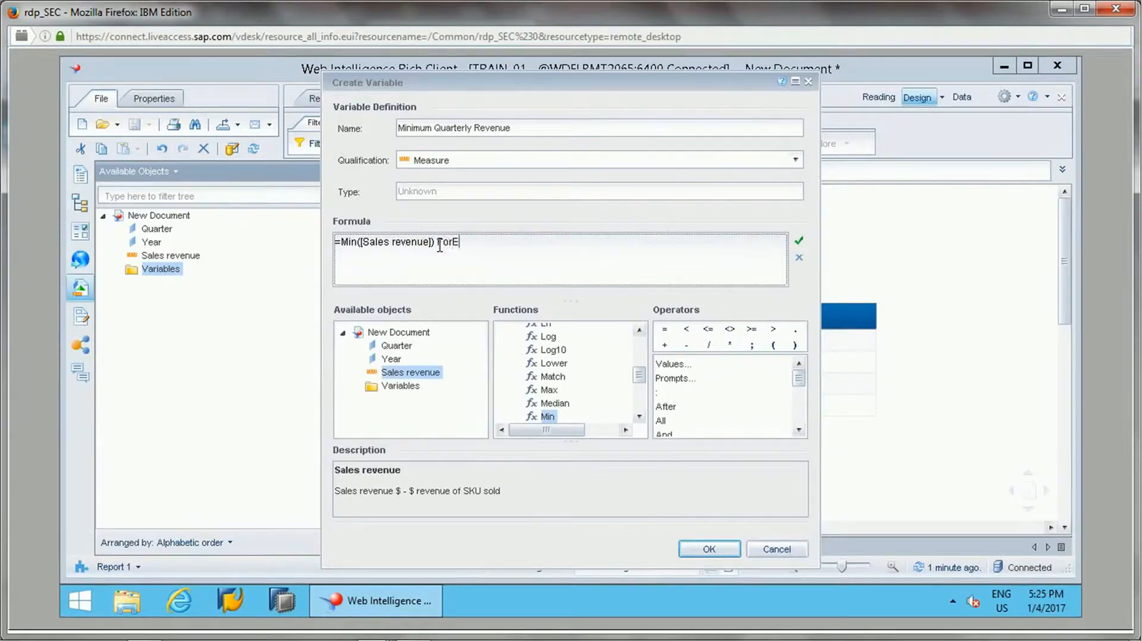
type("acj")
double_click(396, 346)
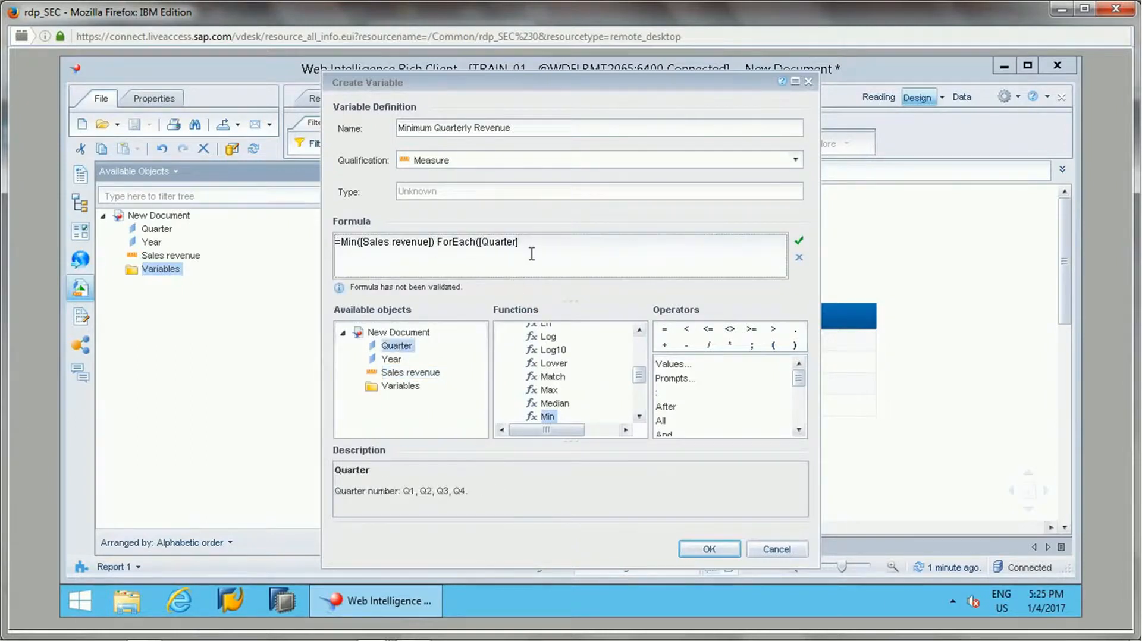
type(")")
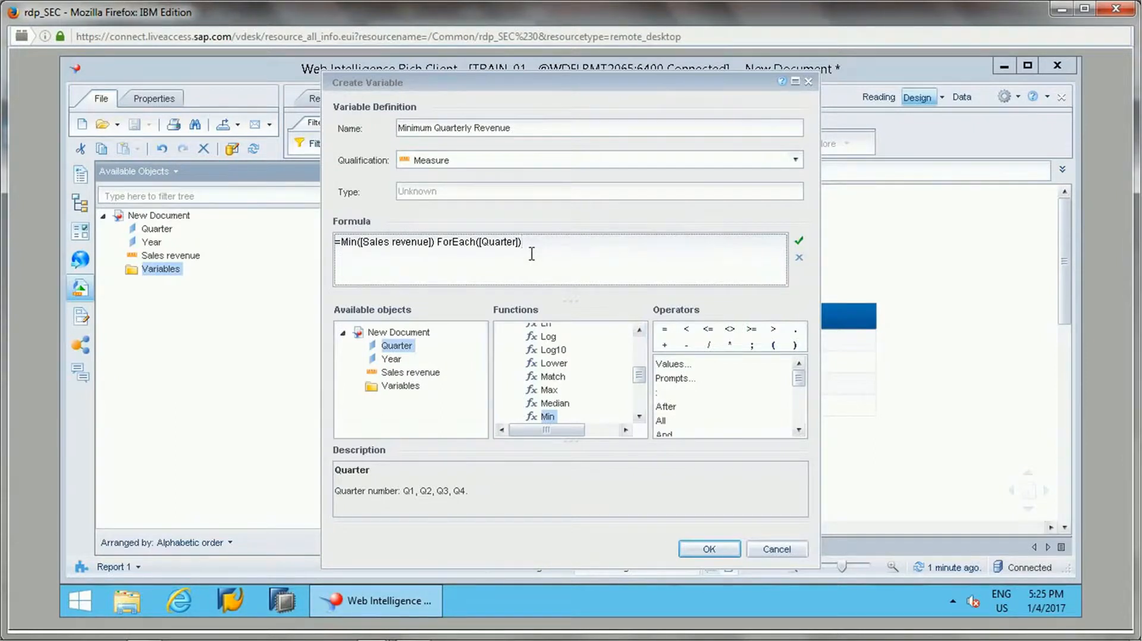
Step: Move Min's closing parenthesis behind ForEach([Quarter]) and append the output context In ([Year]) to the formula
left_click(437, 241)
key("BackSpace")
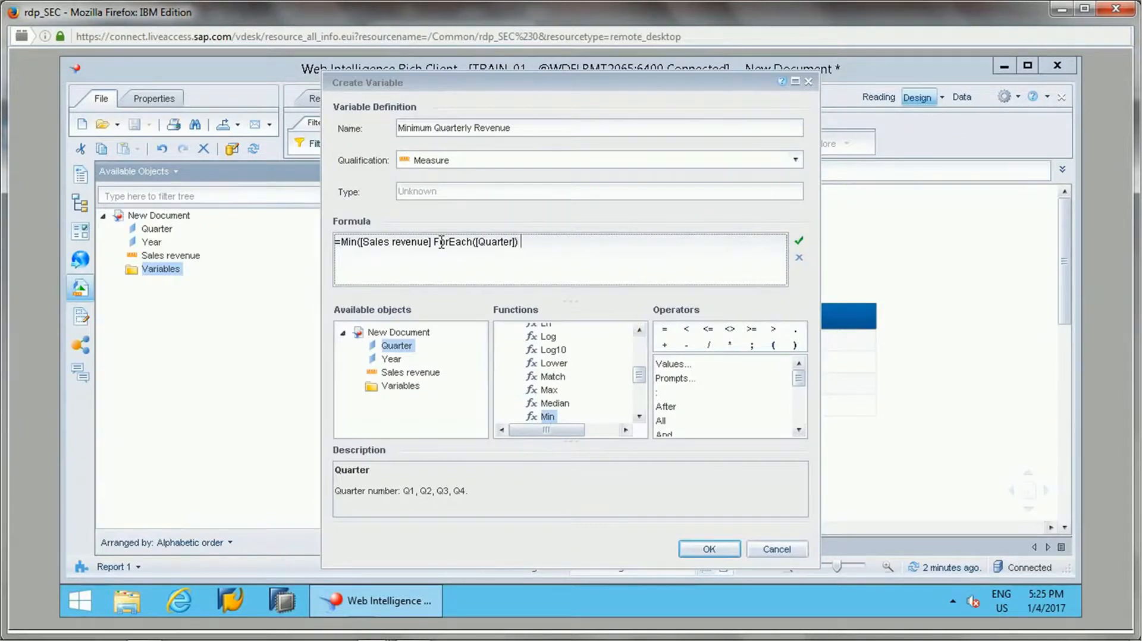
type("In Y")
key("BackSpace")
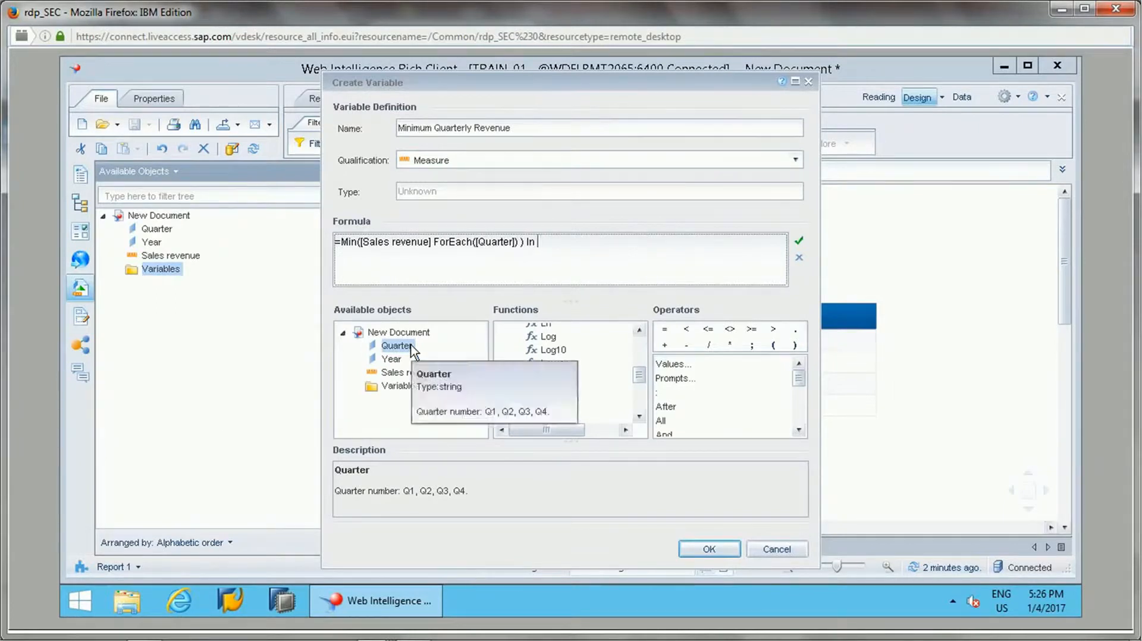
double_click(391, 359)
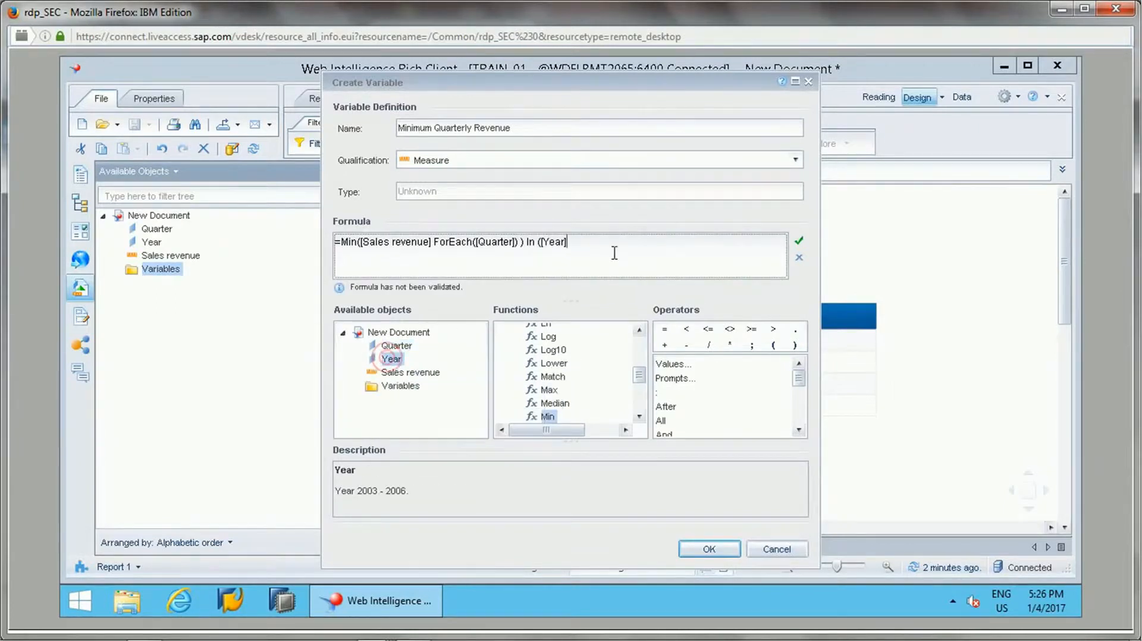
type(")")
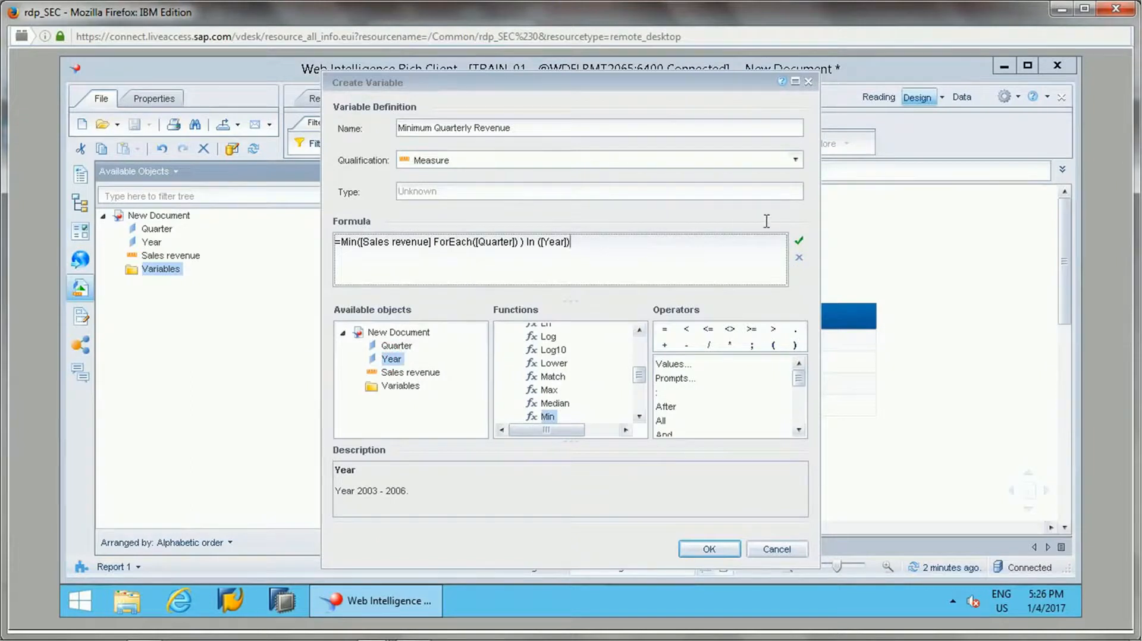
Step: Validate the formula and save the Minimum Quarterly Revenue variable
left_click(799, 240)
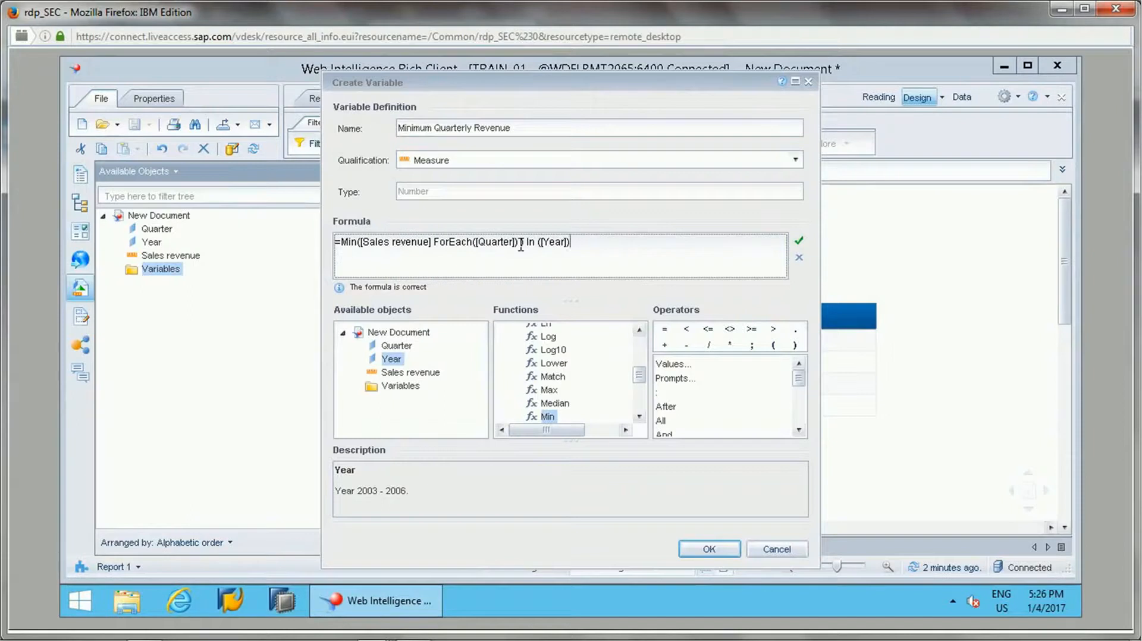
left_click(705, 550)
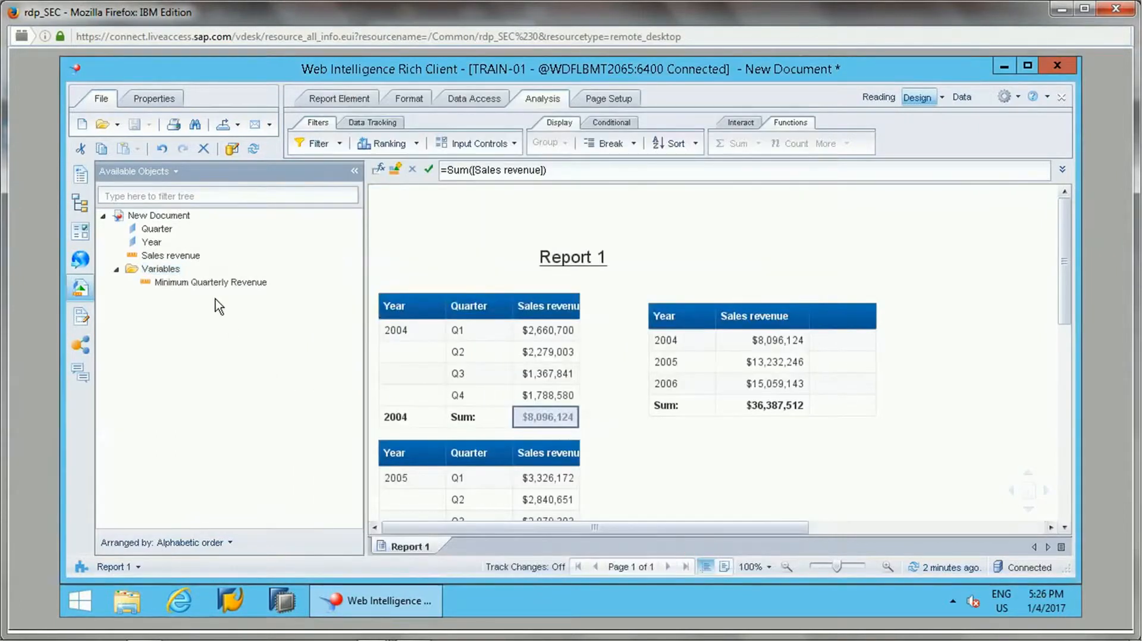
Step: Add Minimum Quarterly Revenue as the third column of the yearly sales table and widen it to fit the full header
left_click_drag(215, 284, 829, 341)
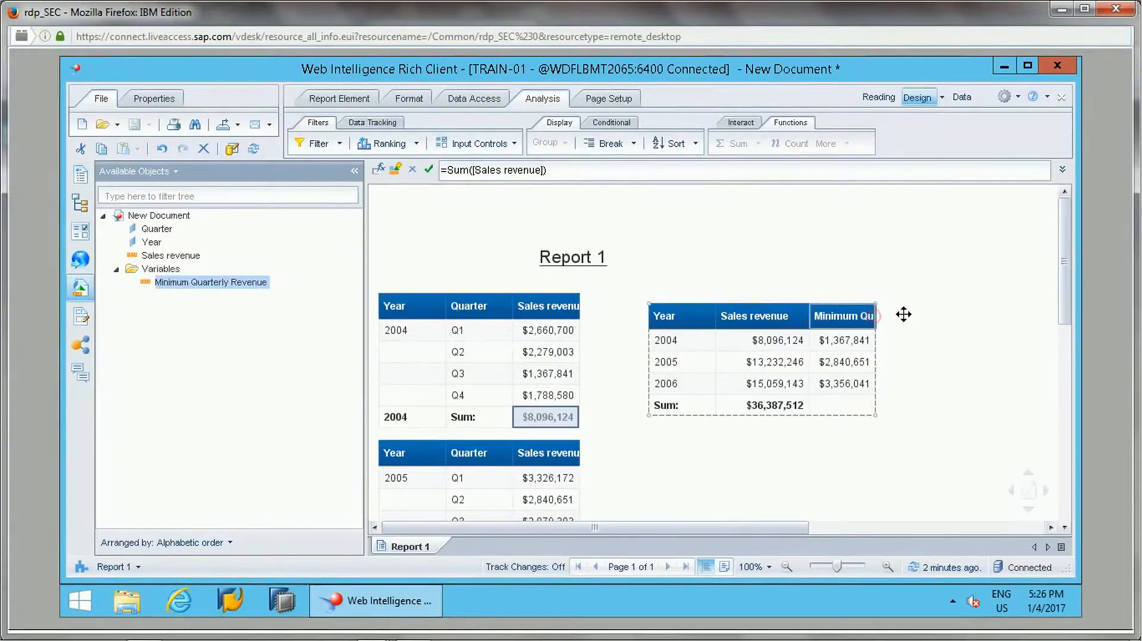
left_click_drag(874, 316, 945, 316)
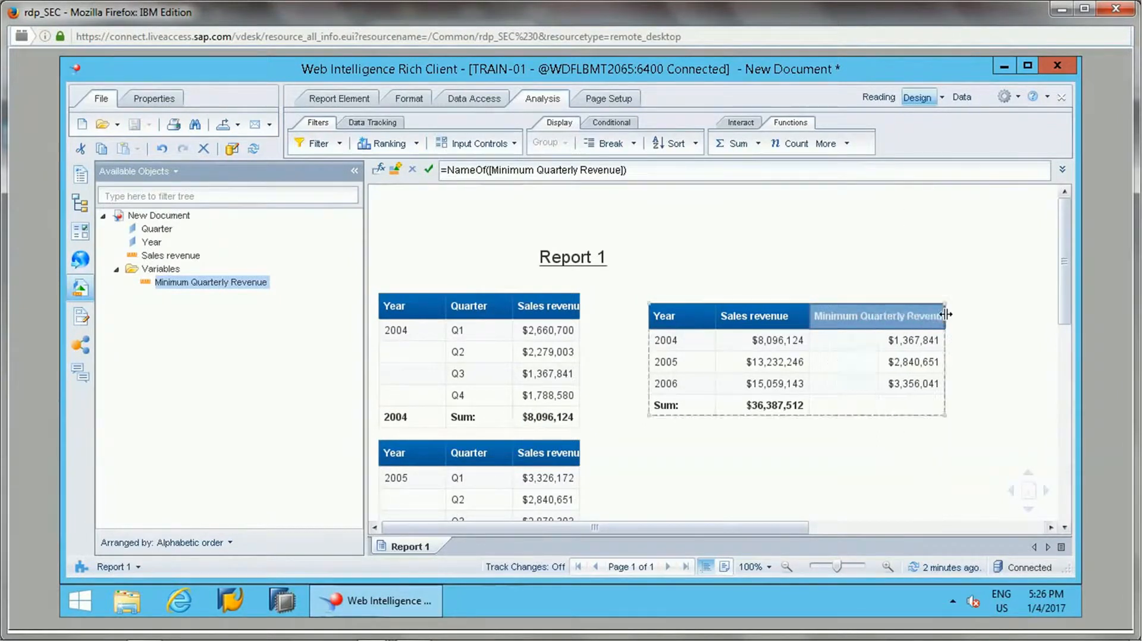
Step: Compare the yearly table's minimum values for 2004 and 2005 with the quarterly sales revenue in the table with breaks
left_click(911, 342)
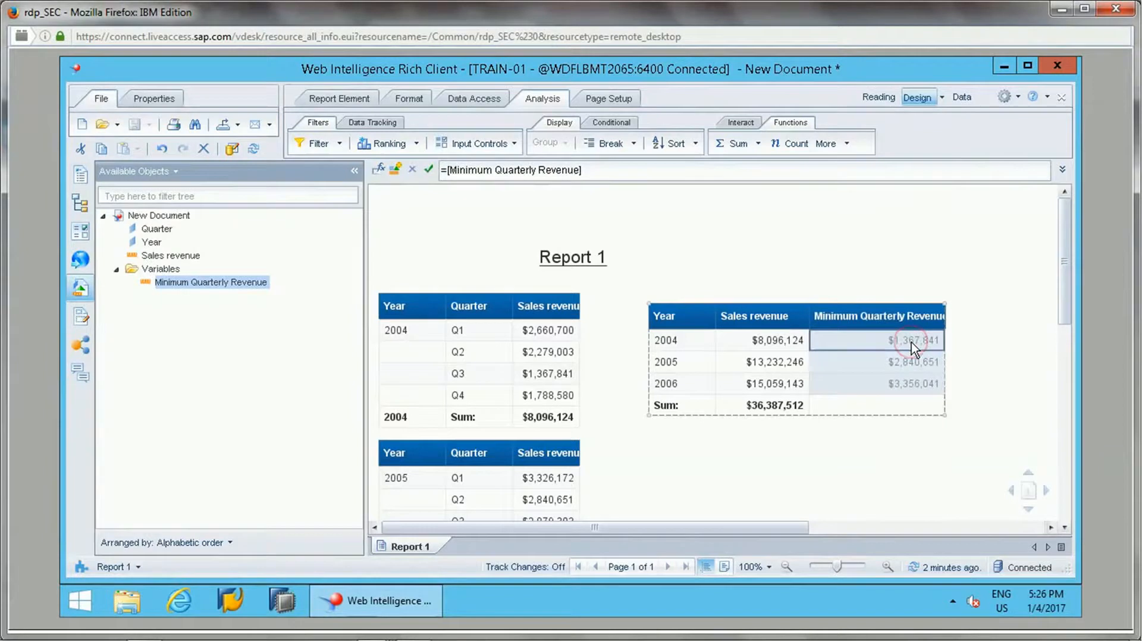
left_click(677, 344)
left_click(559, 354)
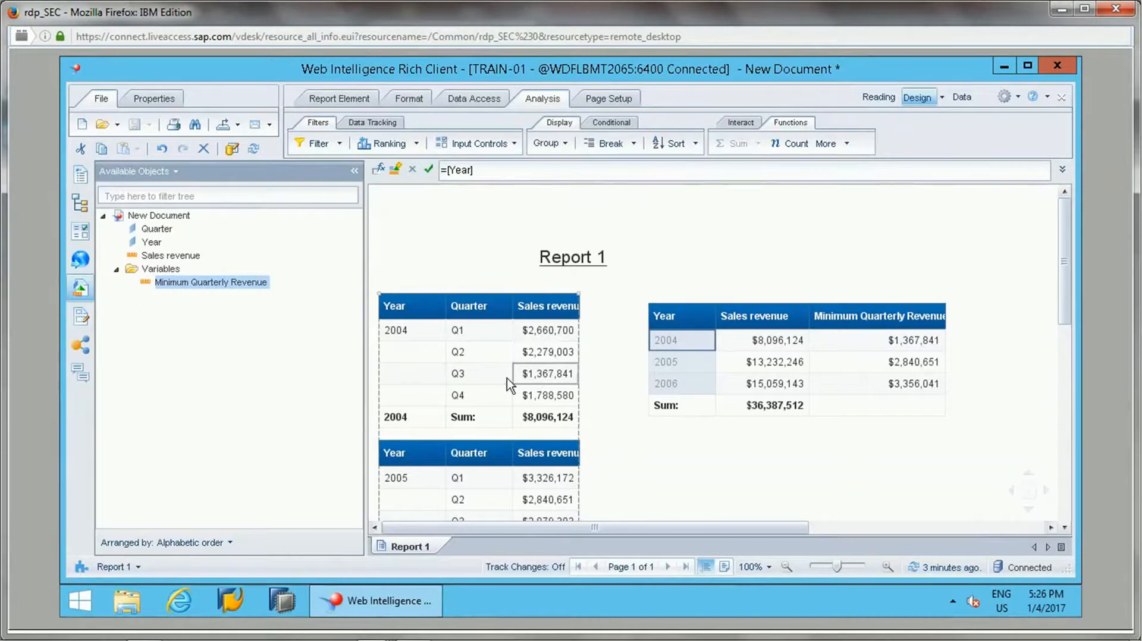
left_click(537, 375)
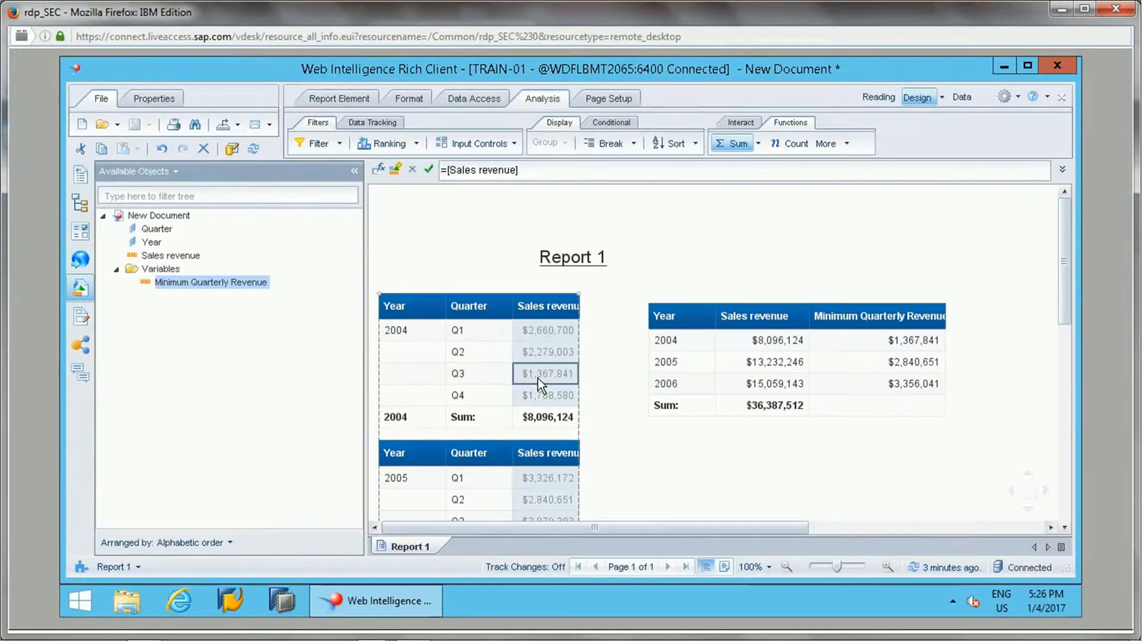
left_click_drag(1062, 318, 1064, 357)
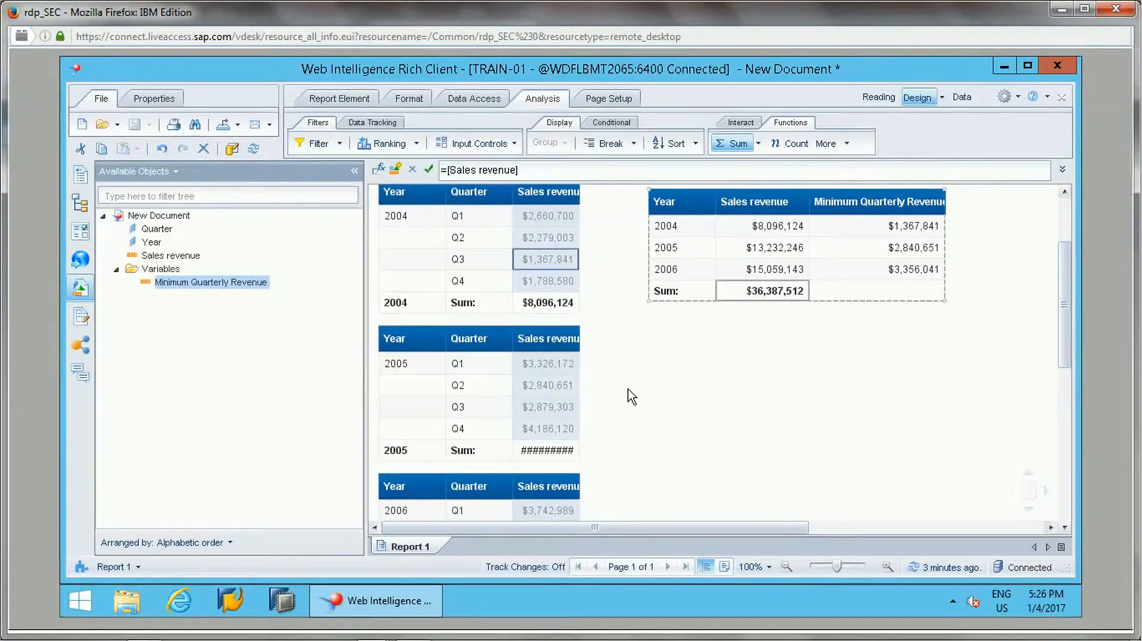
left_click(537, 392)
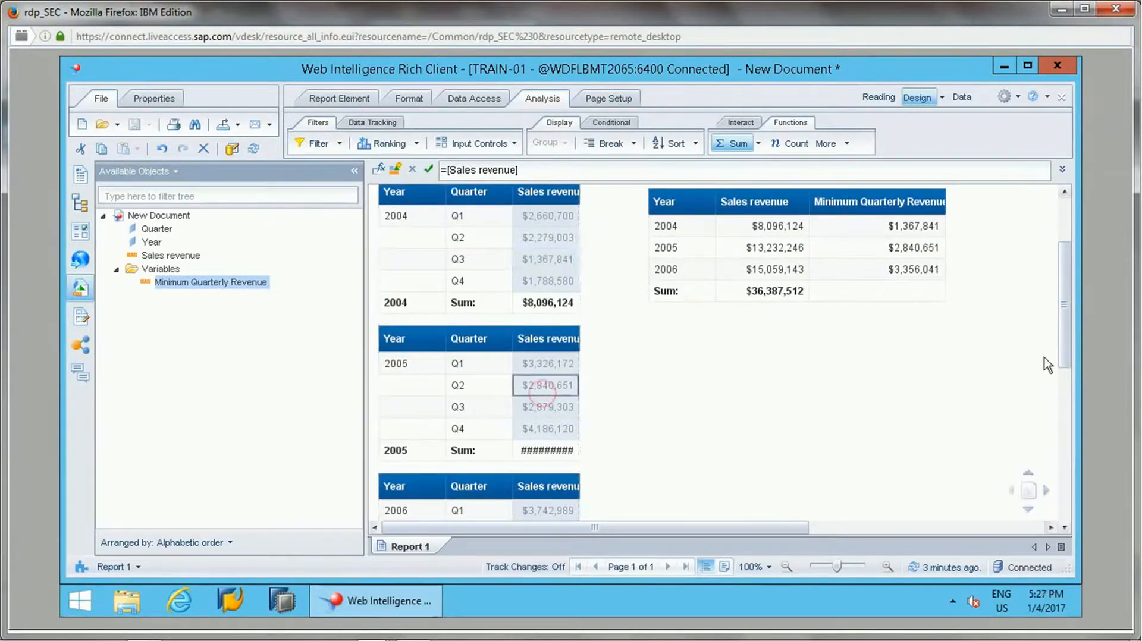
left_click(904, 256)
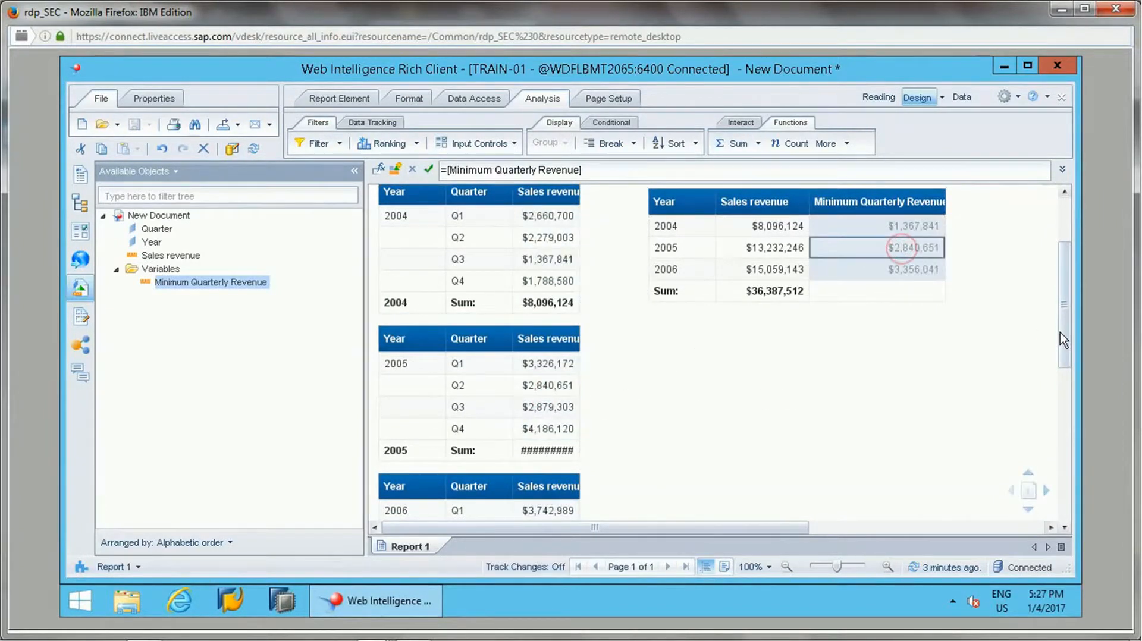
scroll(1060, 331, "down", 2)
left_click_drag(1068, 323, 1068, 279)
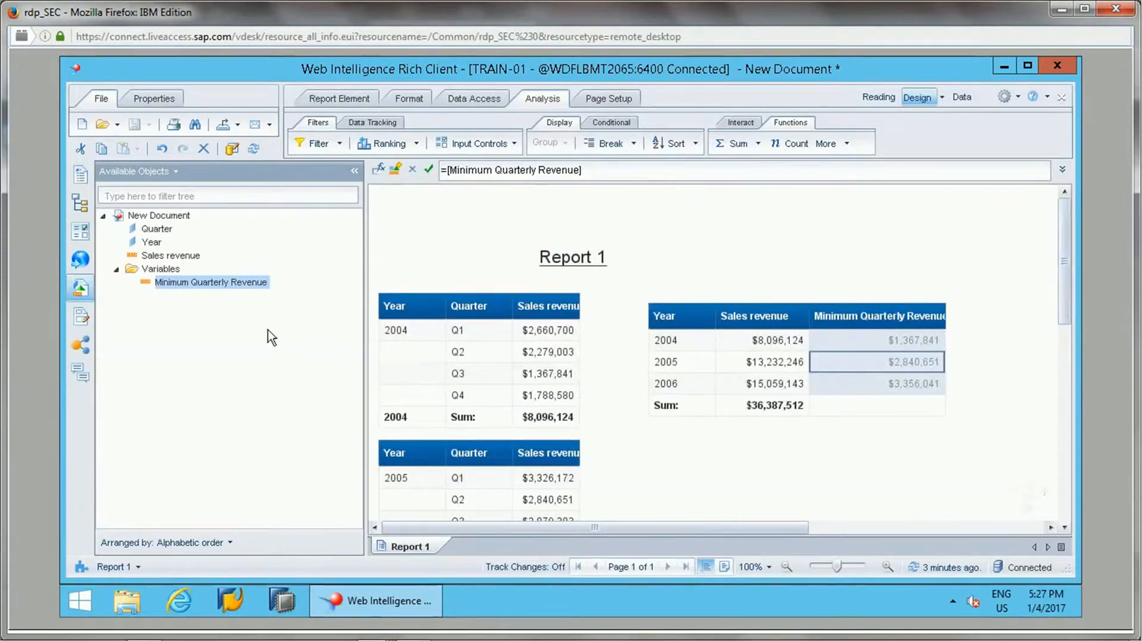
Step: Reopen the Minimum Quarterly Revenue variable, examine the ForEach context in its formula, and accept the definition as it is
right_click(231, 280)
left_click(261, 290)
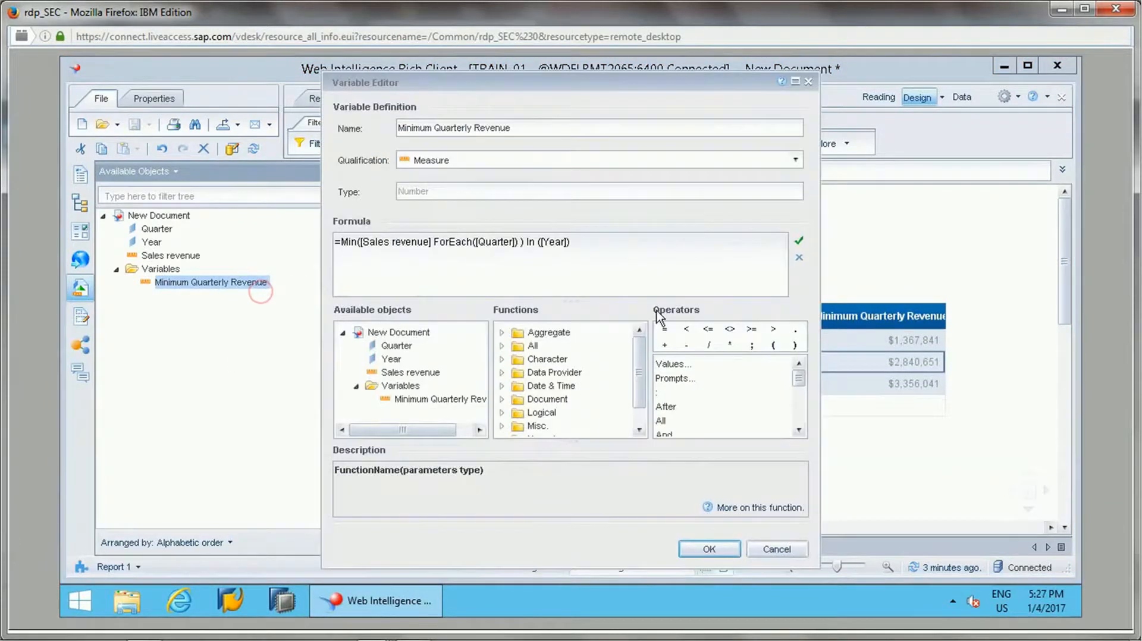
left_click(501, 267)
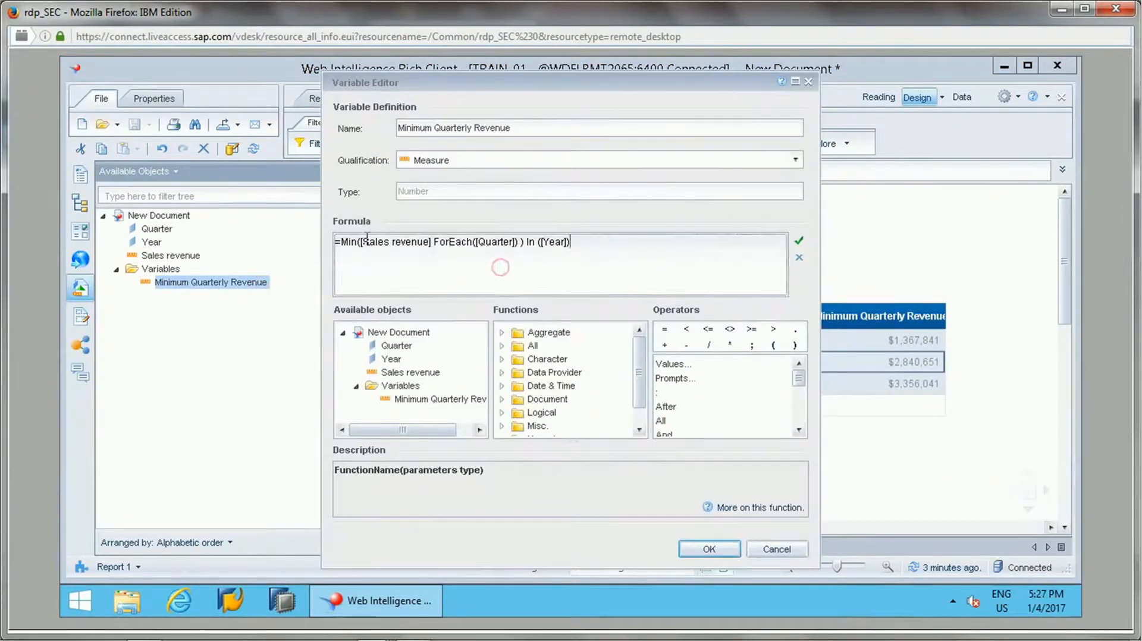
double_click(458, 241)
left_click(704, 548)
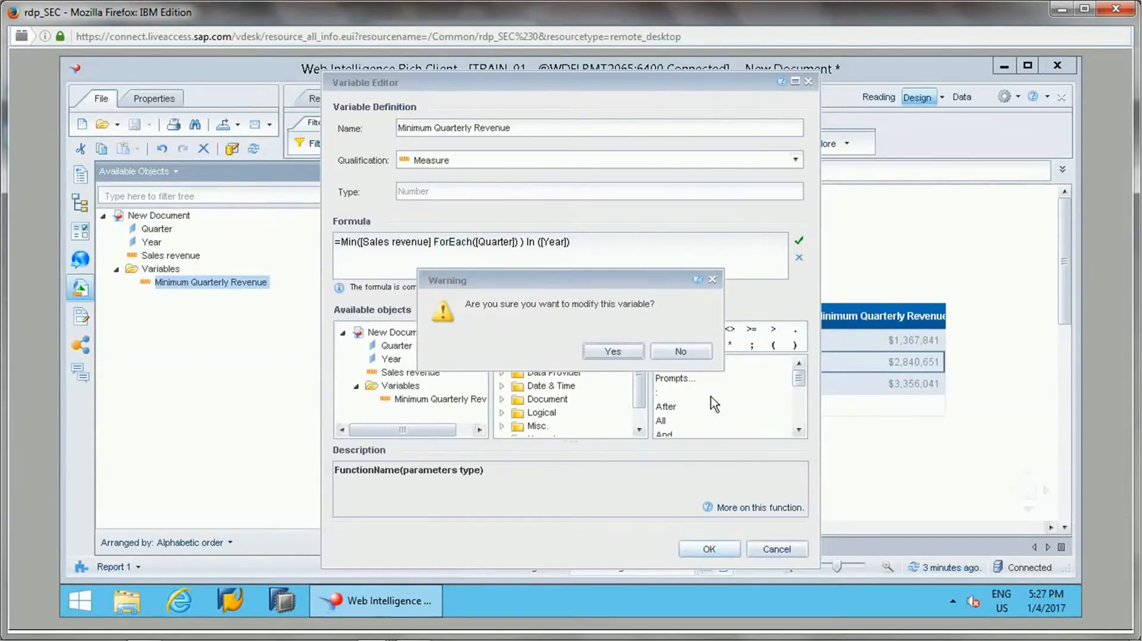
left_click(613, 353)
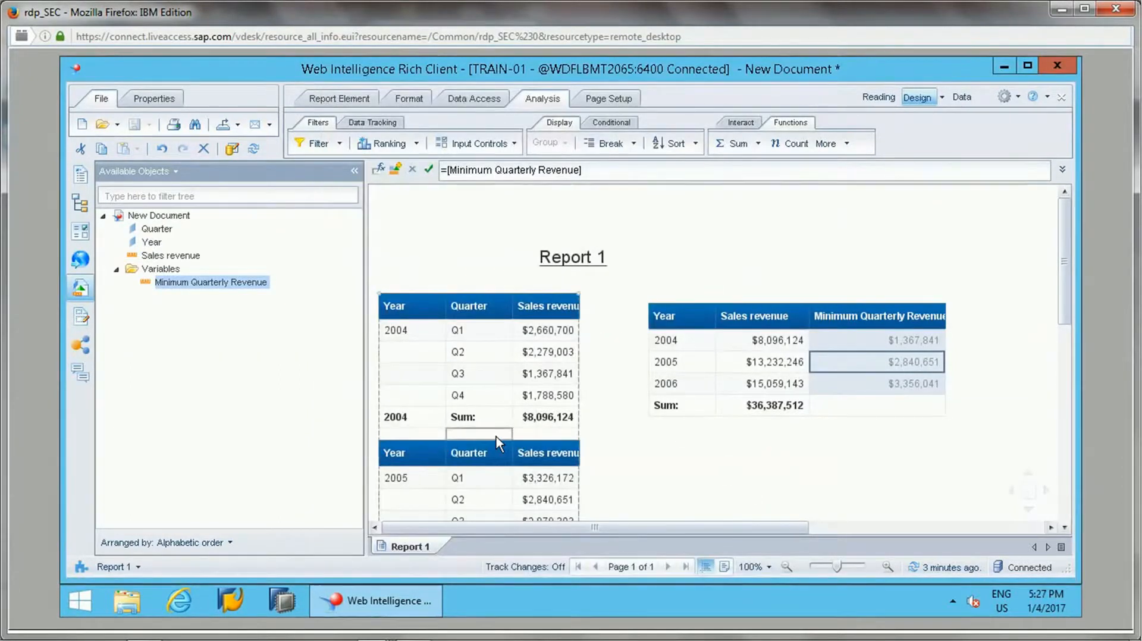
left_click(394, 368)
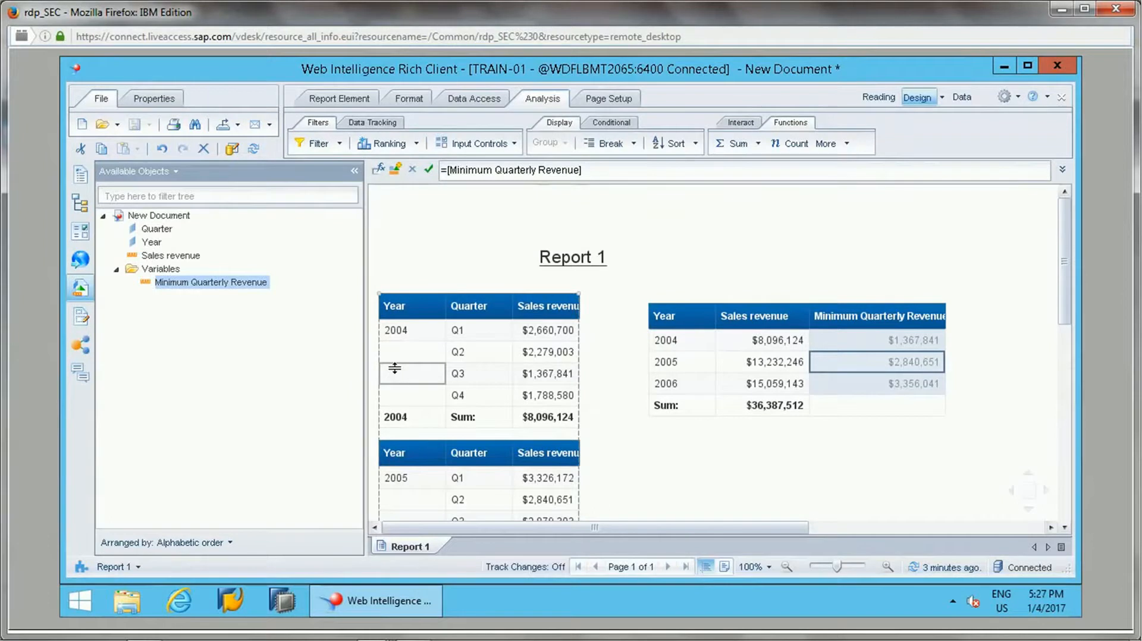
left_click(230, 359)
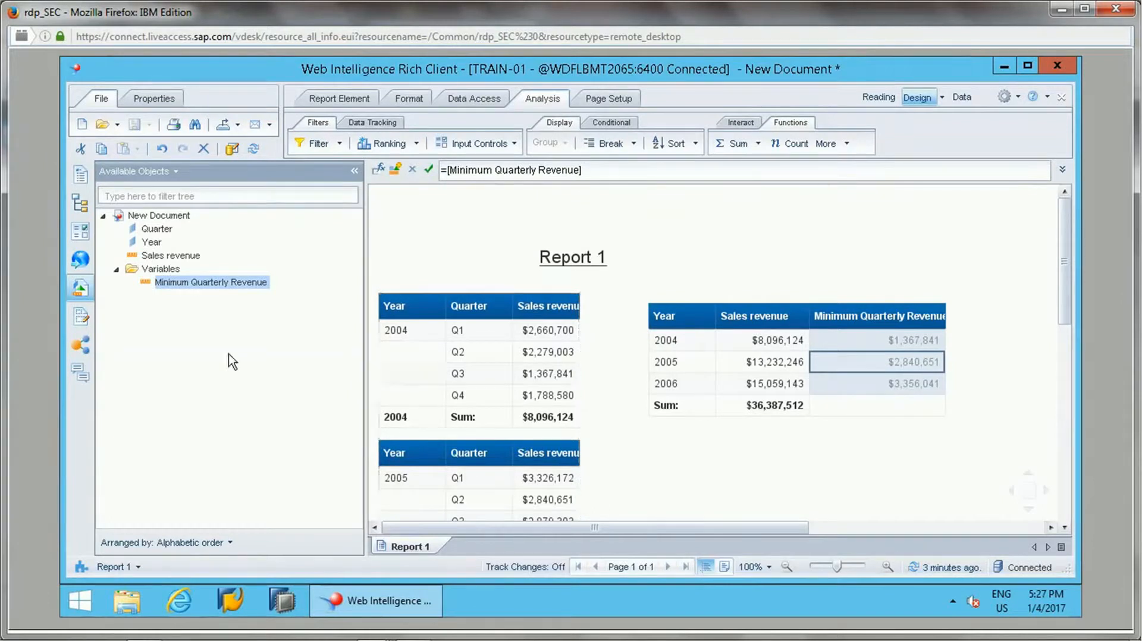
Step: Try to paste a copy of the Minimum Quarterly Revenue variable into the Variables folder
right_click(216, 280)
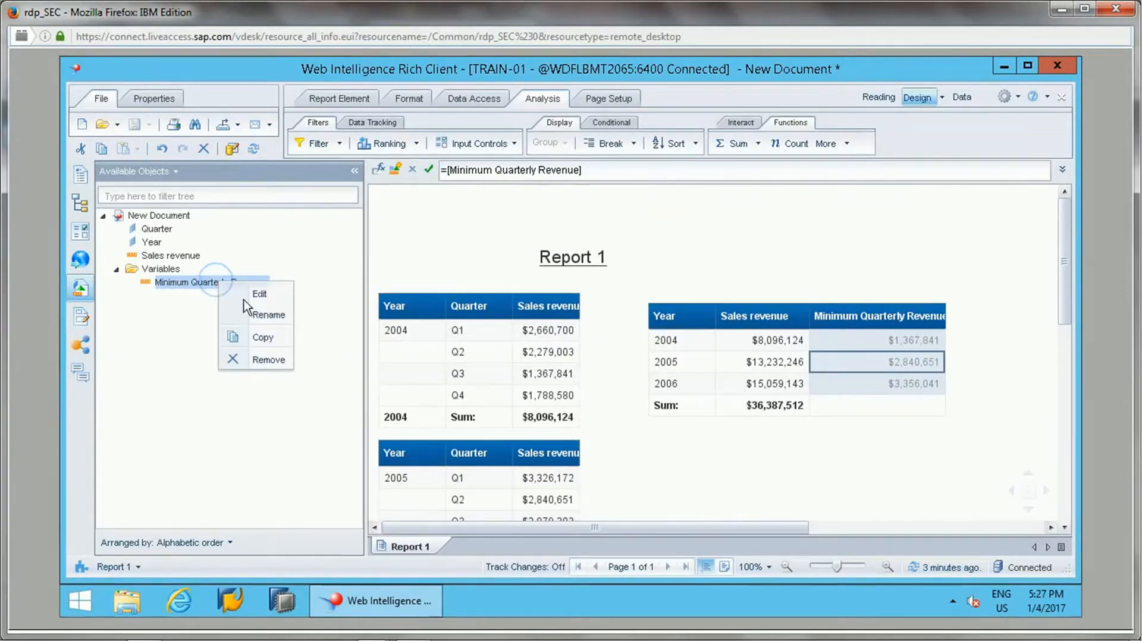
left_click(258, 334)
right_click(161, 269)
left_click(194, 321)
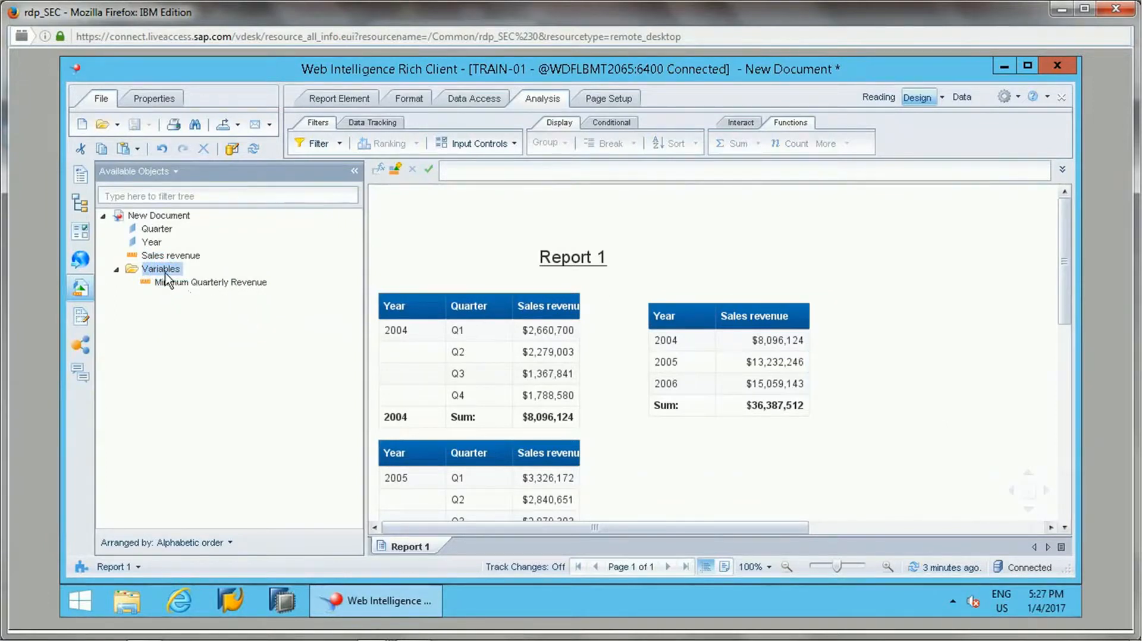
right_click(162, 274)
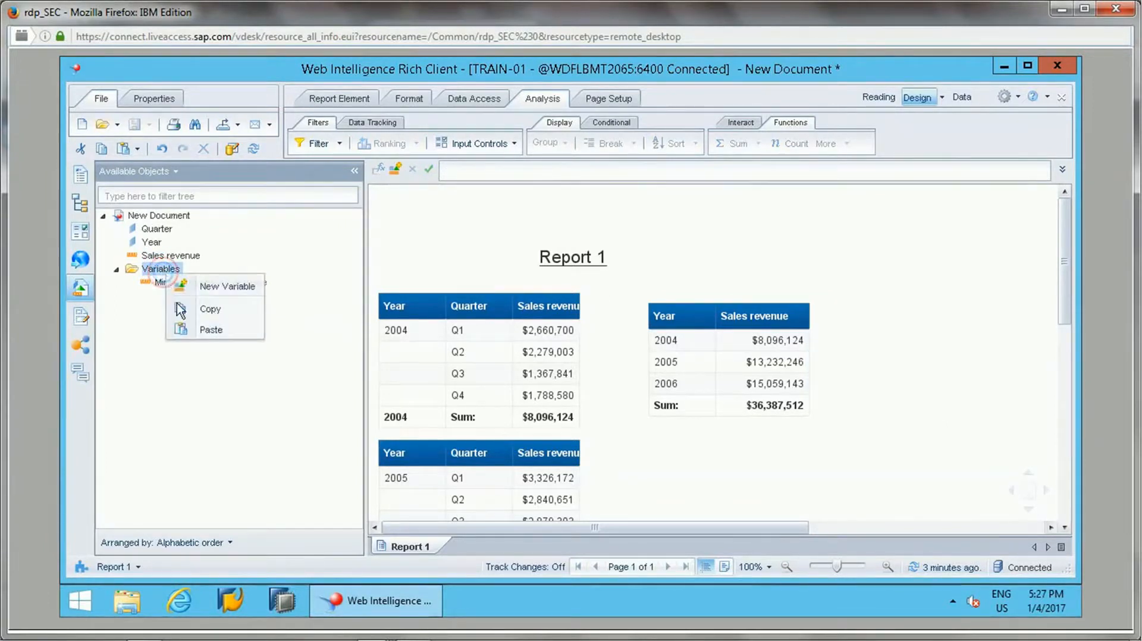
left_click(193, 328)
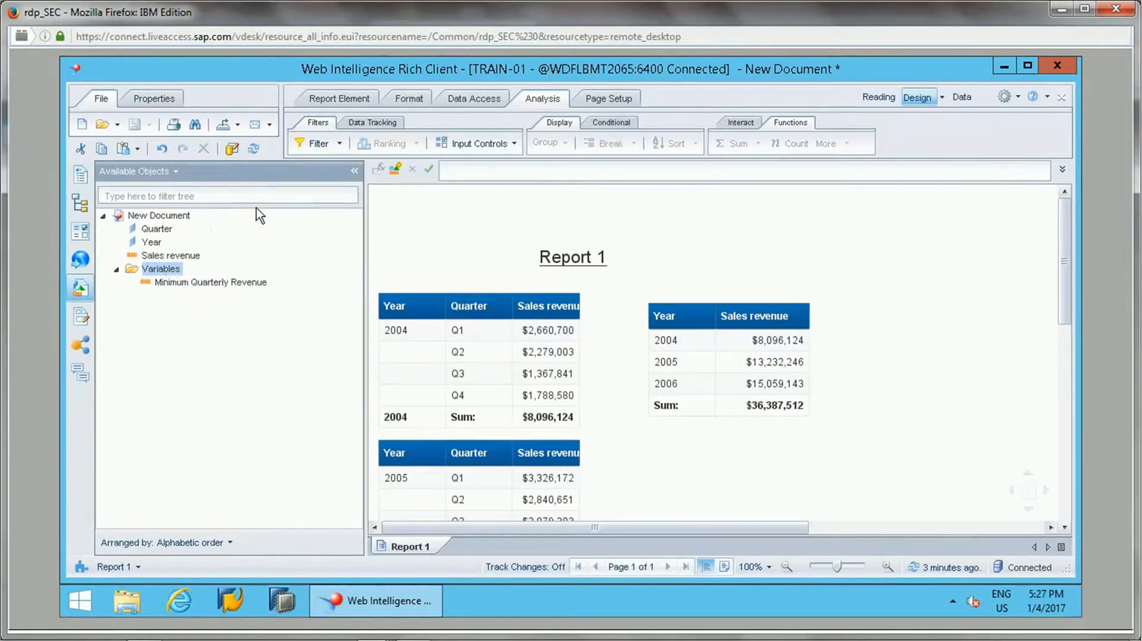
Step: Copy the Minimum Quarterly Revenue variable again and paste the duplicate into the Variables folder
right_click(201, 284)
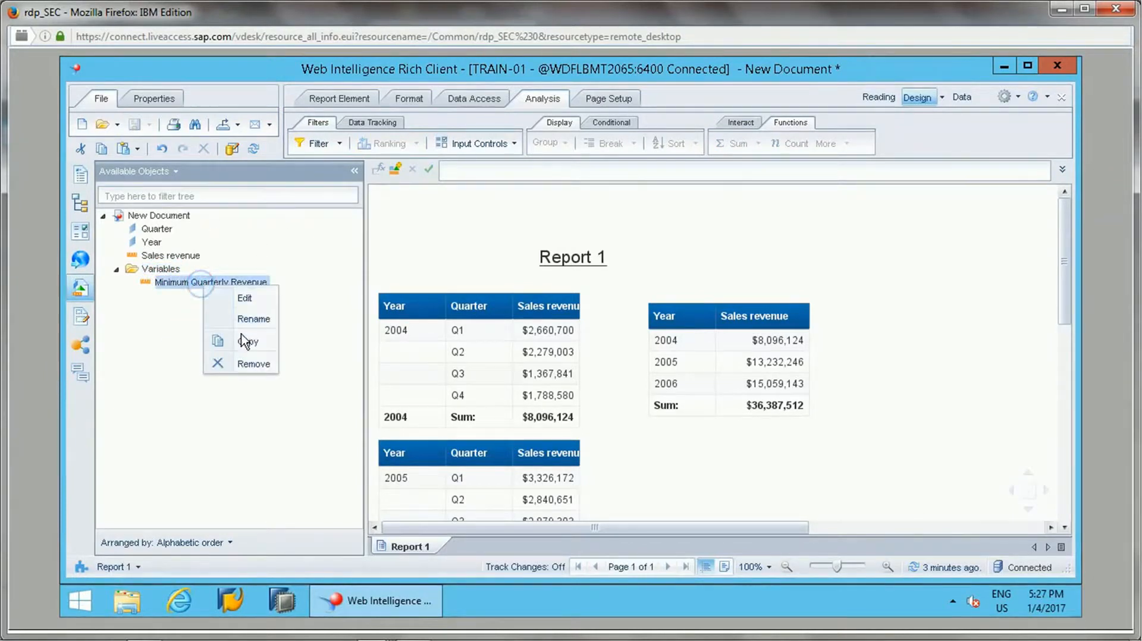
left_click(240, 334)
right_click(162, 275)
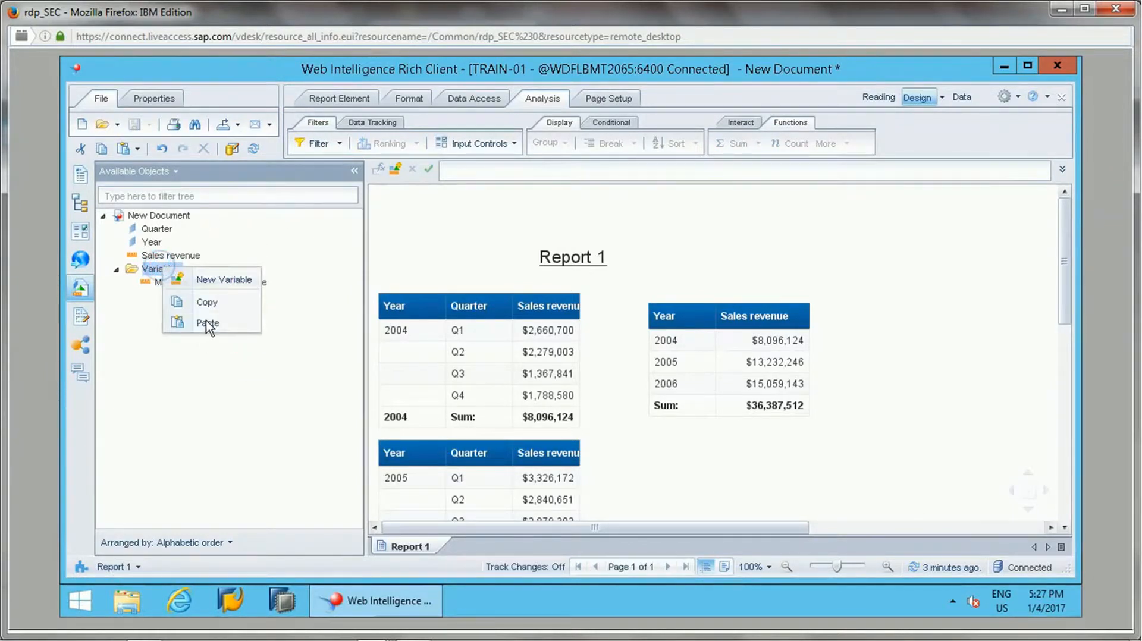
left_click(204, 321)
Step: In the duplicated variable's formula, replace ForEach with In and extend the input context to ([Year];[Quarter])
double_click(238, 295)
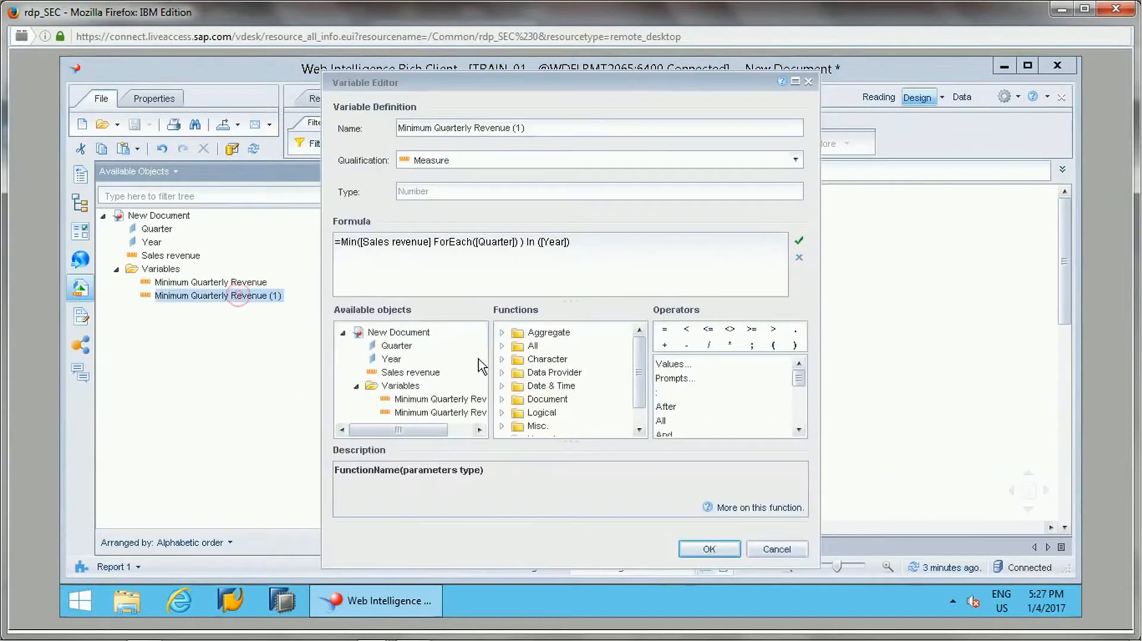
double_click(460, 241)
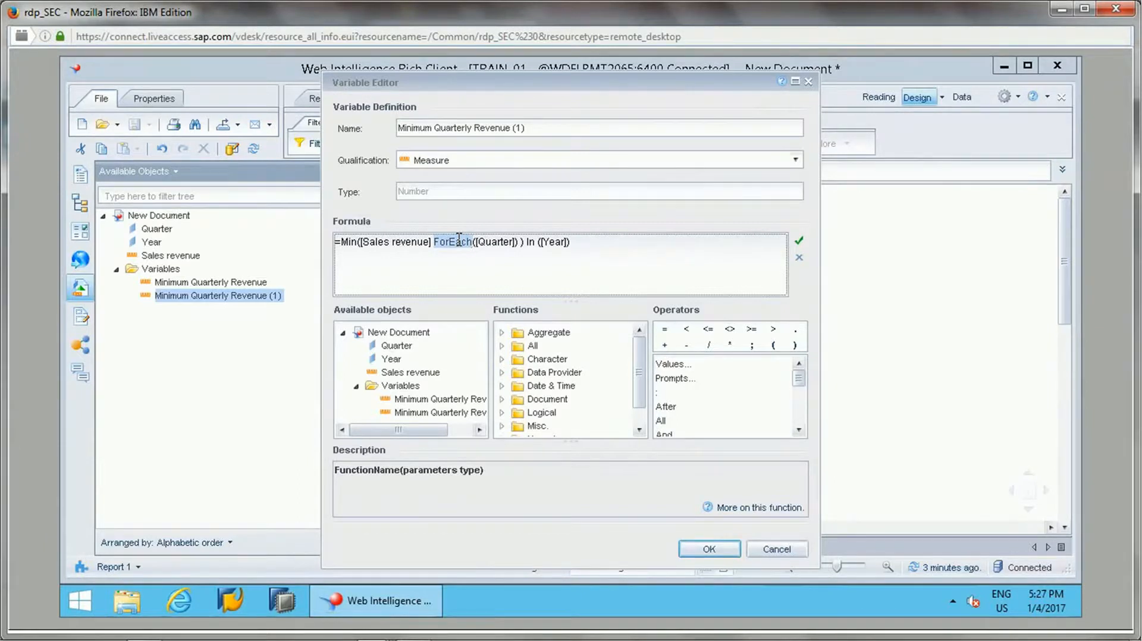
type("In")
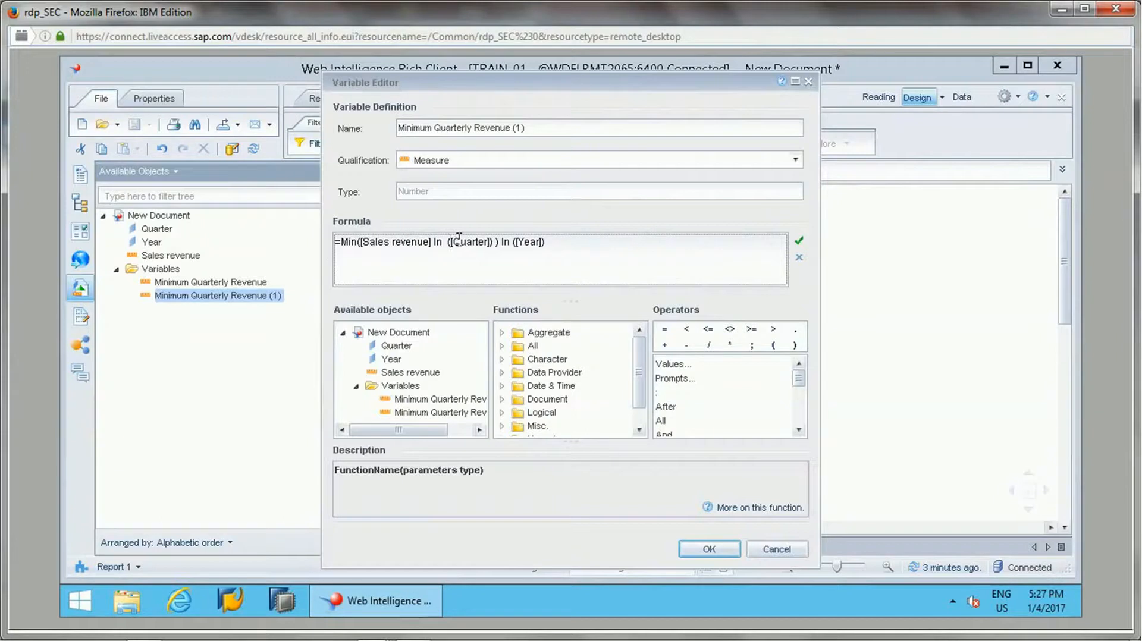
double_click(391, 359)
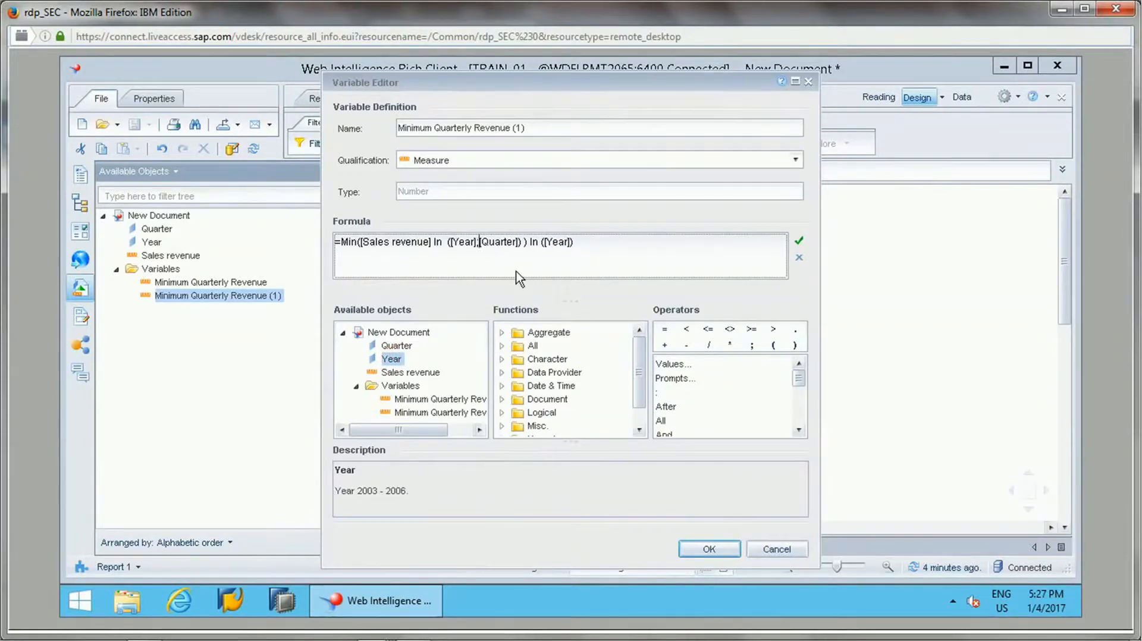
type(";")
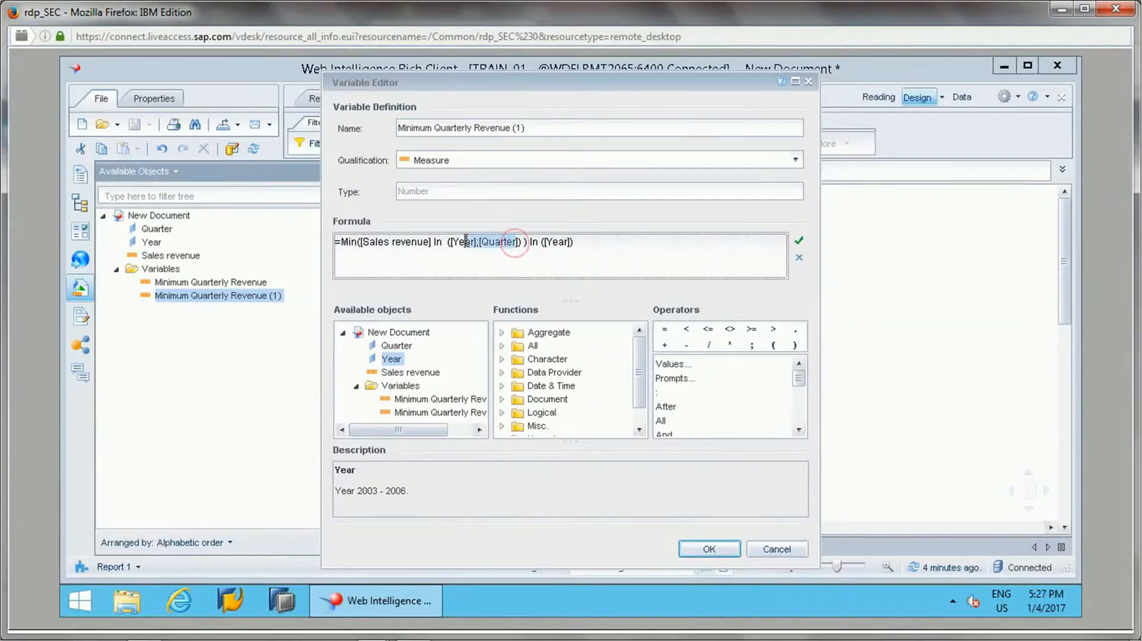
left_click(484, 247)
key("ctrl+space")
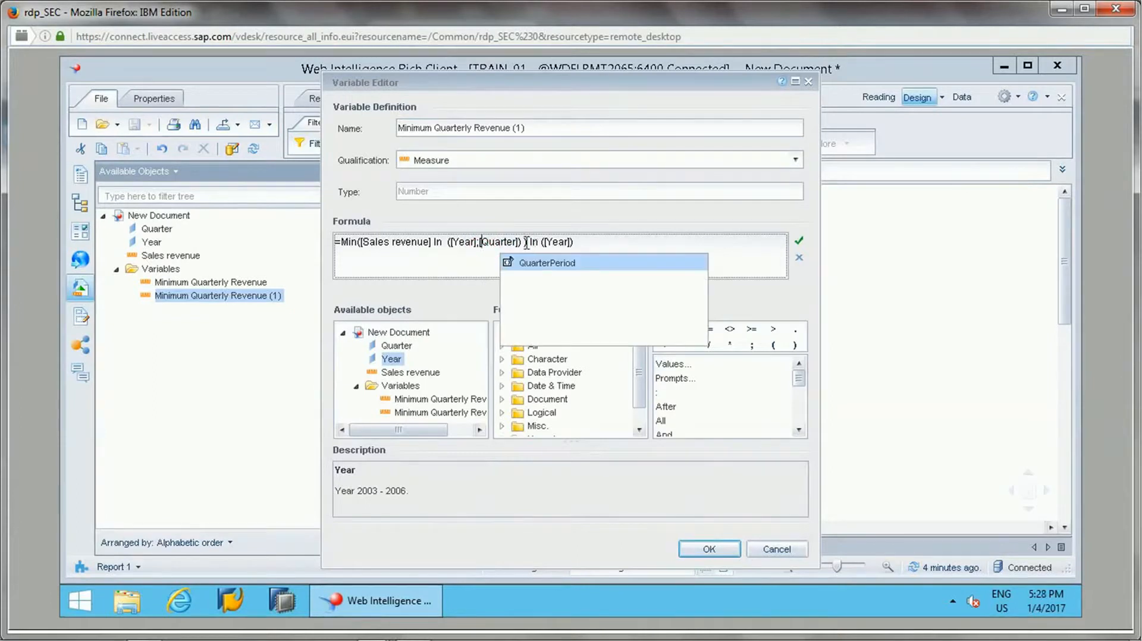
left_click(542, 242)
type("(")
left_click(575, 243)
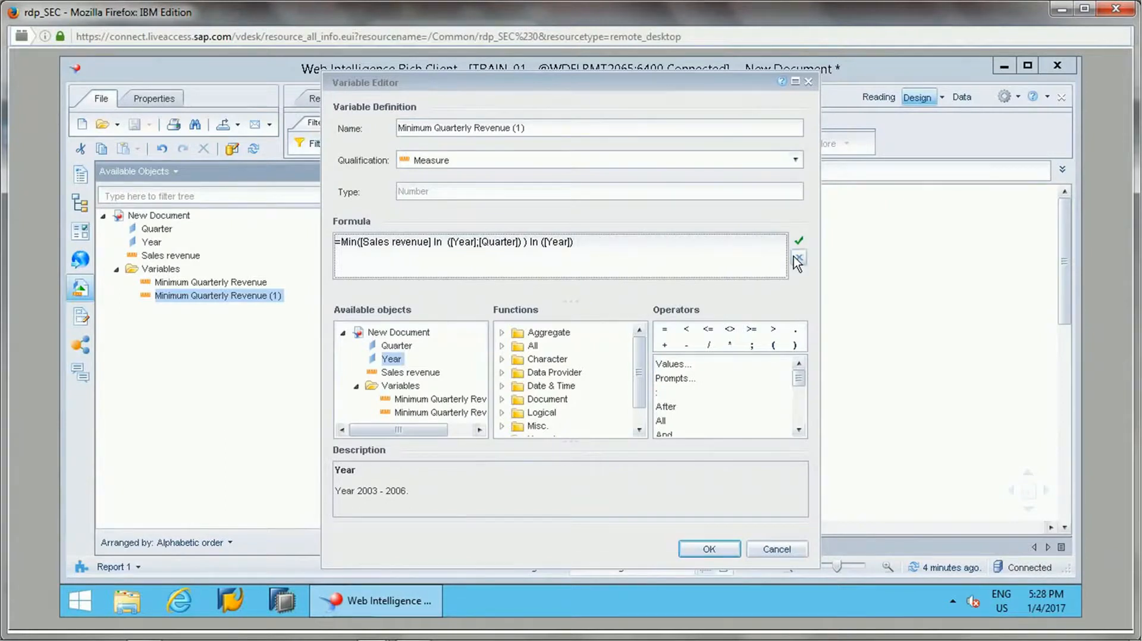
Step: Validate the edited formula and save the change to the duplicated variable
left_click(799, 243)
left_click(699, 544)
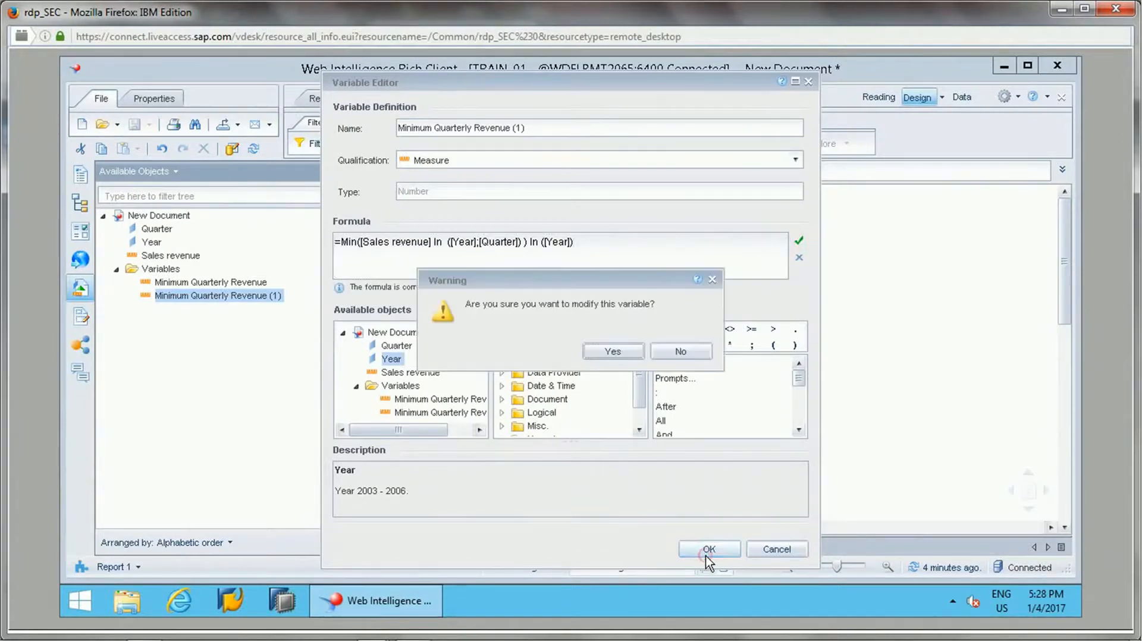
left_click(612, 351)
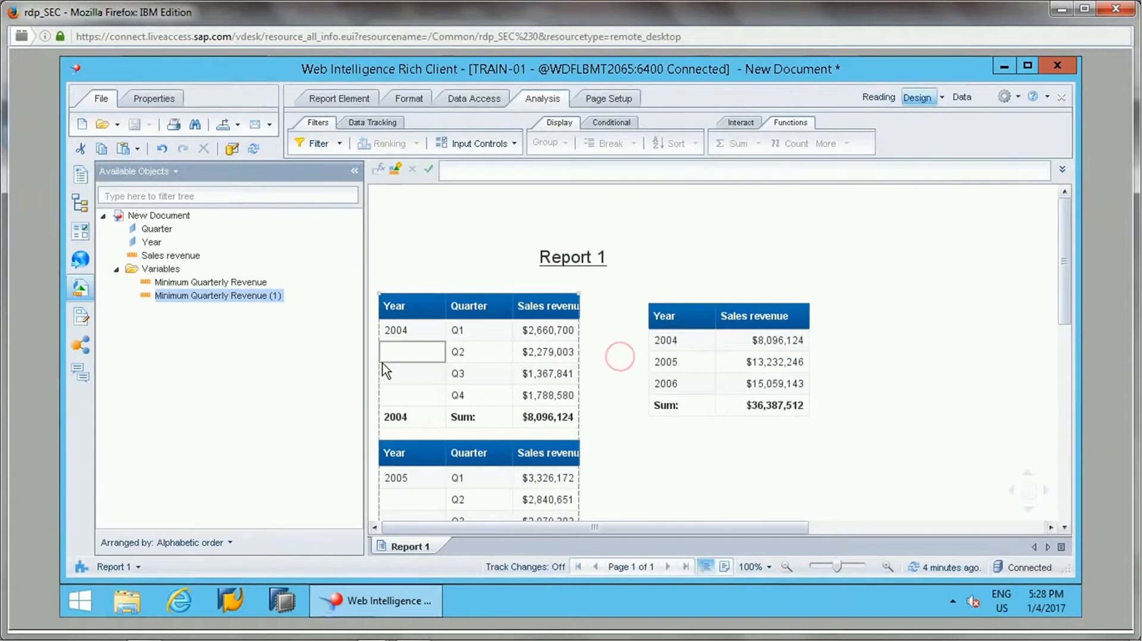
Step: Add Minimum Quarterly Revenue (1) as the third column of the yearly sales table and widen it to fit the full header
left_click_drag(239, 307, 806, 323)
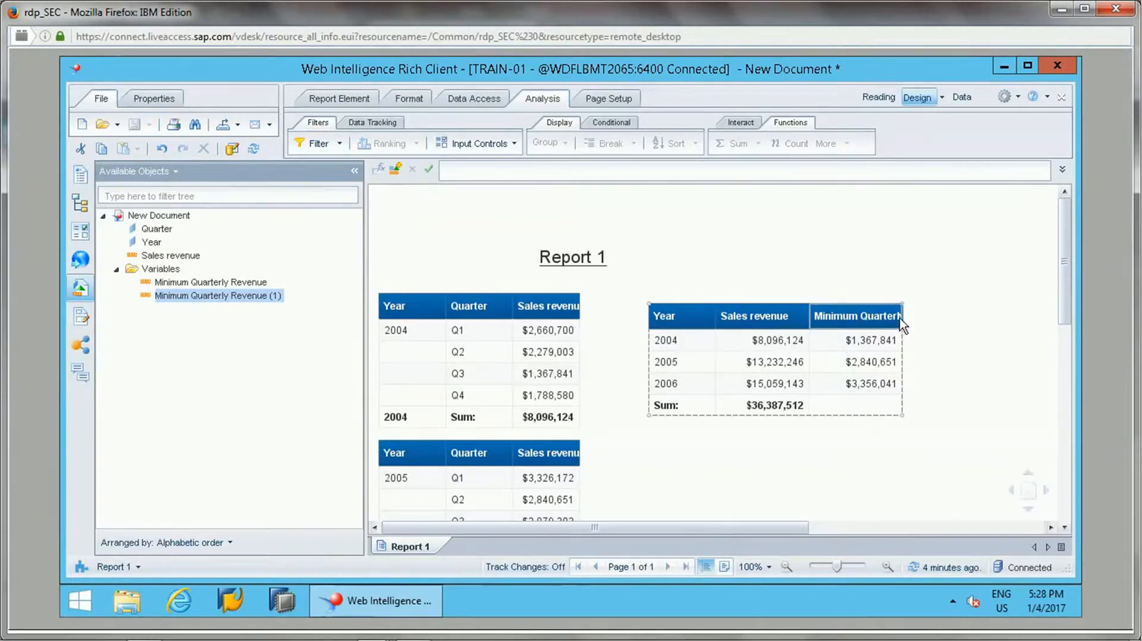
left_click_drag(918, 316, 968, 314)
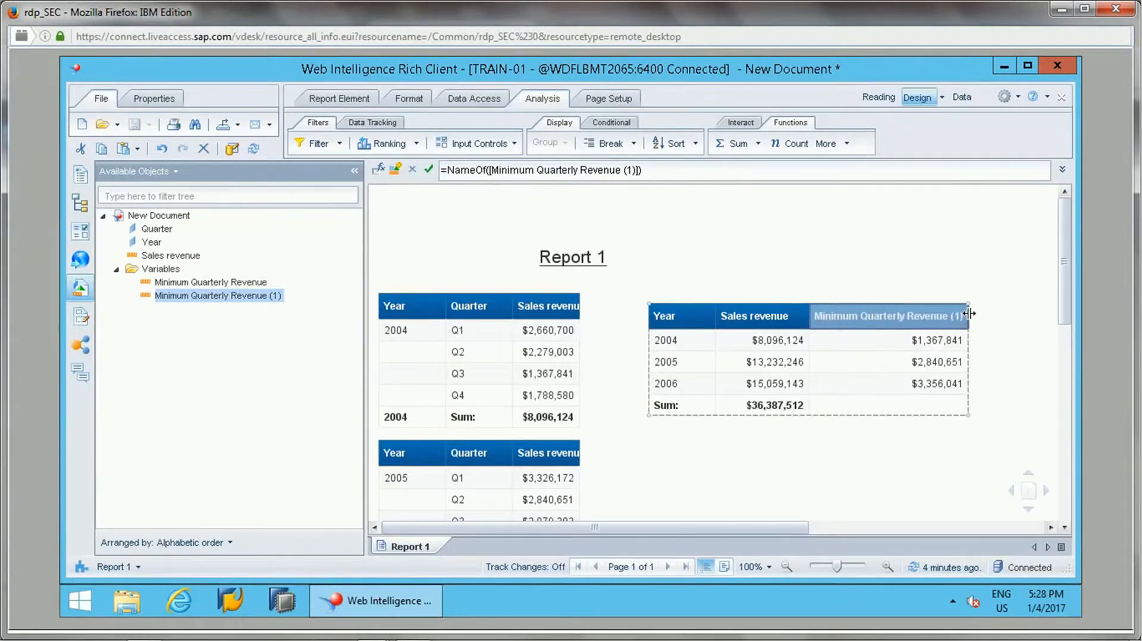
left_click_drag(773, 532, 860, 523)
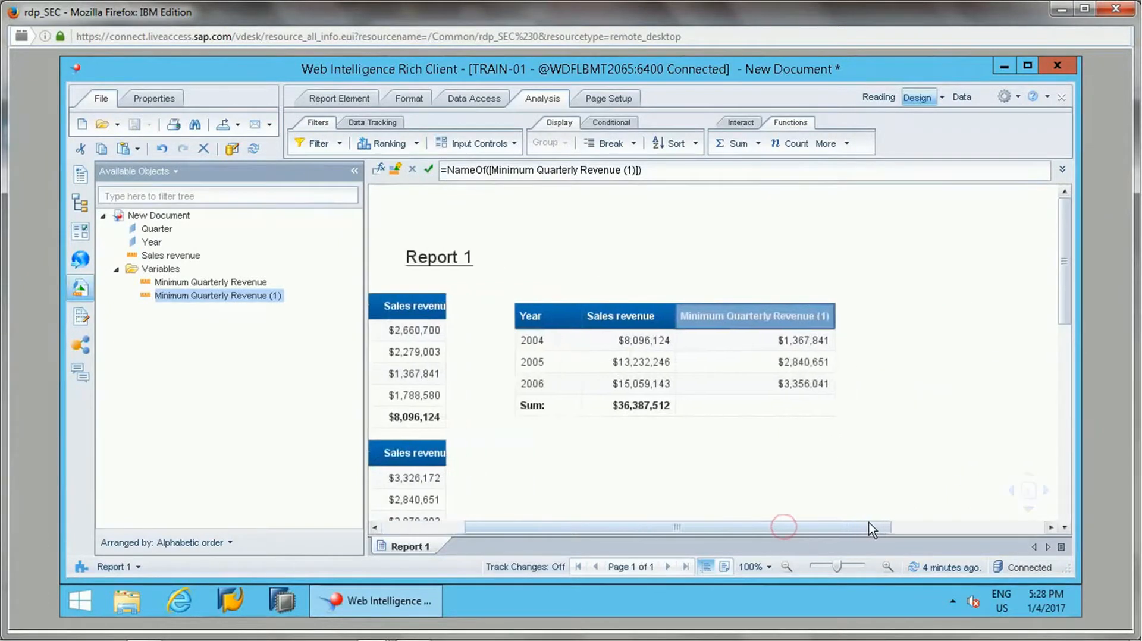
Step: Add Minimum Quarterly Revenue as the fourth column of the yearly sales table and compare it with the Minimum Quarterly Revenue (1) column
left_click_drag(235, 284, 839, 317)
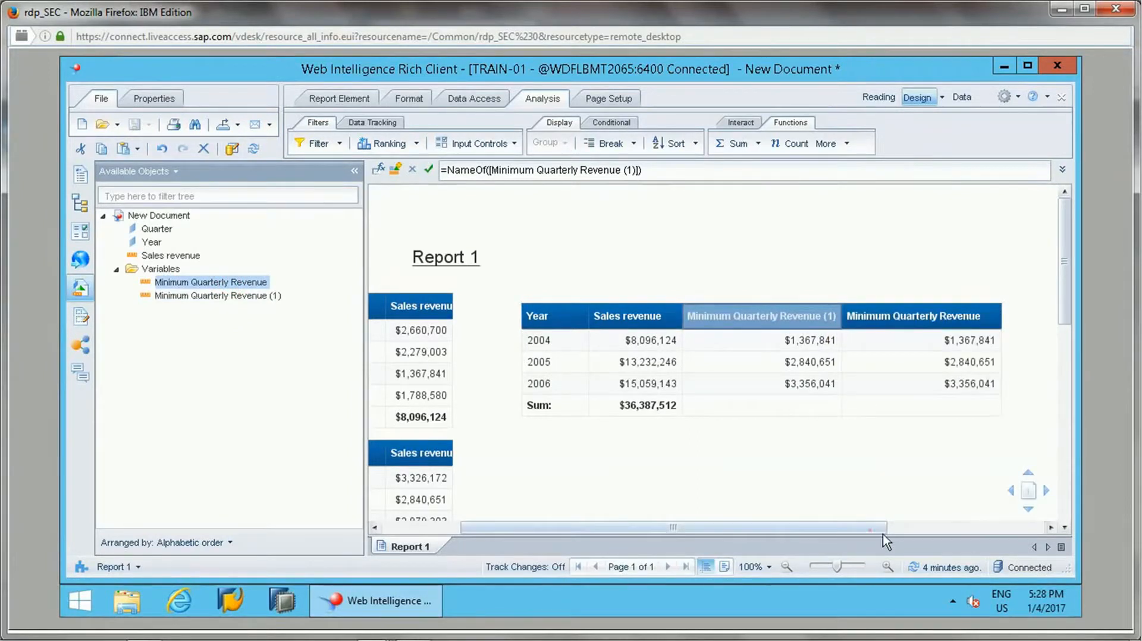
left_click_drag(877, 528, 916, 529)
left_click(861, 343)
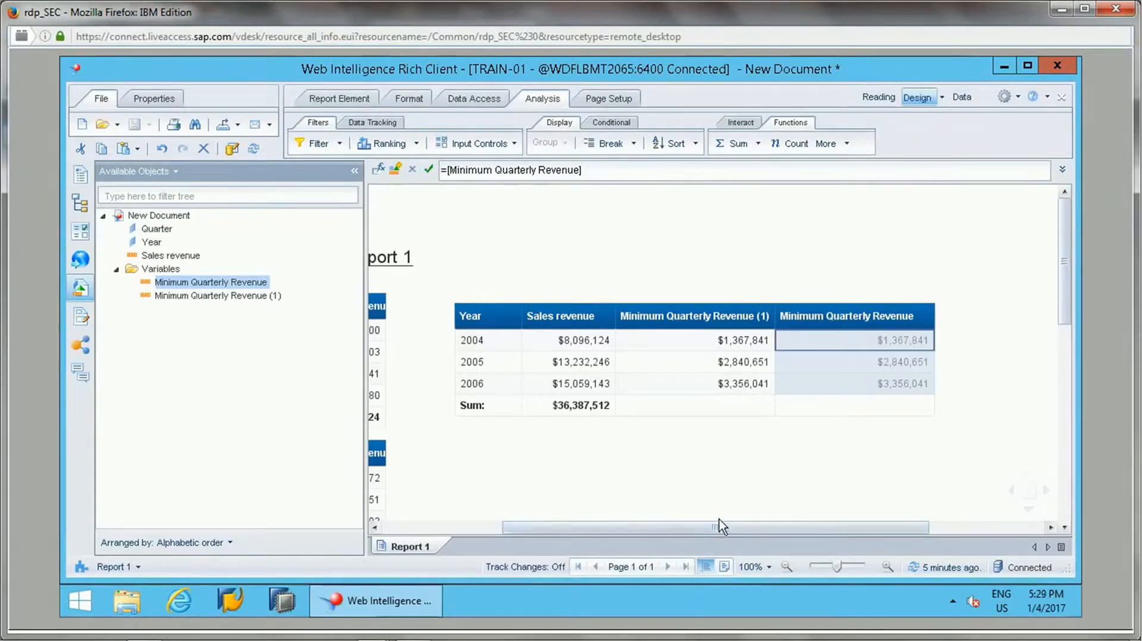
left_click_drag(632, 528, 514, 528)
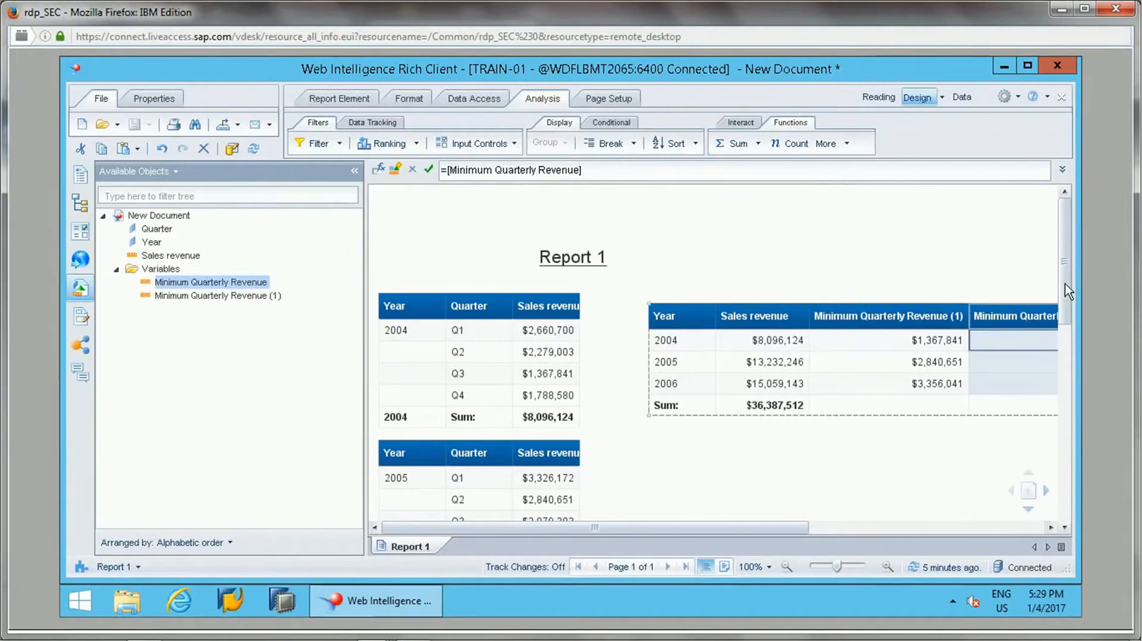
scroll(1069, 348, "down", 1)
scroll(1069, 348, "up", 1)
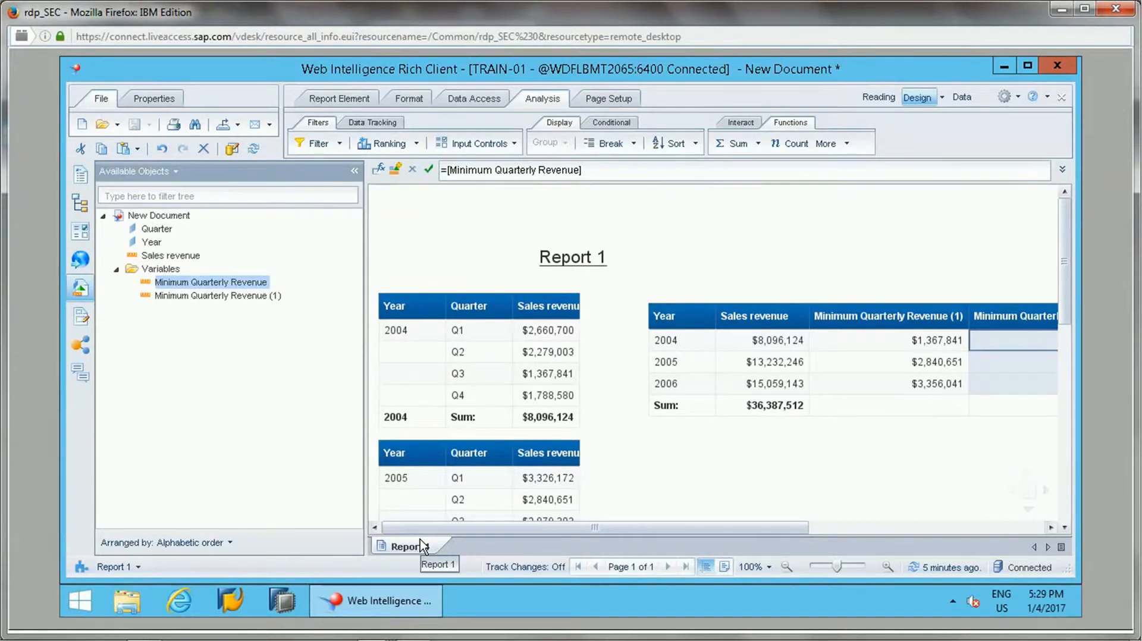
left_click_drag(602, 526, 662, 517)
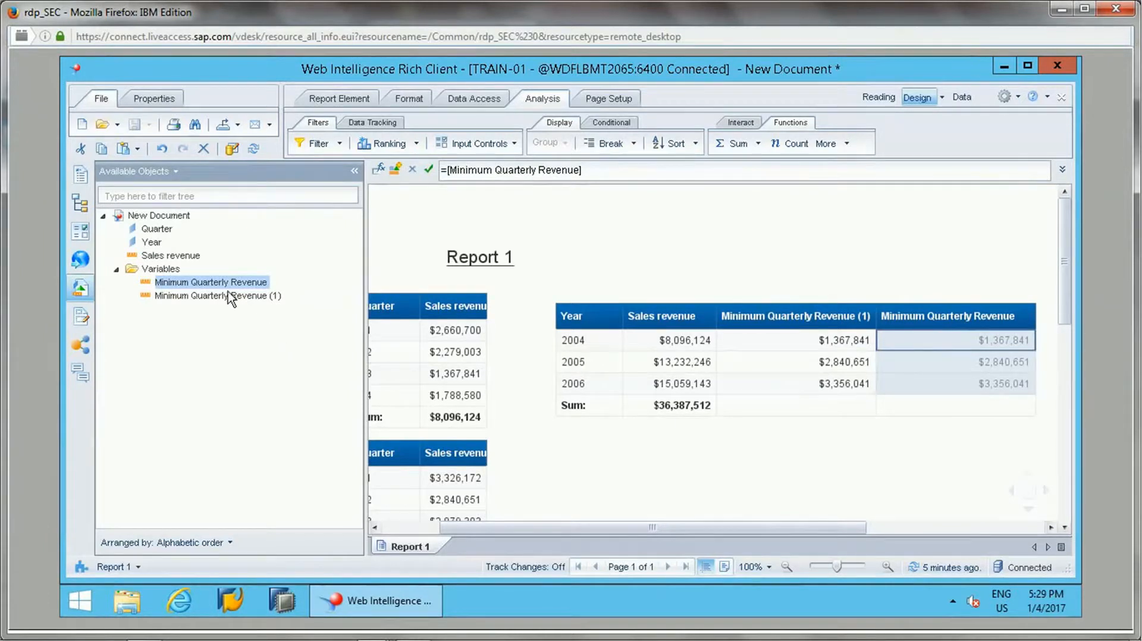
Step: Remove the Minimum Quarterly Revenue (1) column from the yearly sales table
left_click_drag(205, 284, 447, 423)
left_click(445, 419)
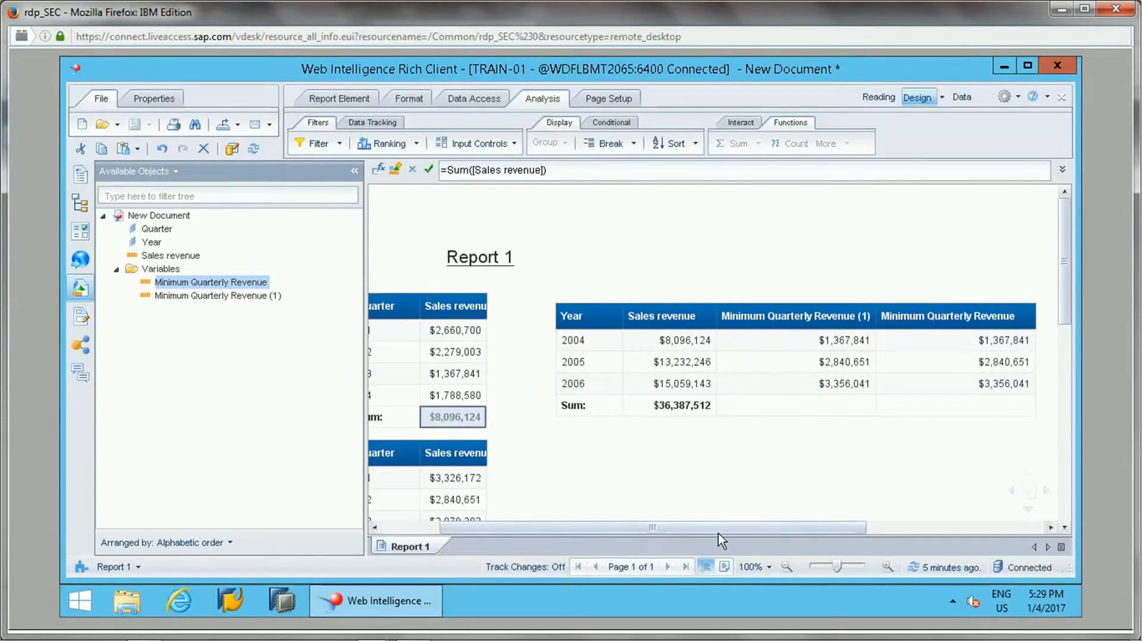
right_click(845, 316)
left_click(923, 288)
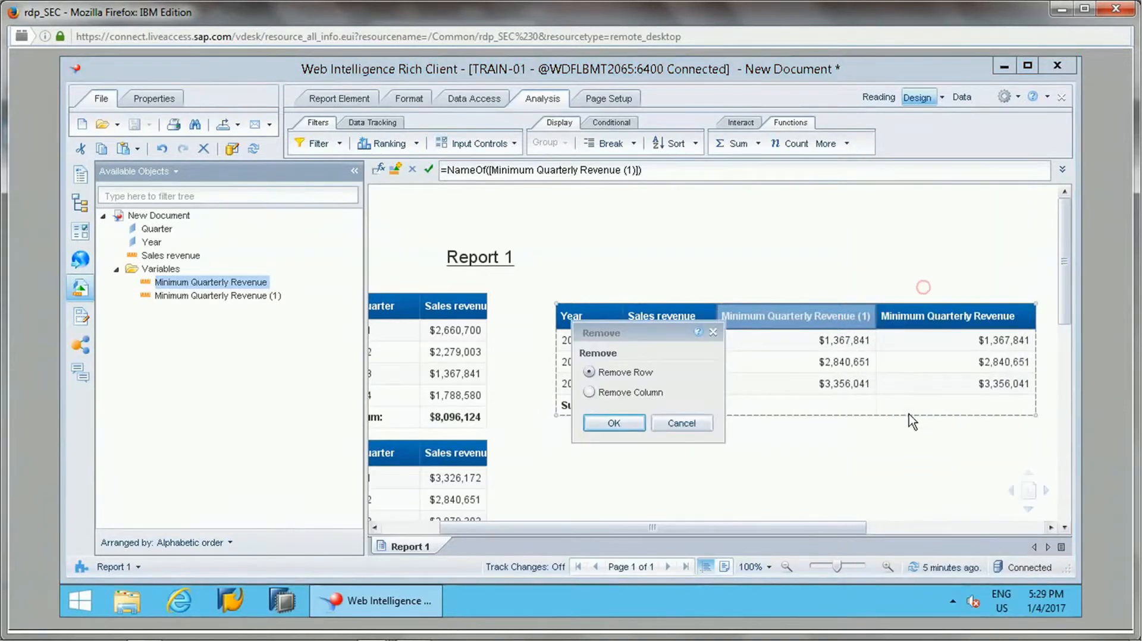
left_click(614, 424)
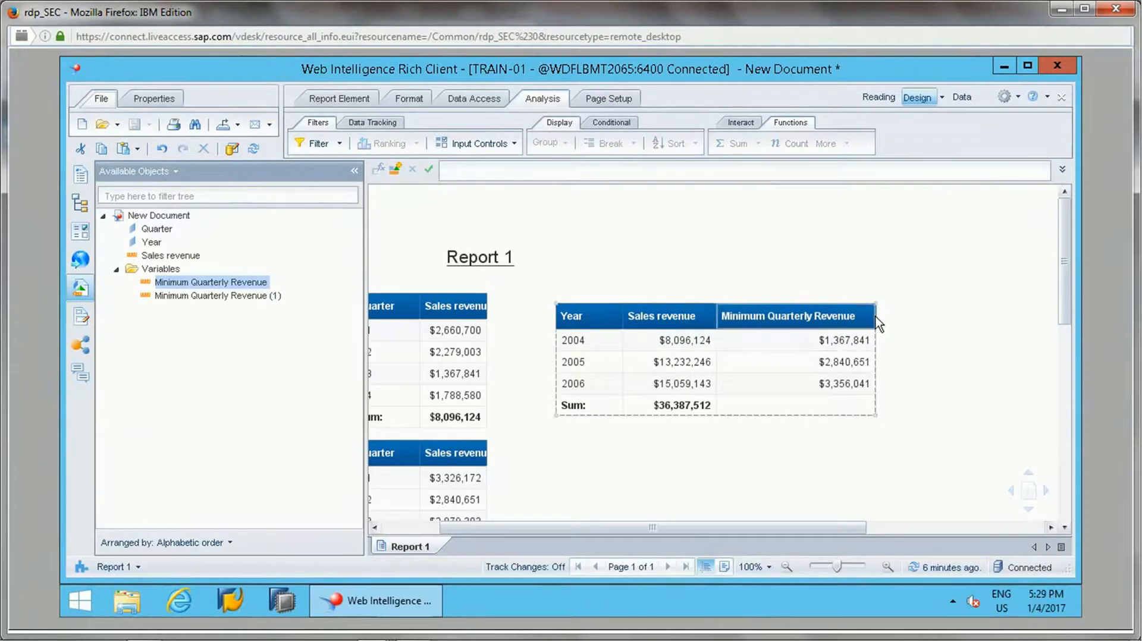
left_click(896, 348)
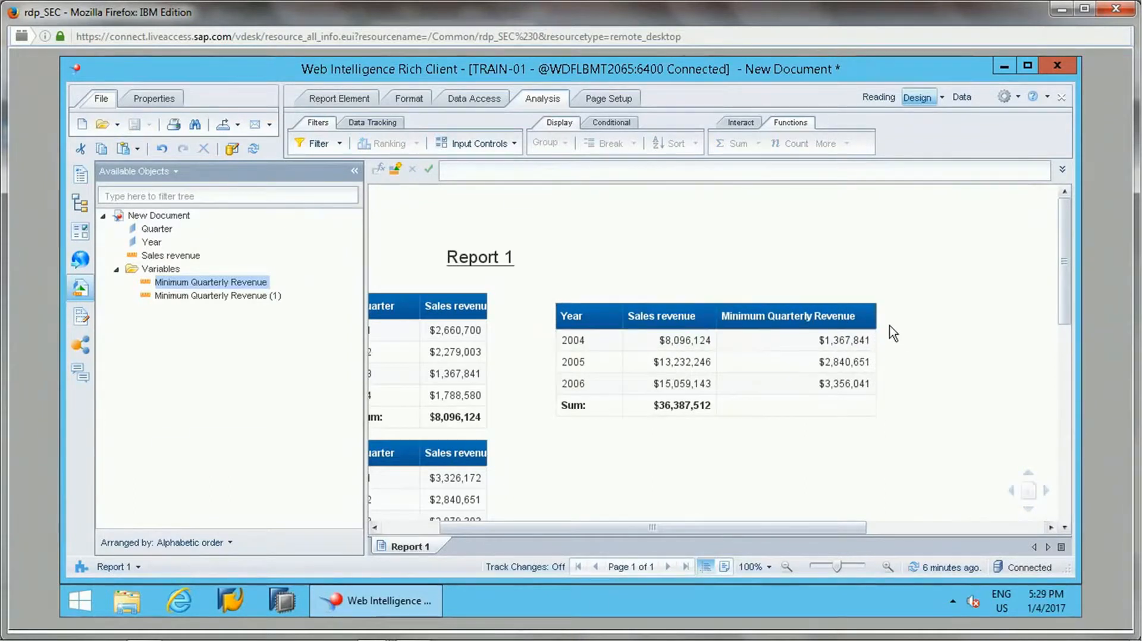
Step: Move the 2004 sales revenue sum from the quarterly table into the yearly table as a new column after Minimum Quarterly Revenue
left_click(568, 361)
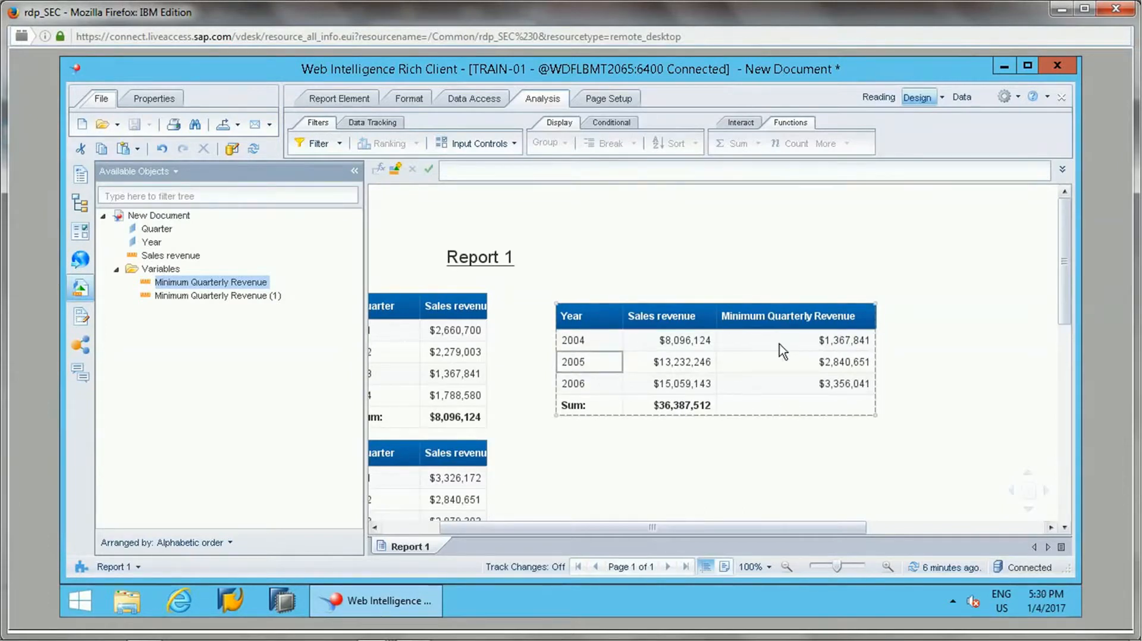
left_click(522, 448)
left_click(423, 436)
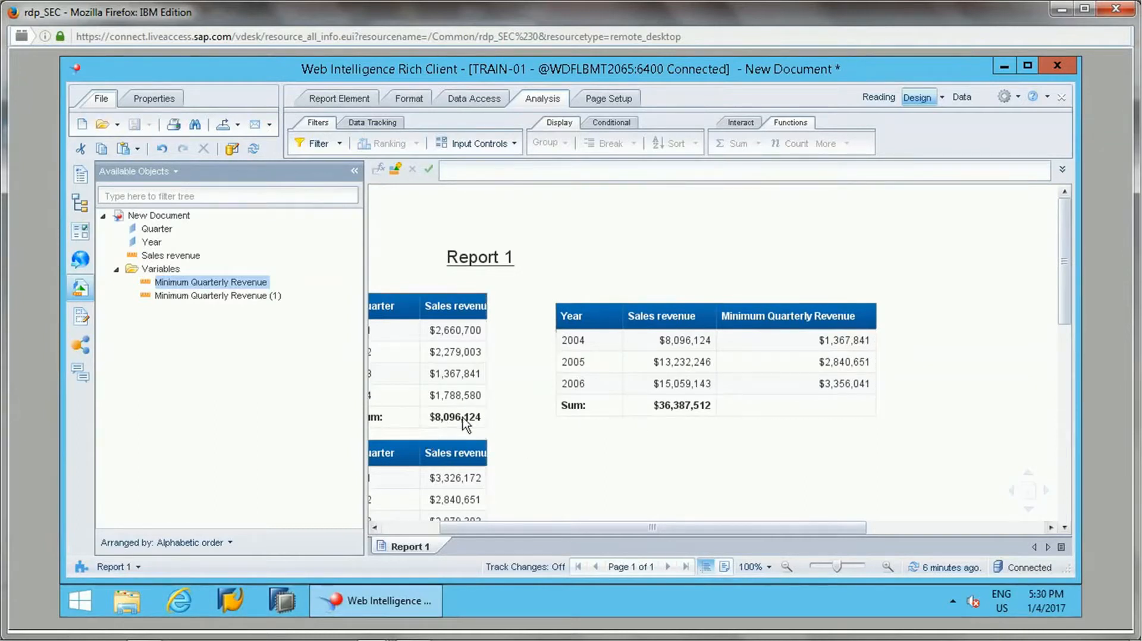
left_click_drag(454, 416, 872, 315)
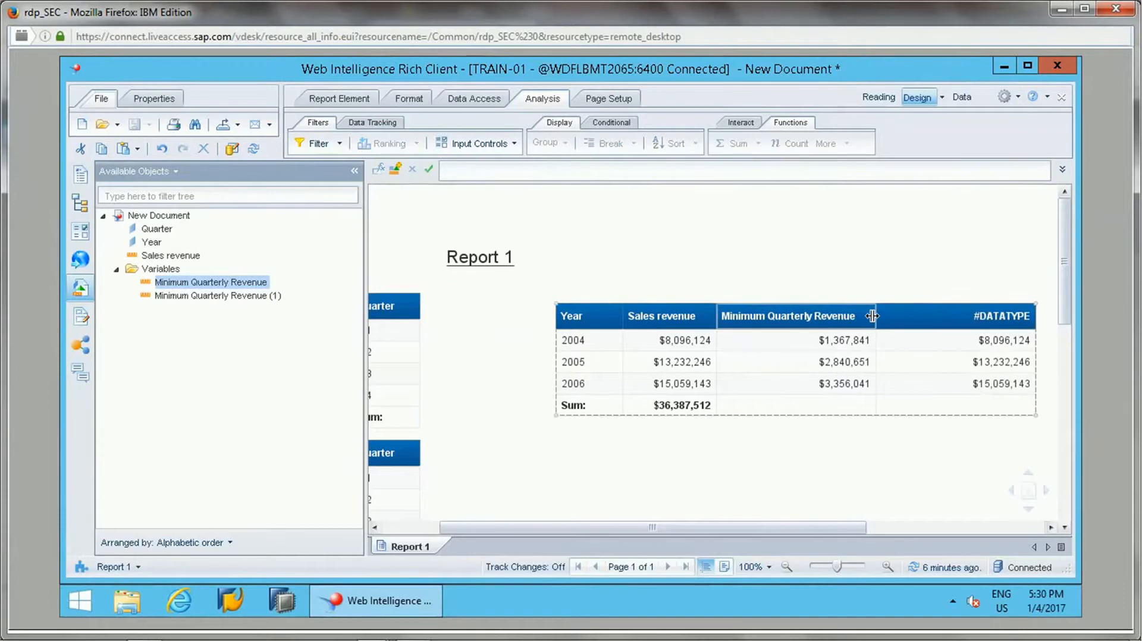
left_click(777, 516)
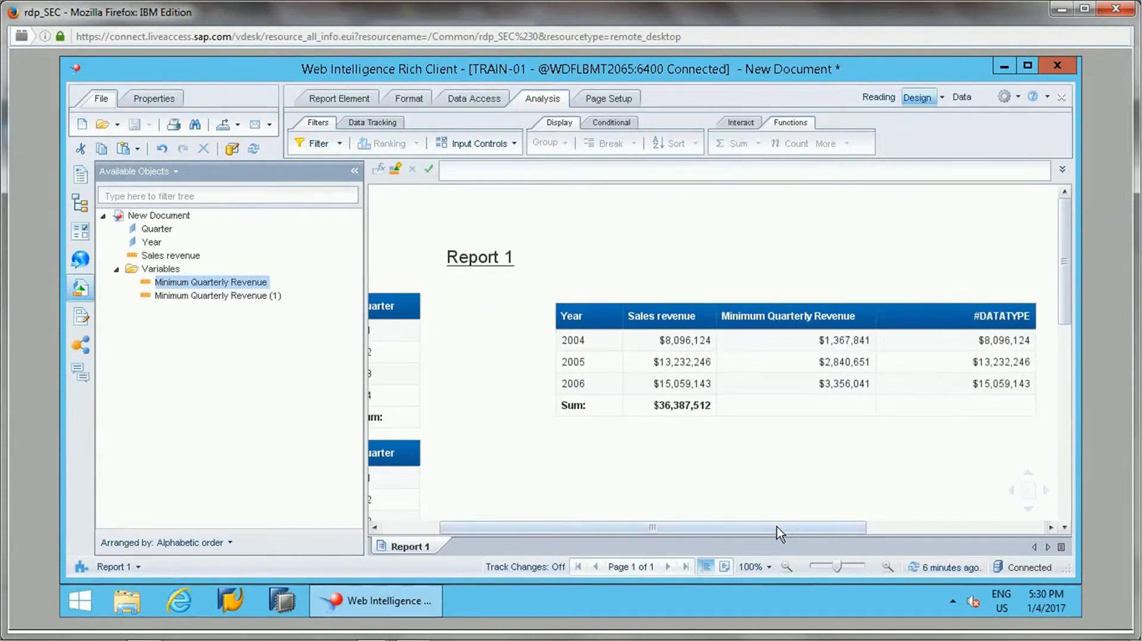
left_click_drag(740, 526, 789, 506)
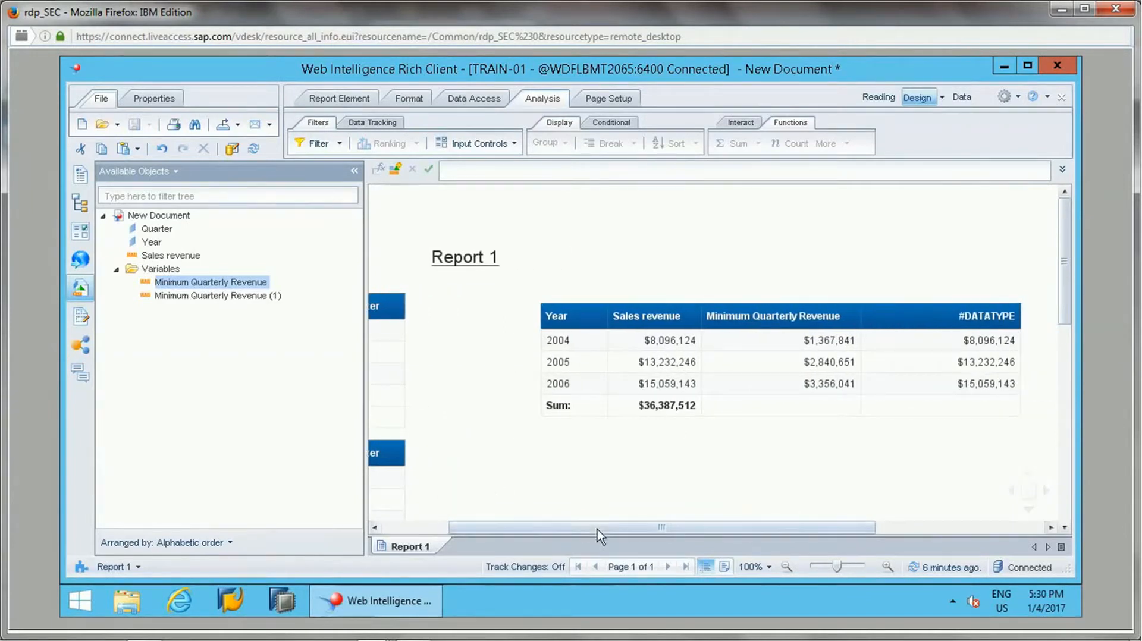
left_click_drag(594, 529, 516, 524)
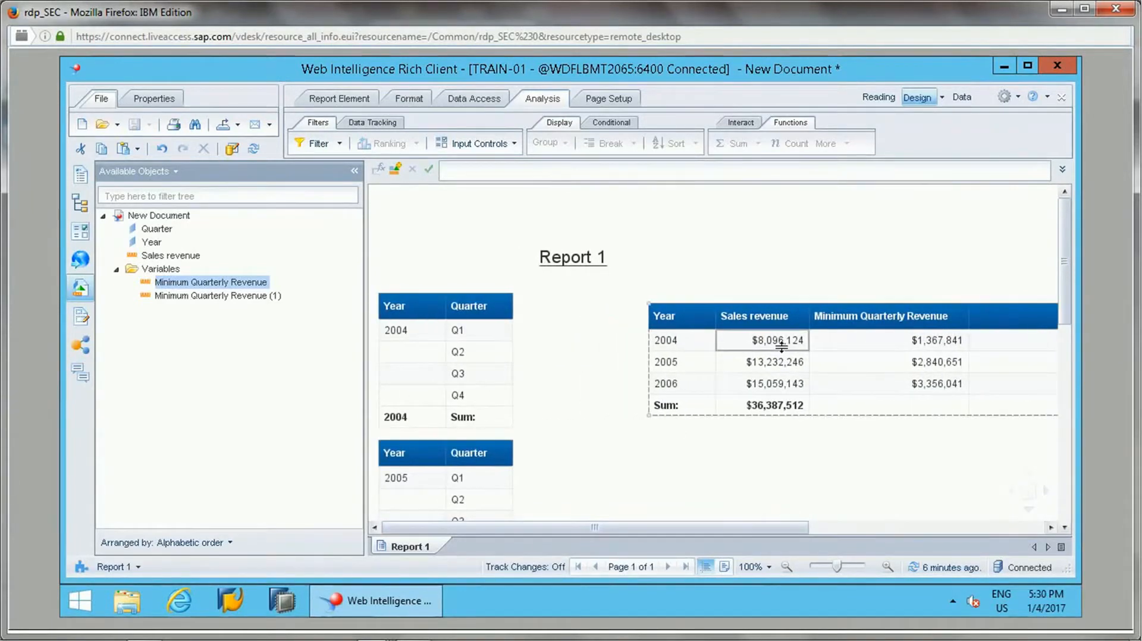
left_click(781, 345)
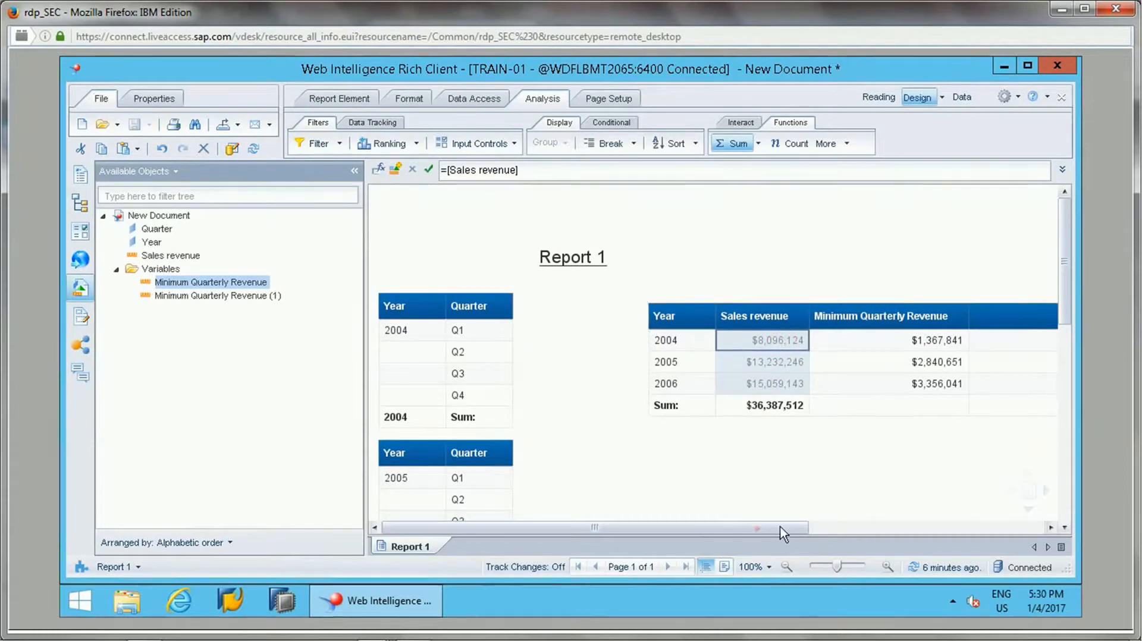
left_click_drag(756, 527, 912, 527)
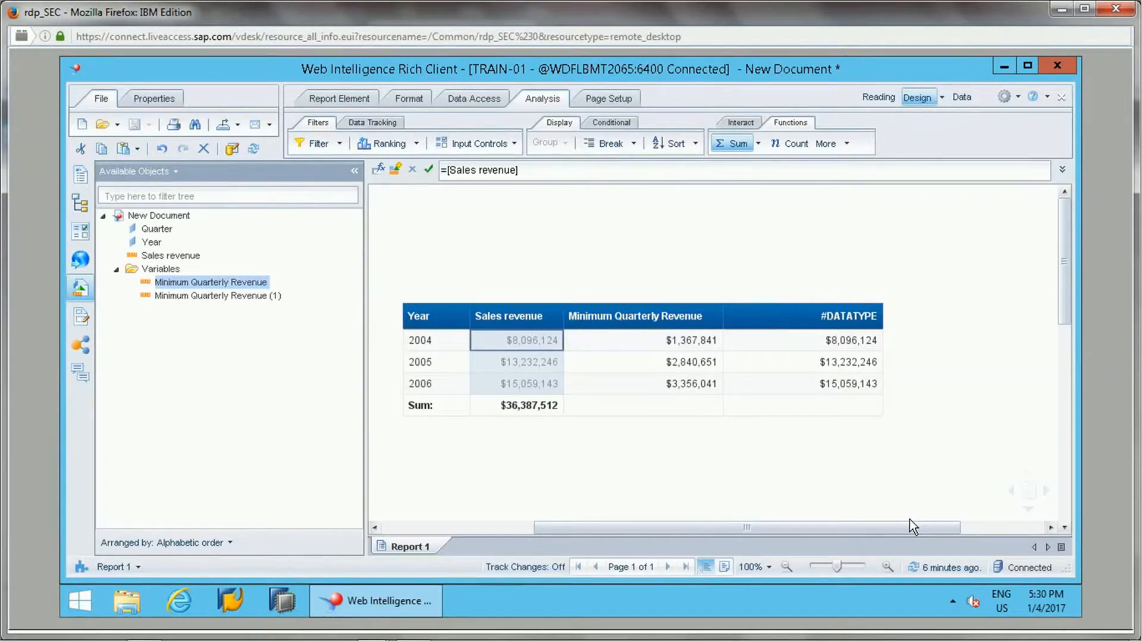
Step: Replace the header formula of the yearly table's last column with ="Yearly total" and select that column's values
left_click(825, 316)
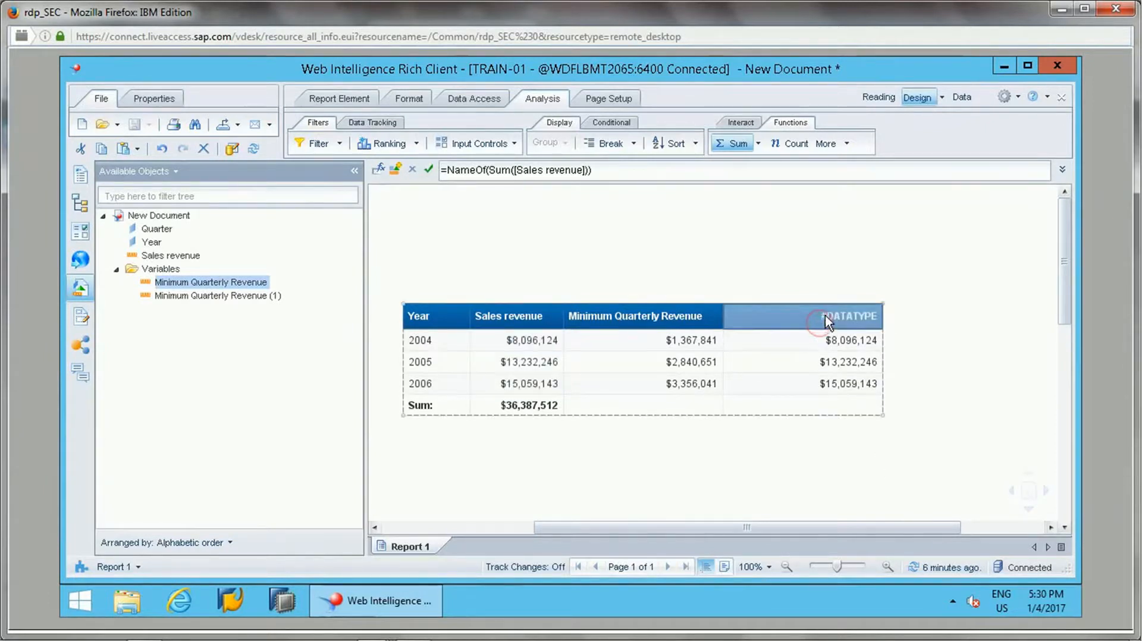
triple_click(549, 172)
type("=\"Yea")
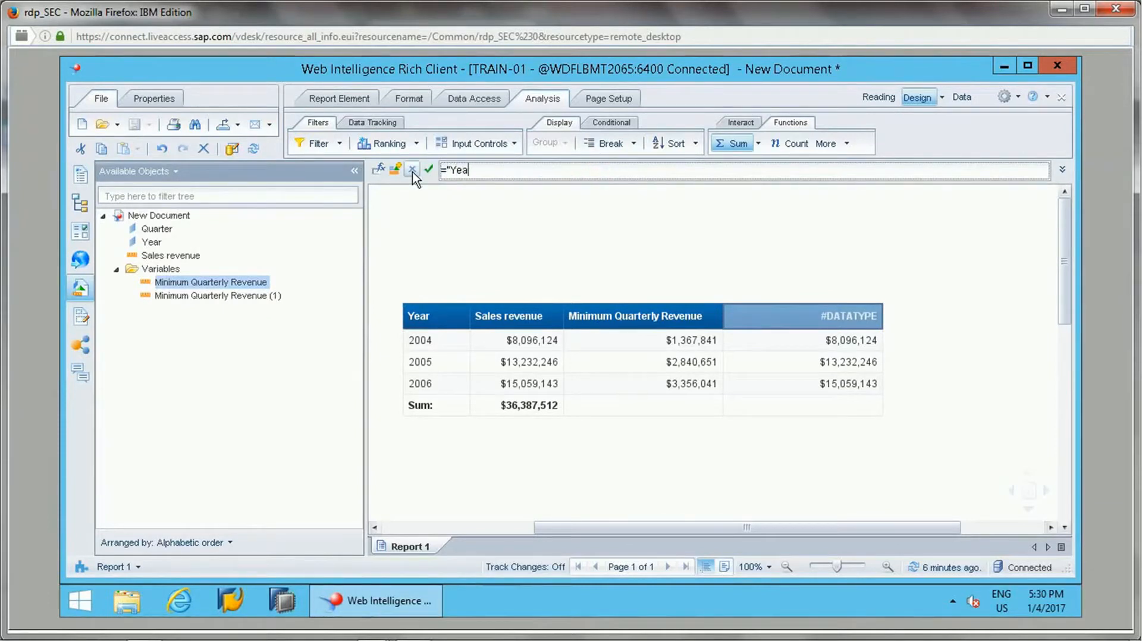
type("rly total\"")
key("Return")
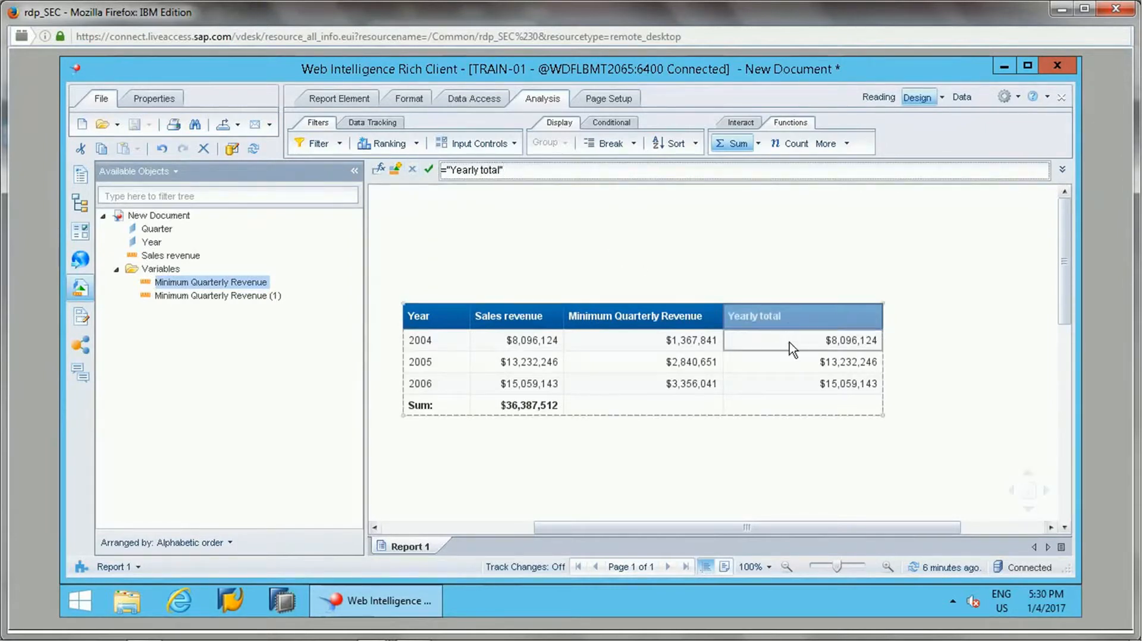
left_click(789, 341)
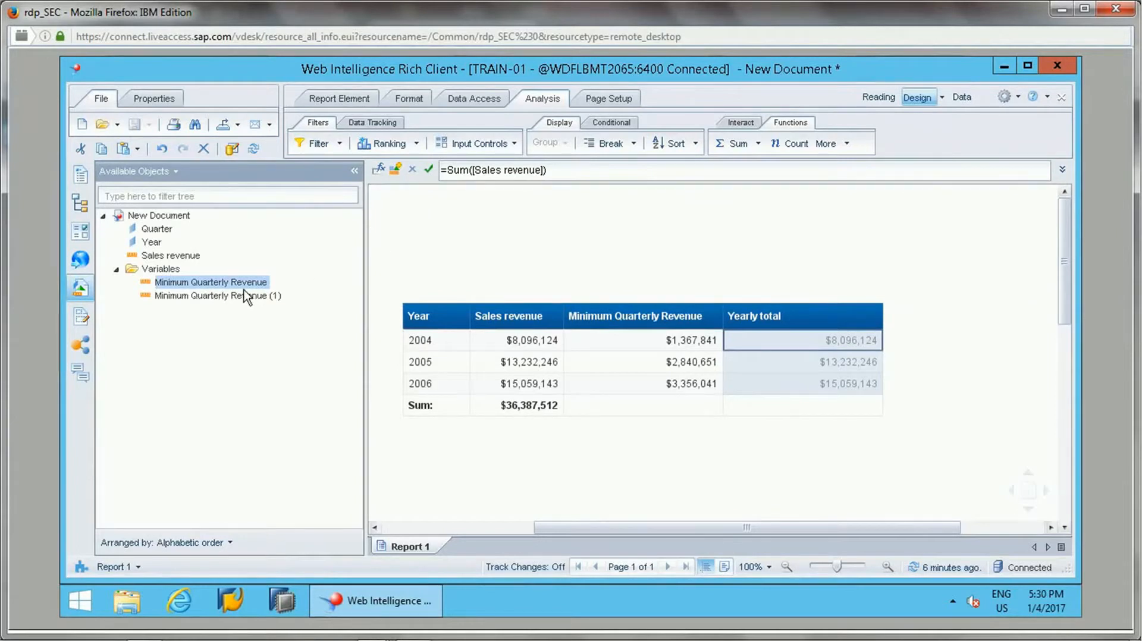
Step: Start a new variable in the Variables folder, named Yearly total and qualified as Measure
right_click(161, 271)
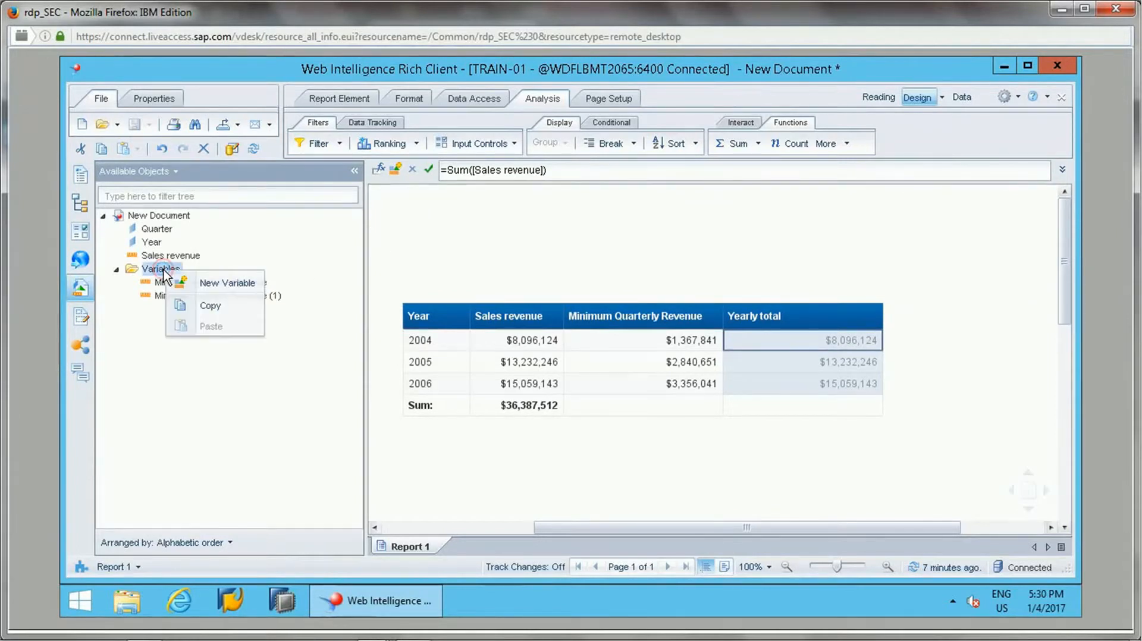
left_click(178, 283)
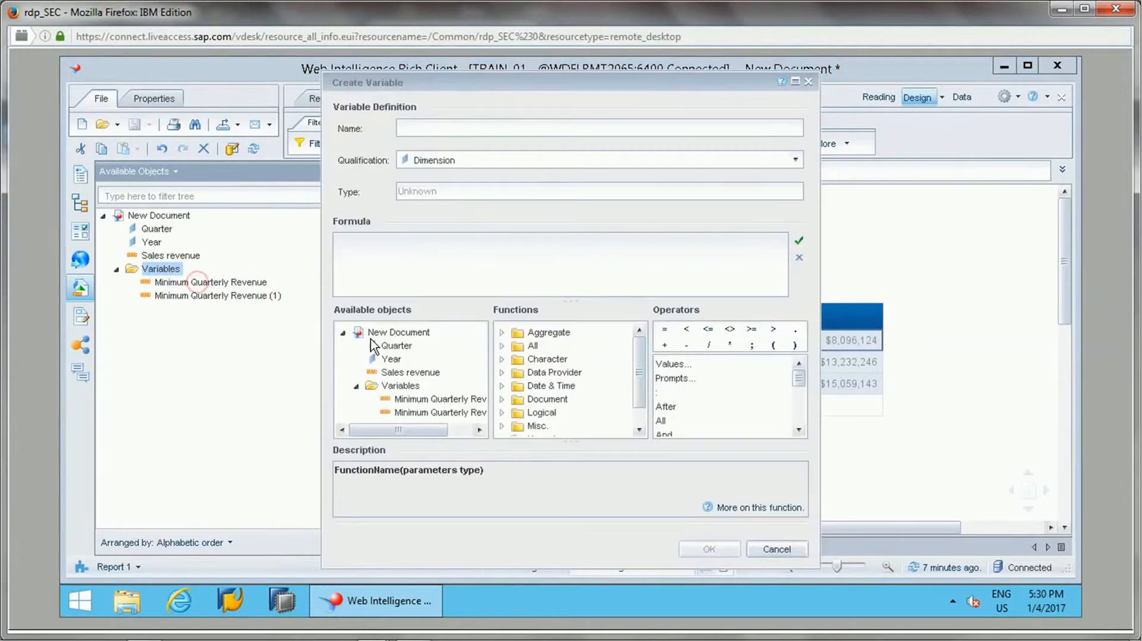
left_click(448, 127)
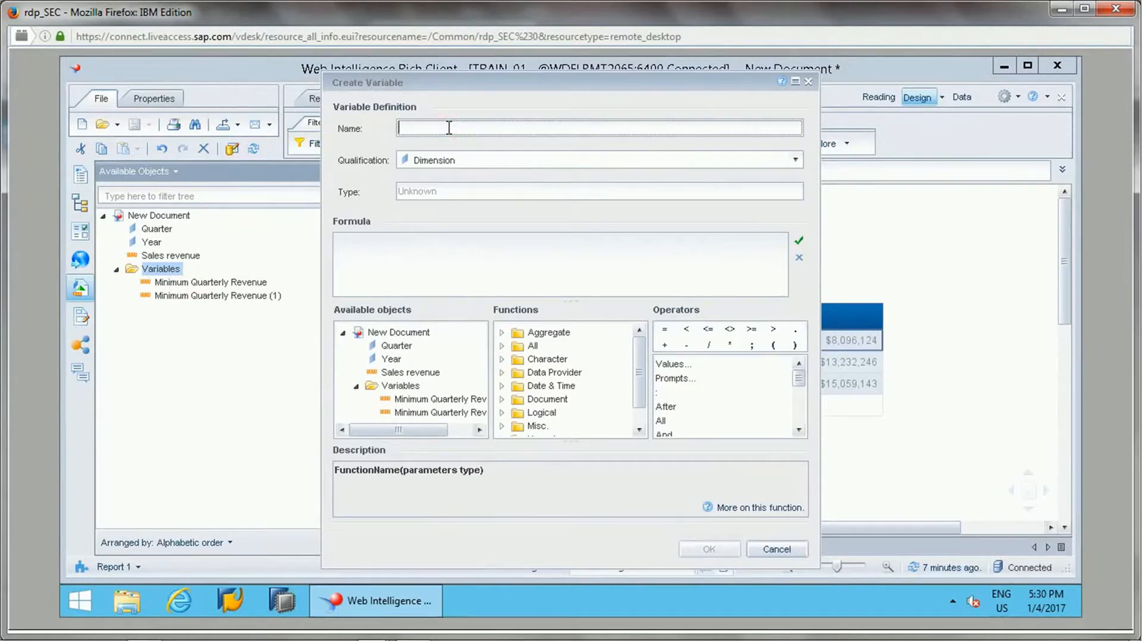
type("Yearly total")
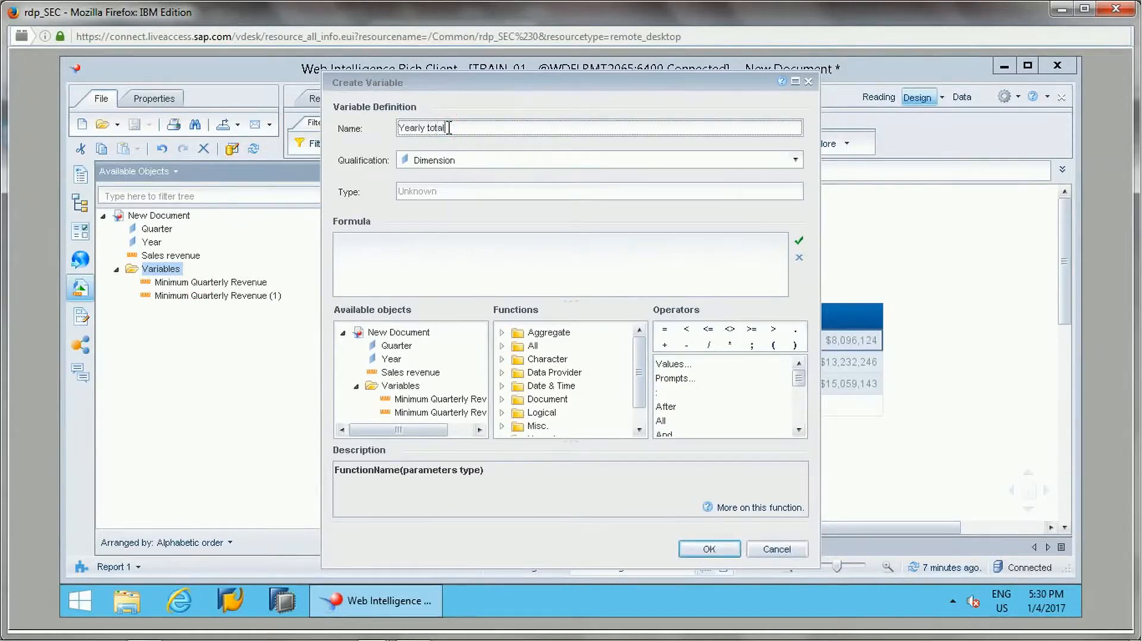
left_click(455, 161)
left_click(462, 190)
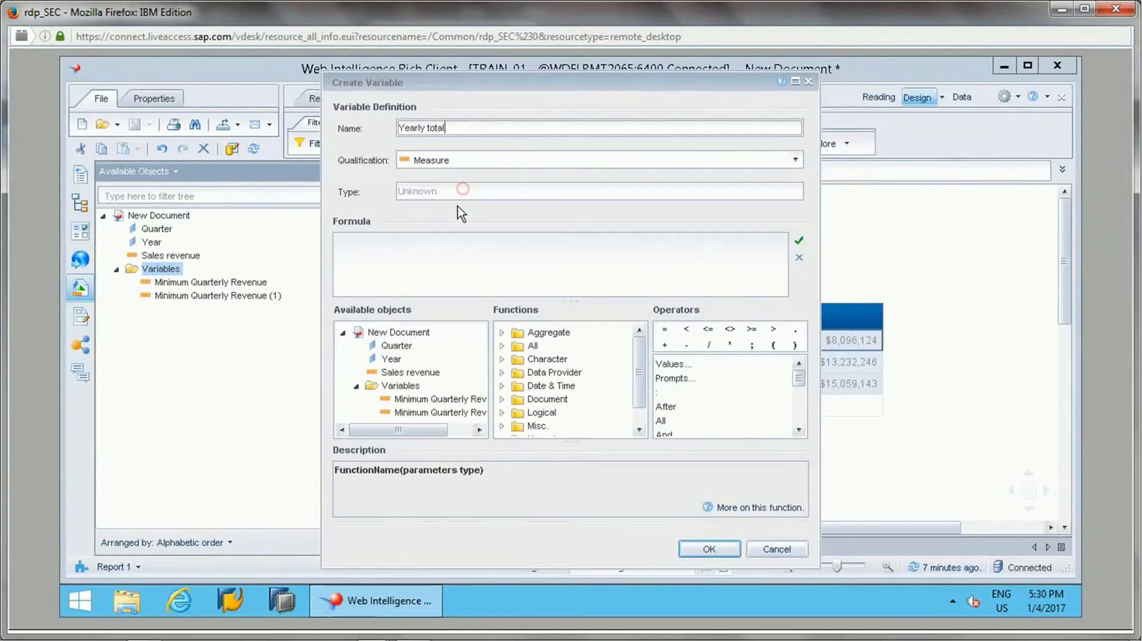
Step: Enter =Sum([Sales revenue]) ForAll ([Quarter]) as the variable's formula, then validate it and save the variable
left_click(442, 257)
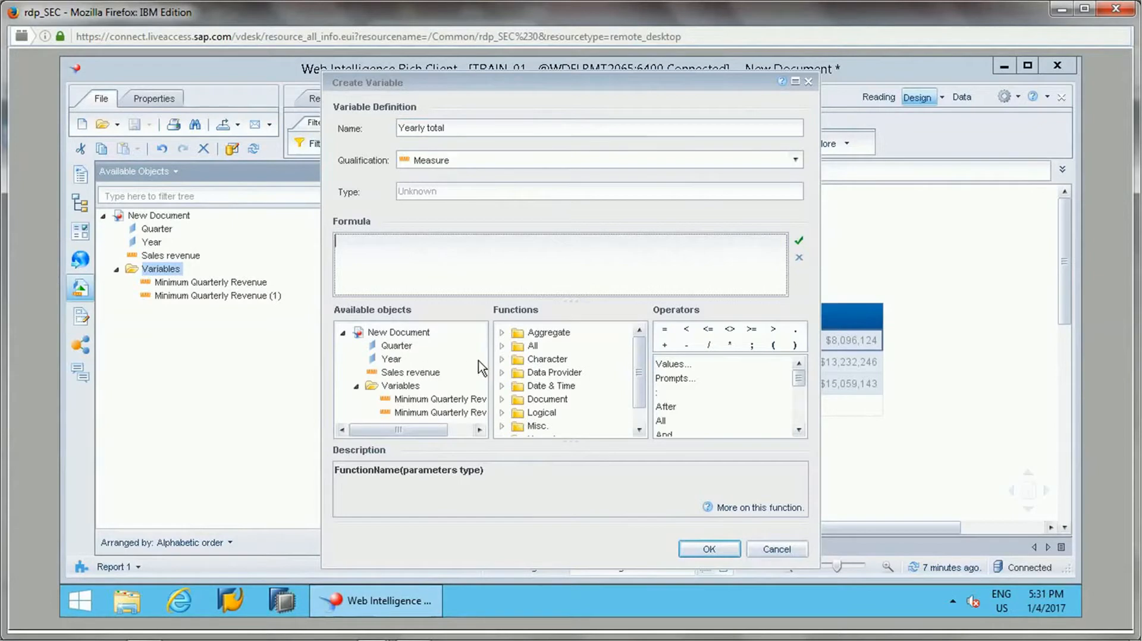
left_click(501, 346)
left_click(545, 360)
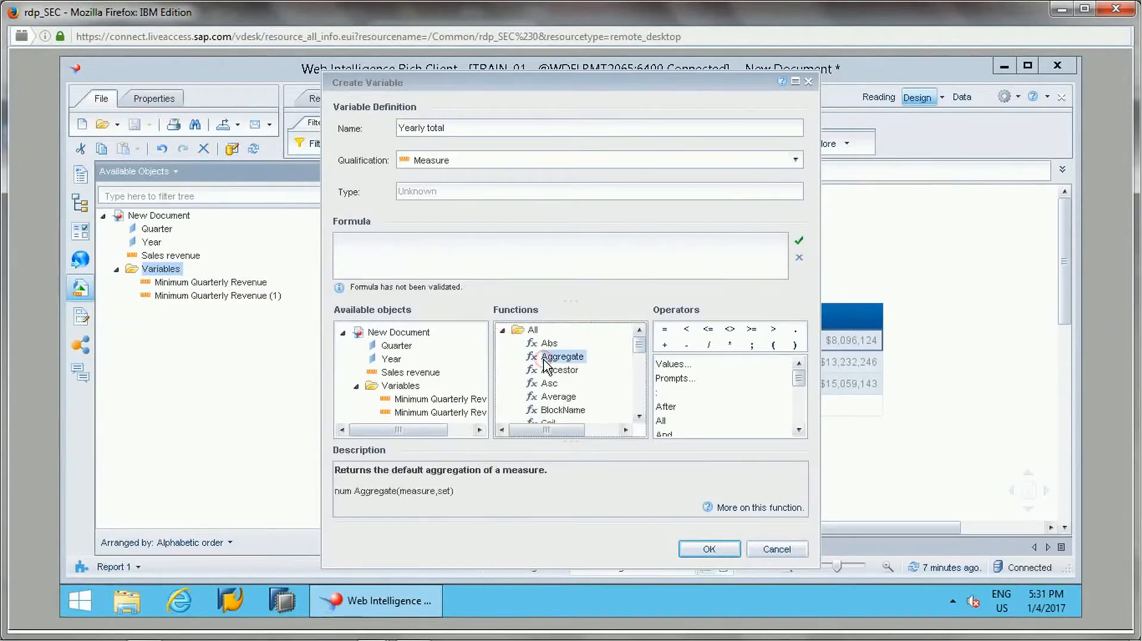
type("sum")
double_click(549, 416)
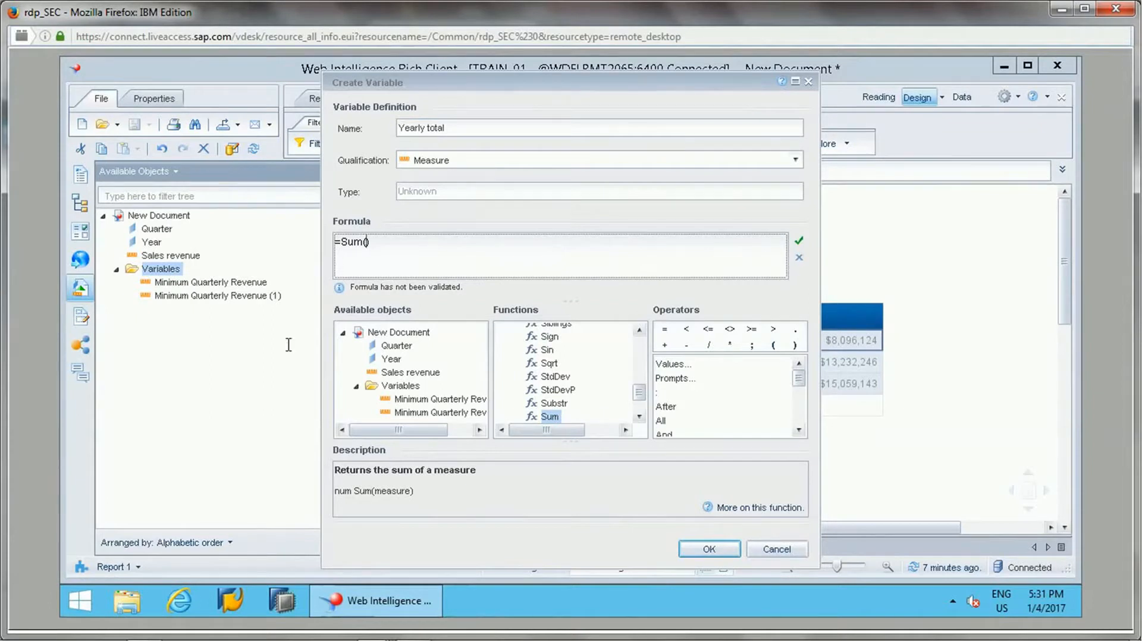
double_click(395, 373)
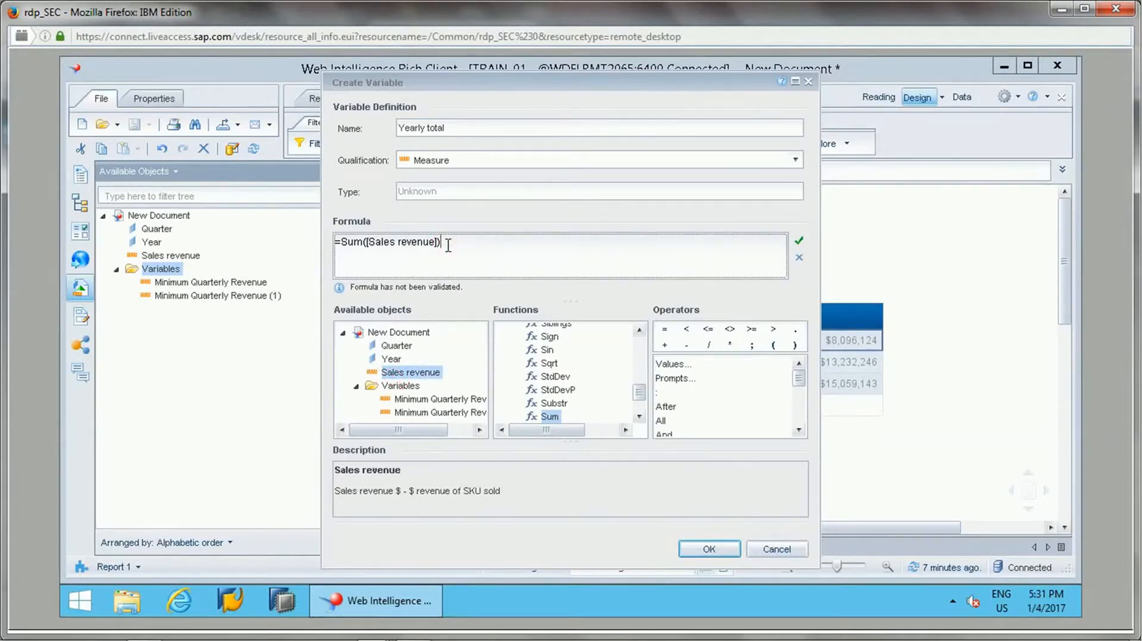
type("ALL")
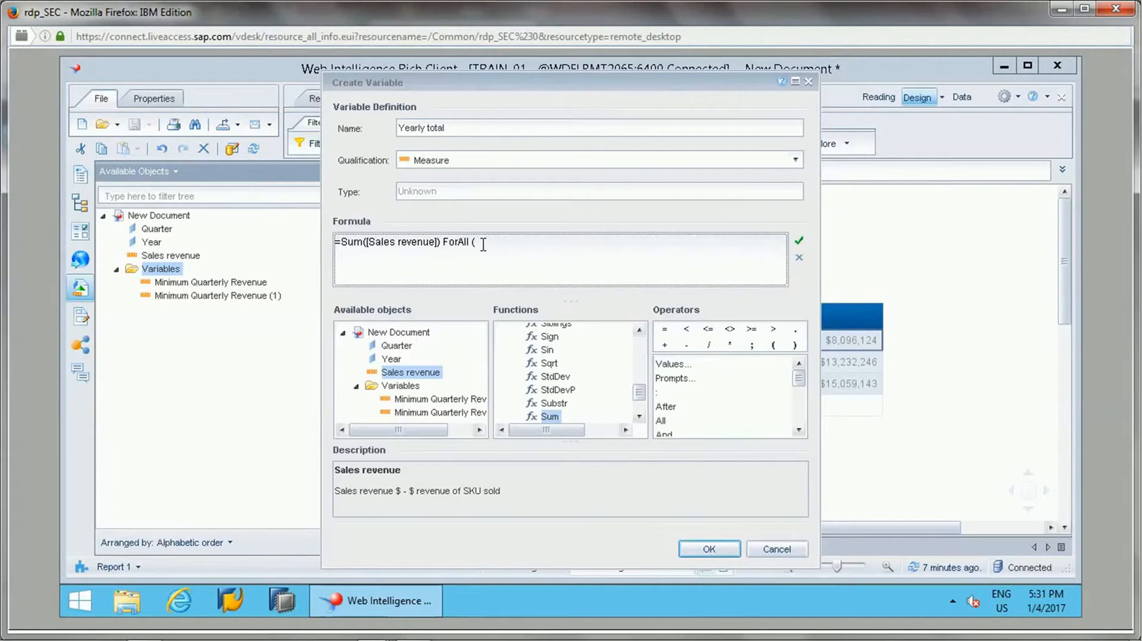
left_click_drag(401, 346, 541, 248)
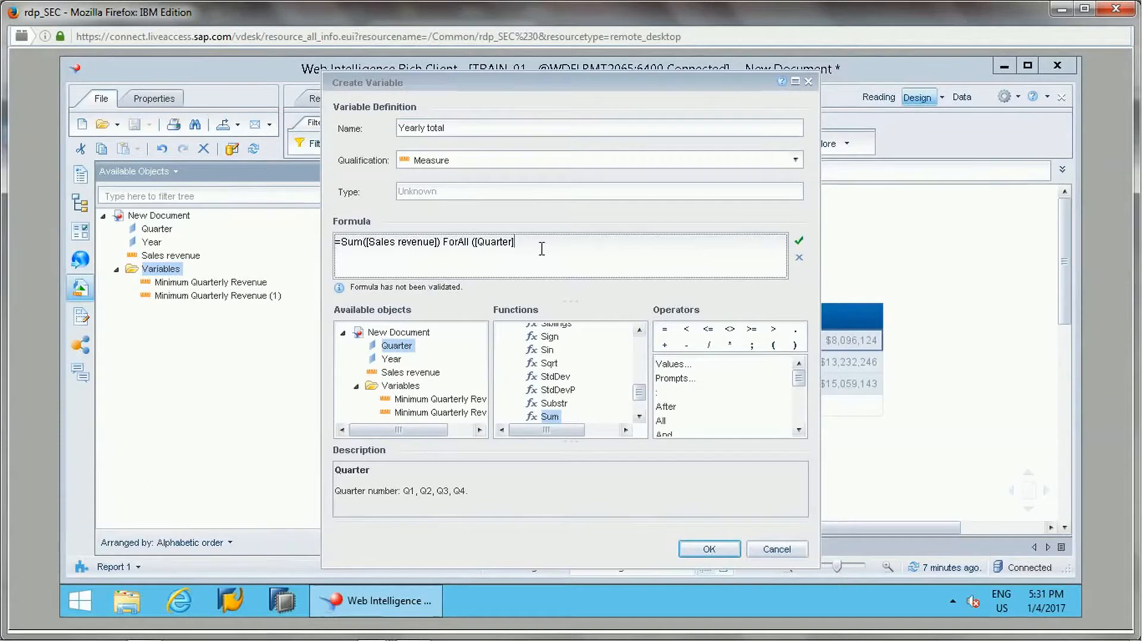
type(")")
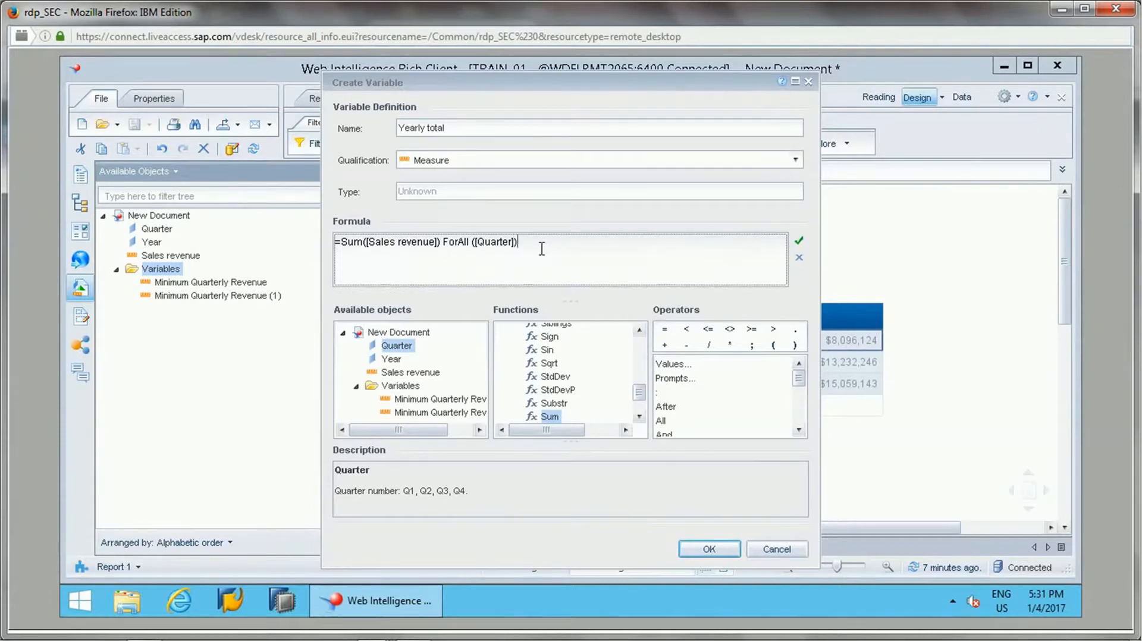
left_click(797, 240)
left_click(692, 548)
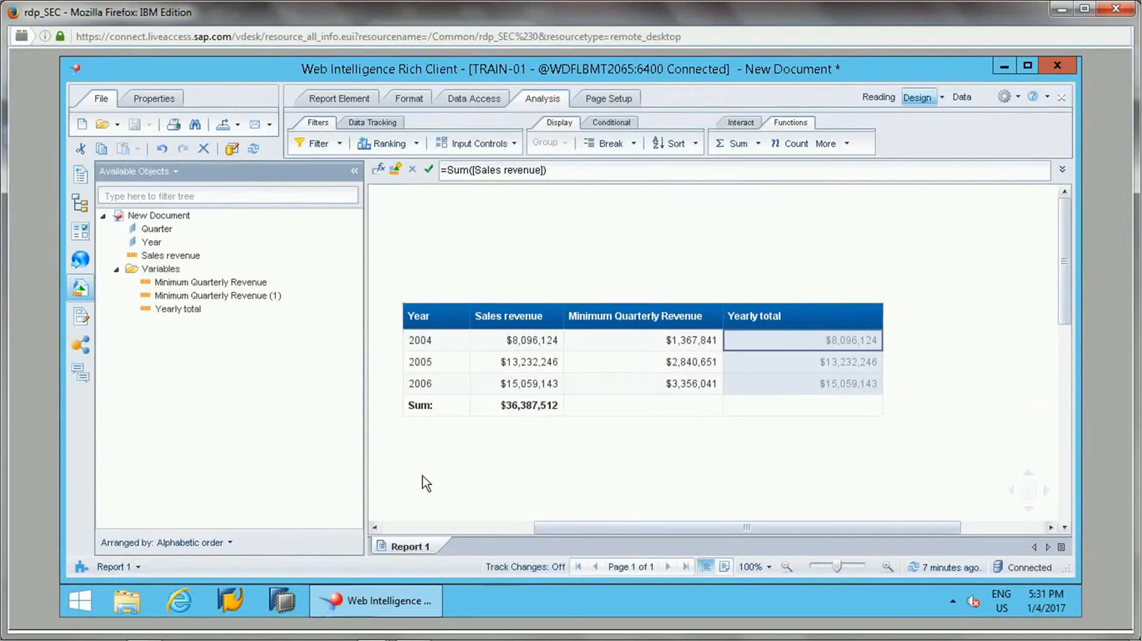
Step: Replace the yearly table's last column with the Yearly total variable, inserted as a new column after Minimum Quarterly Revenue
left_click_drag(178, 310, 802, 315)
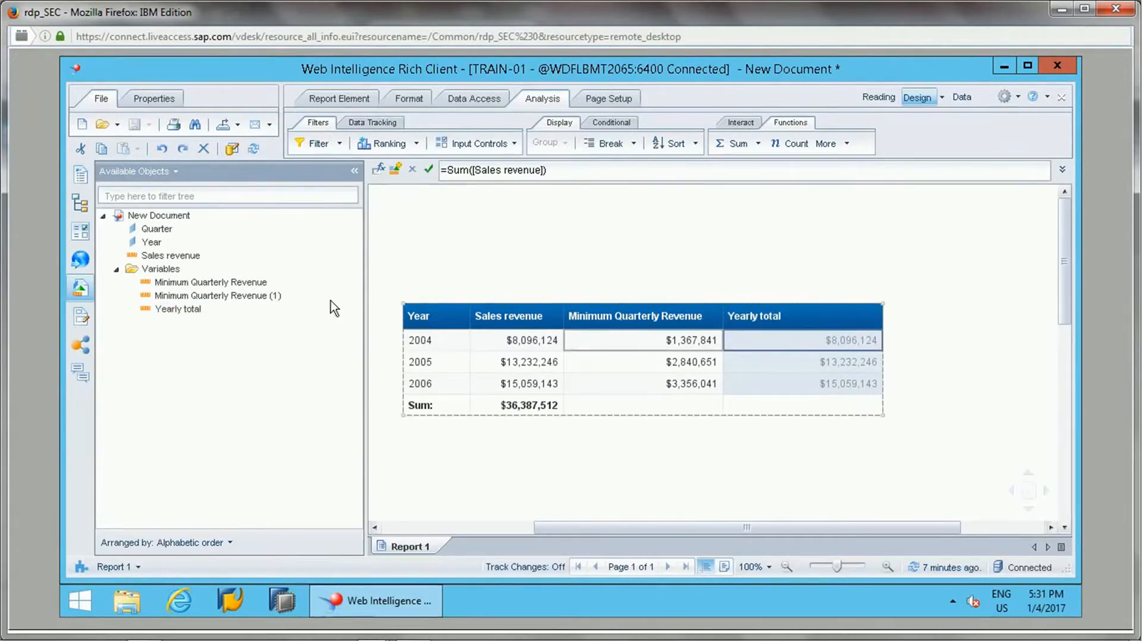
left_click_drag(197, 308, 795, 354)
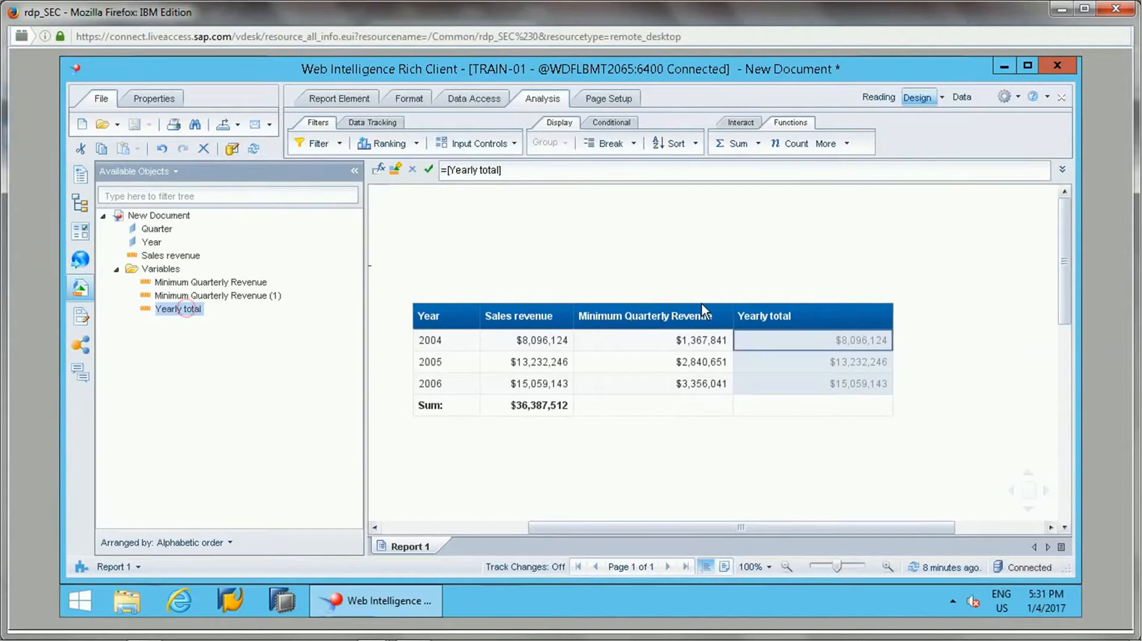
left_click(751, 315)
right_click(752, 316)
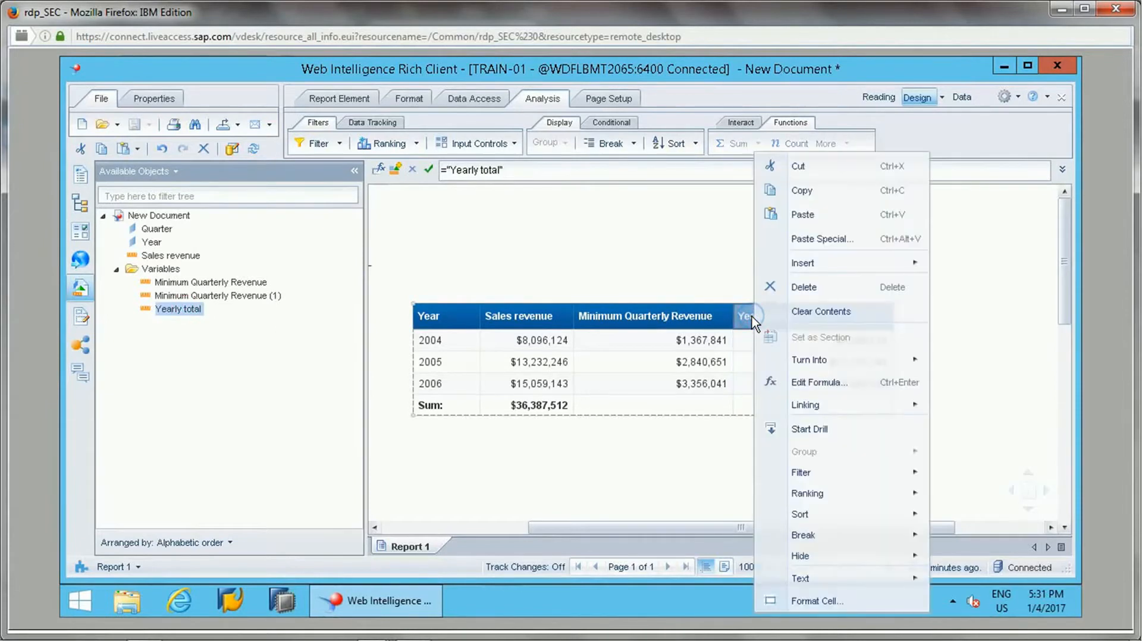
left_click(812, 292)
left_click(614, 422)
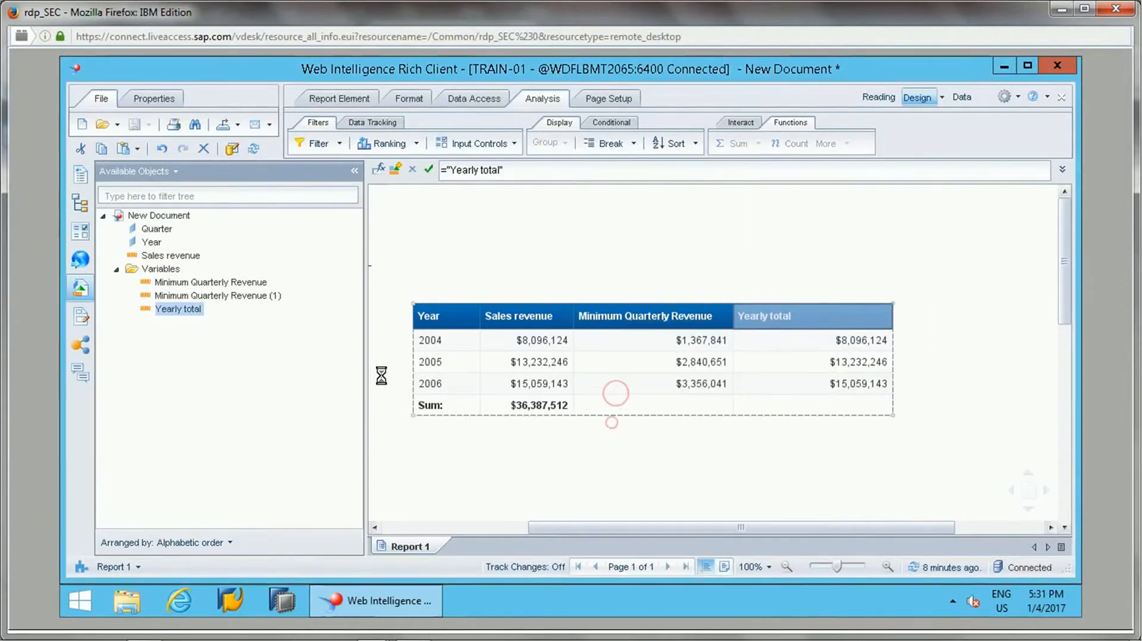
left_click_drag(173, 308, 730, 321)
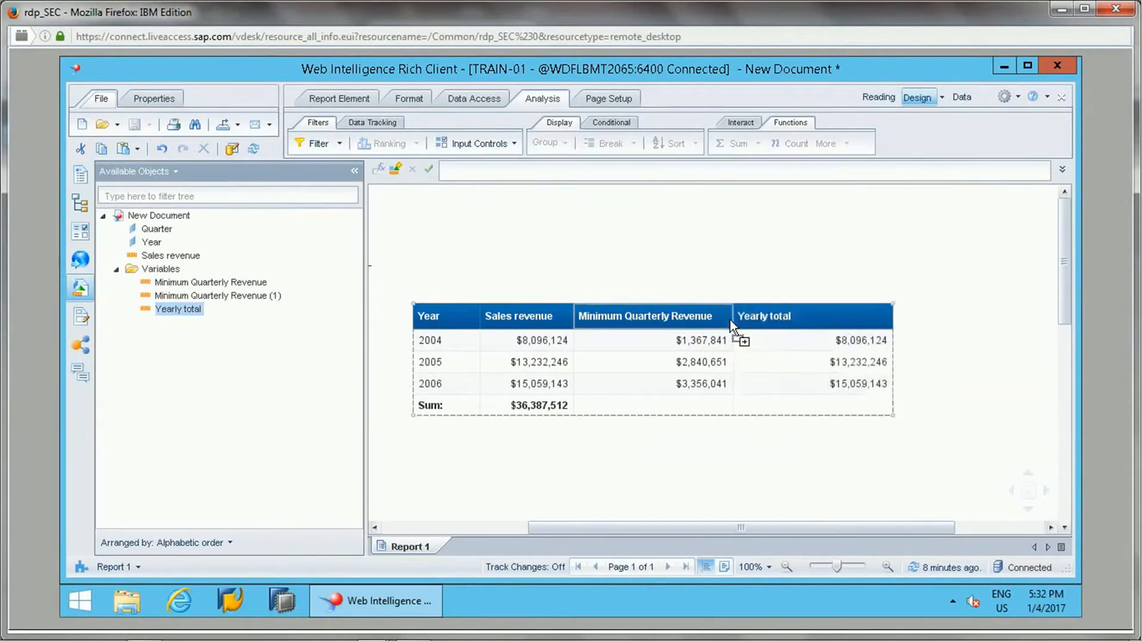
left_click(758, 357)
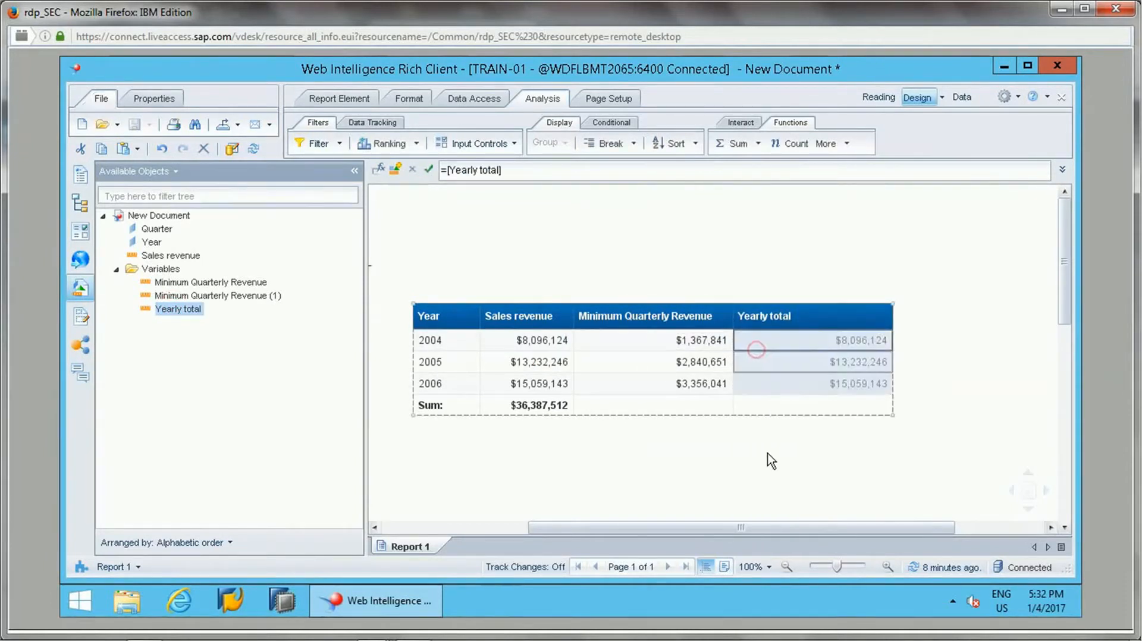
Step: Change the Yearly total variable's formula to =Sum([Sales revenue] ForAll ([Quarter])), validate and save it, and reapply it to the yearly table's Yearly total column
double_click(176, 308)
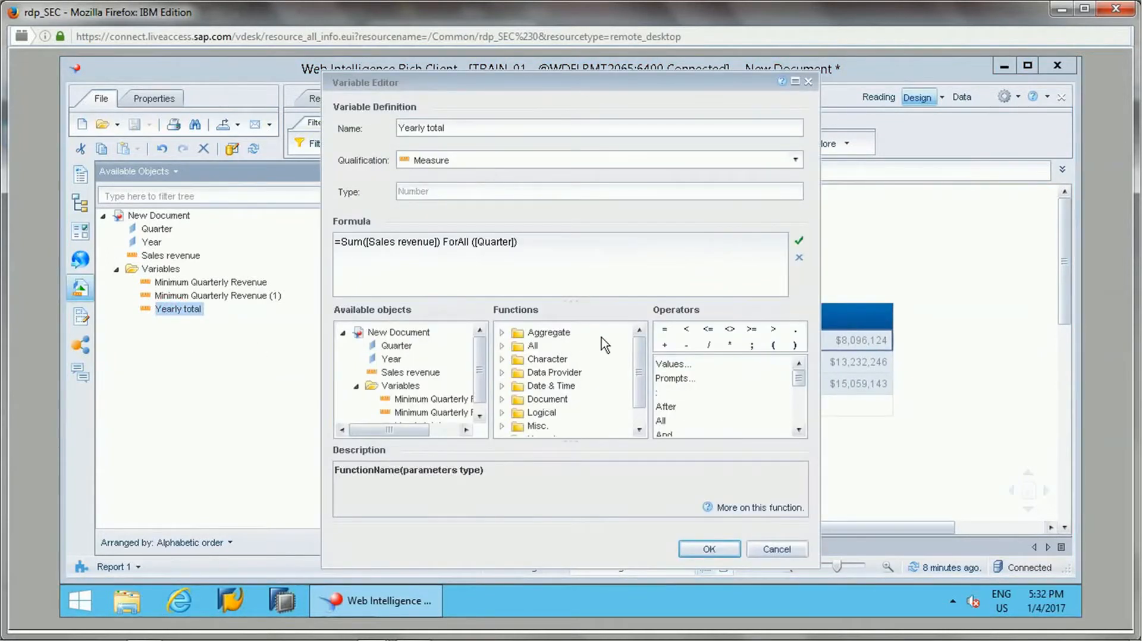
left_click(442, 244)
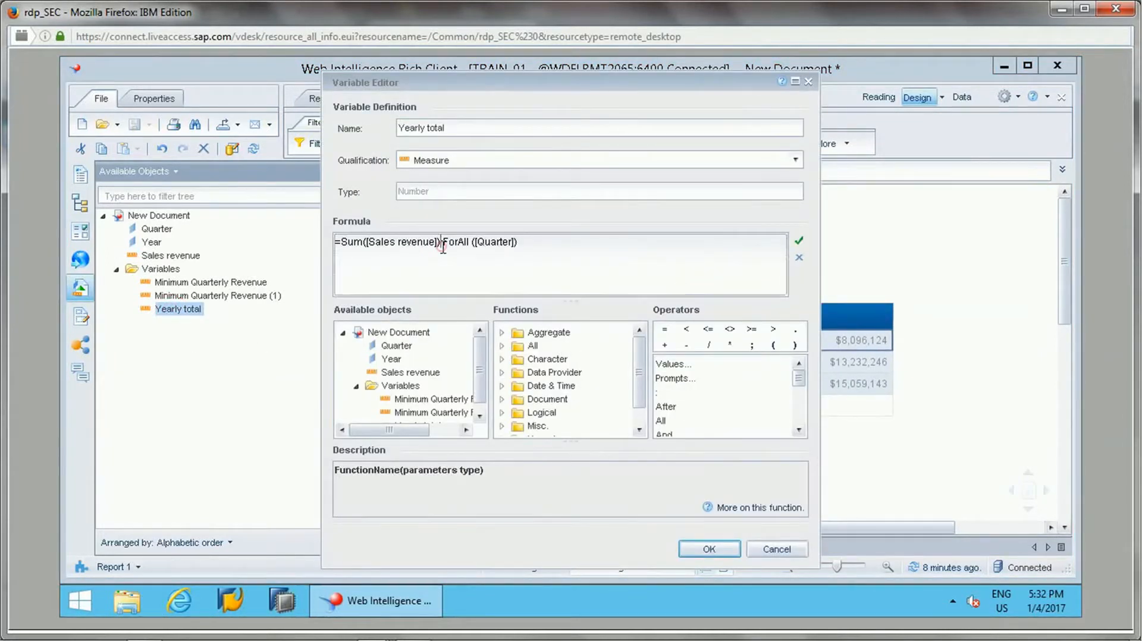
key("BackSpace")
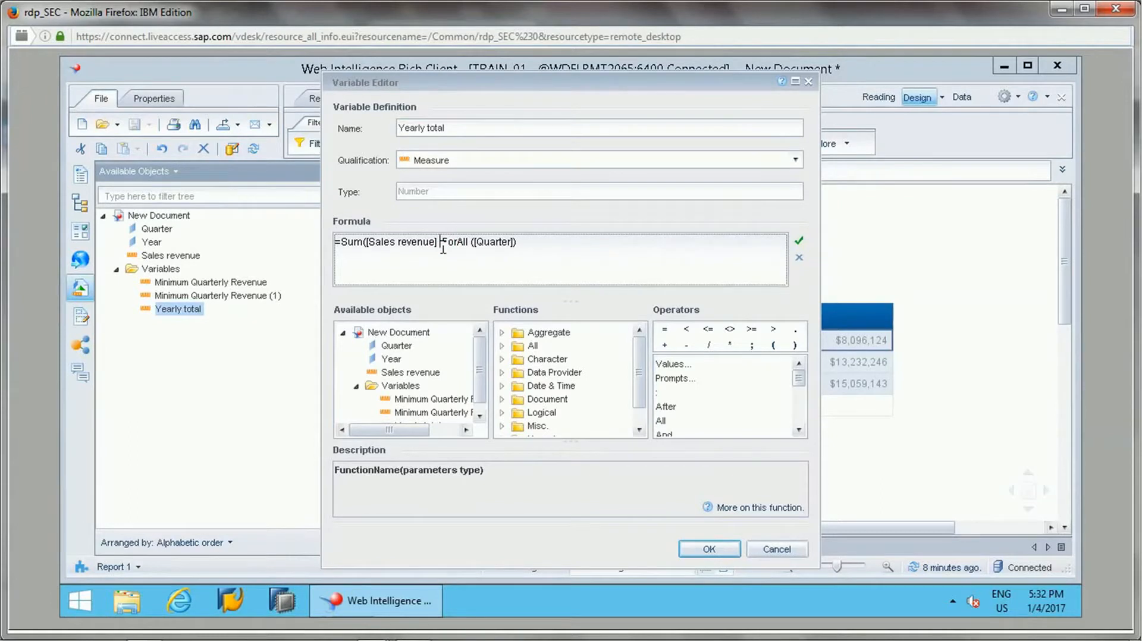
type("8")
key("BackSpace")
type(")")
left_click(799, 240)
left_click(709, 549)
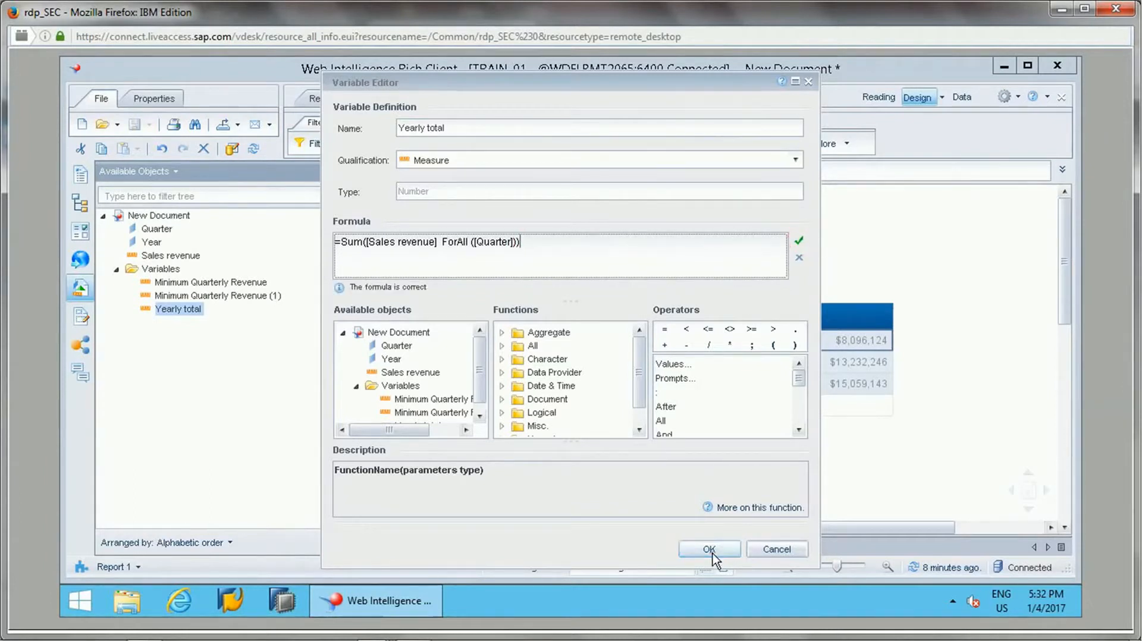
left_click(619, 356)
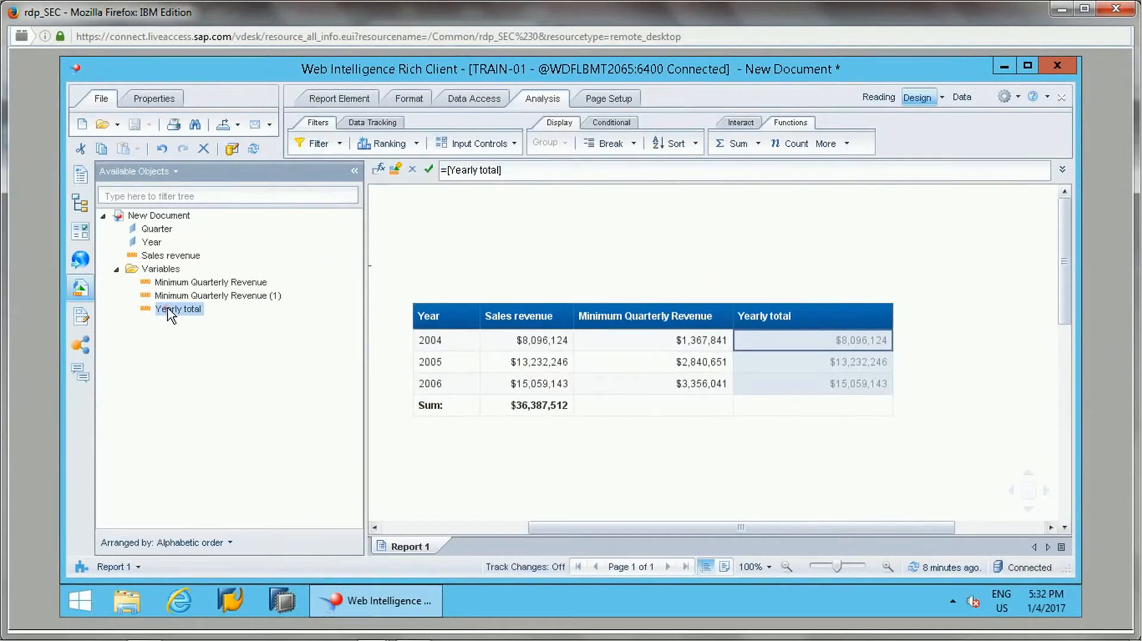
left_click_drag(169, 310, 796, 336)
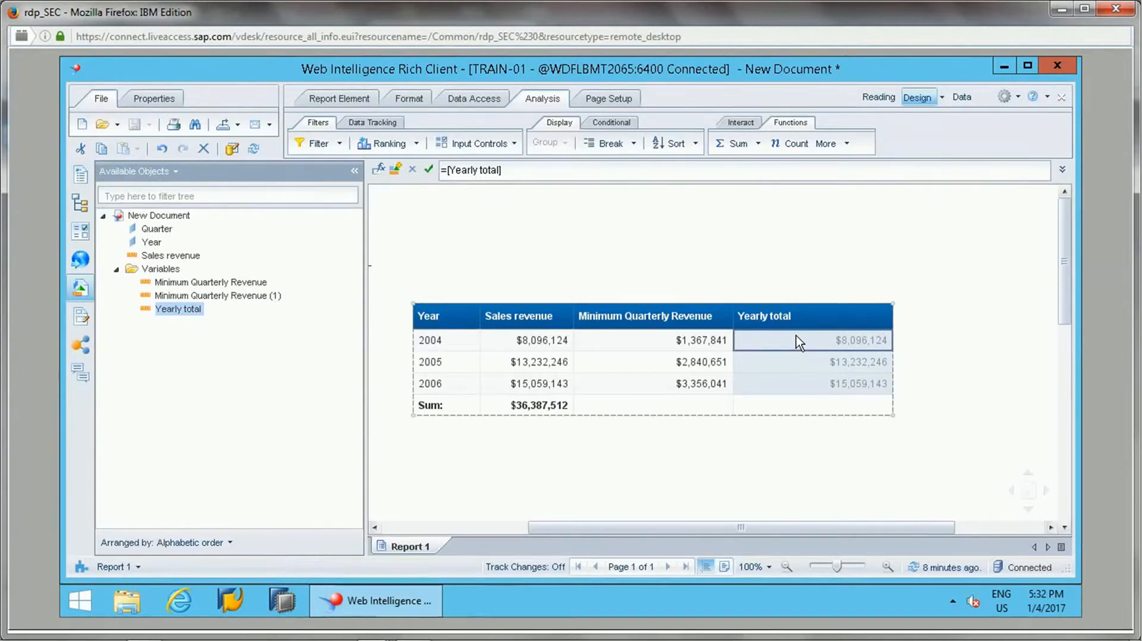
Step: Add Sales revenue as a new column after Quarter in the quarterly table and apply a sum to it
left_click_drag(756, 528, 490, 521)
left_click(488, 335)
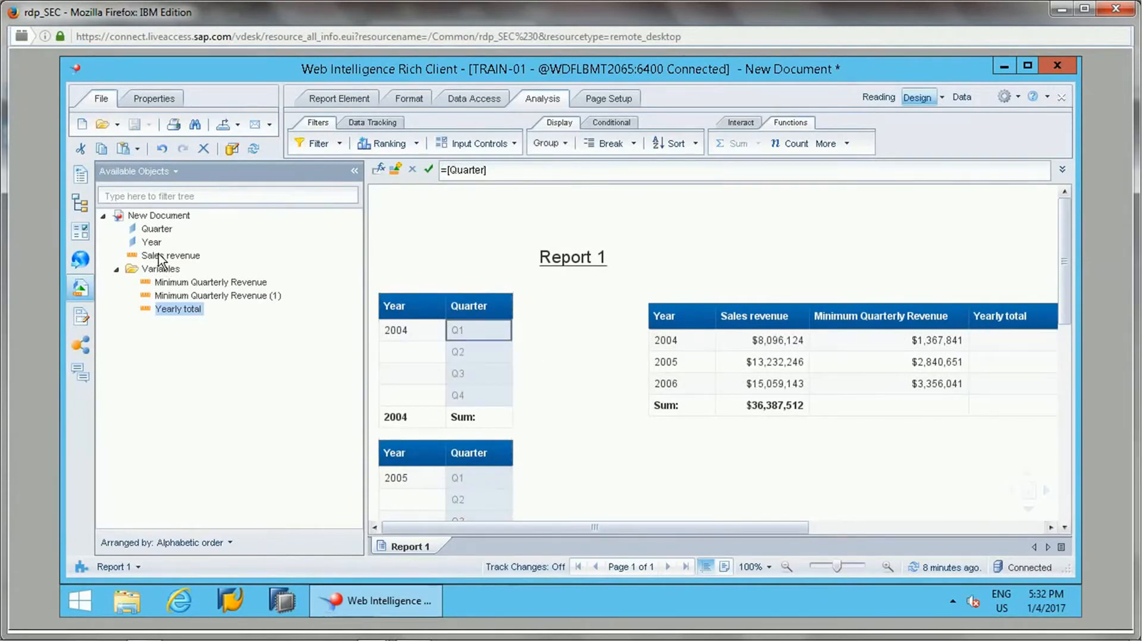
left_click_drag(159, 260, 513, 318)
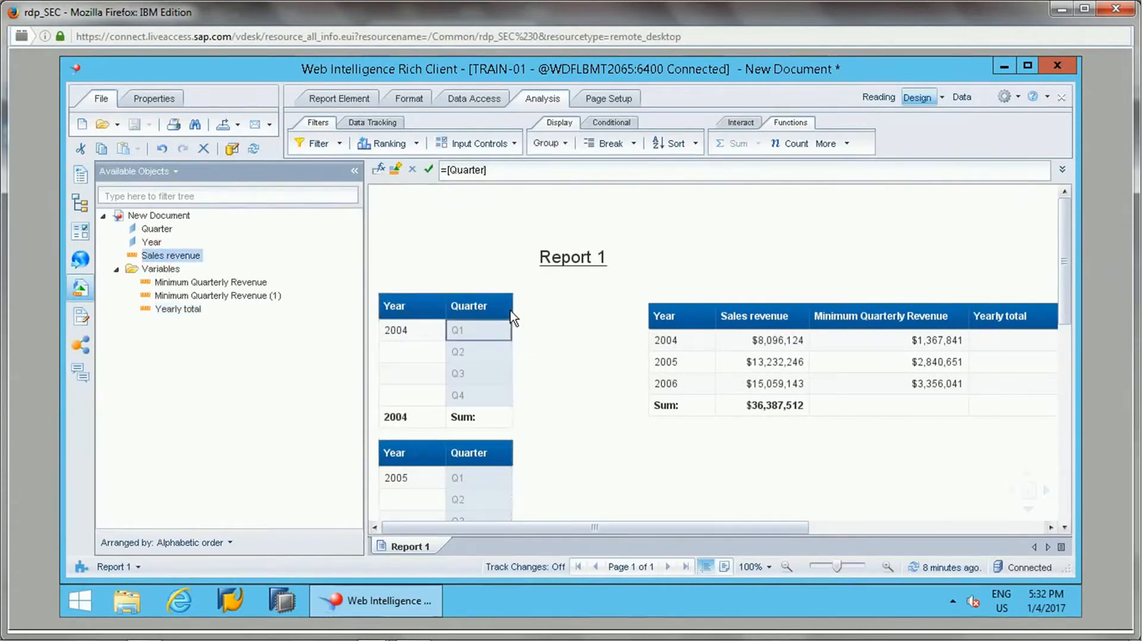
left_click(547, 394)
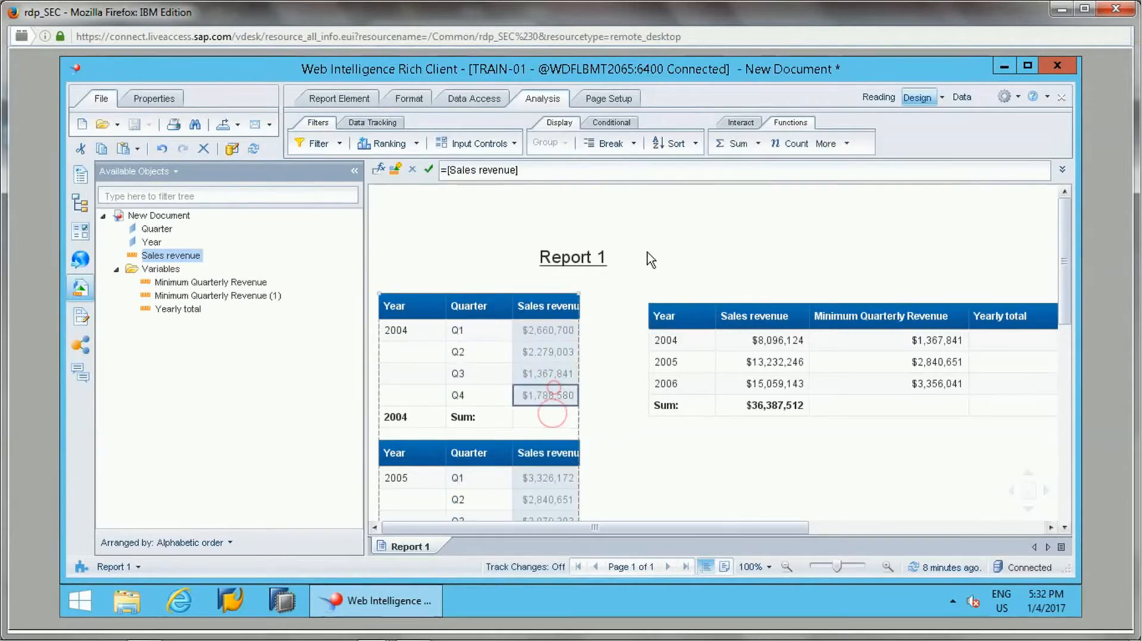
left_click(734, 144)
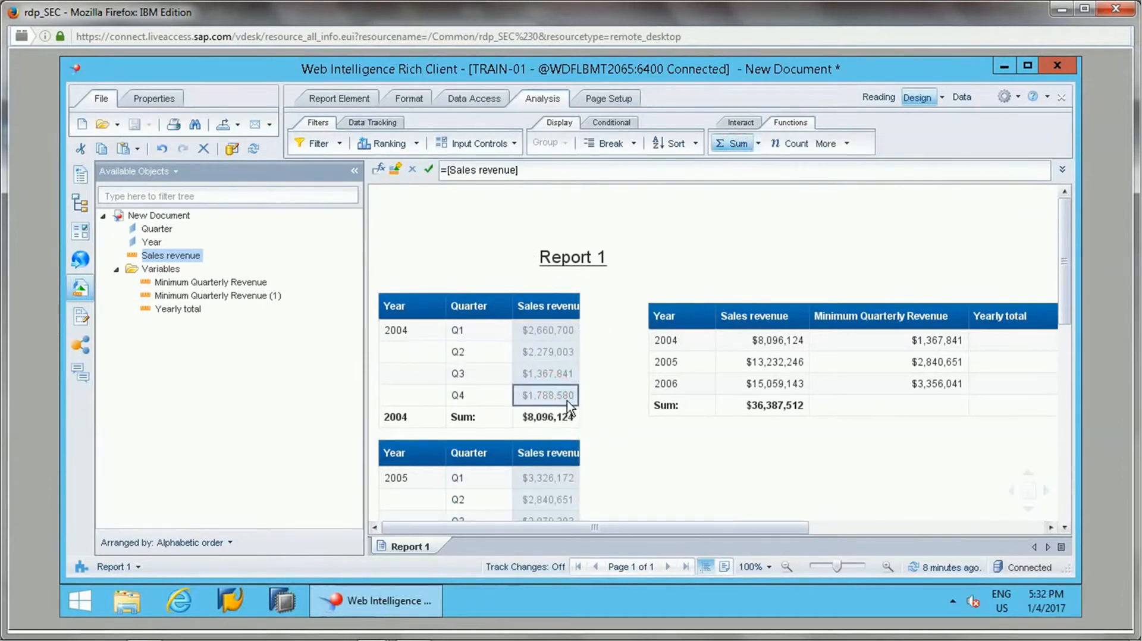
left_click(552, 423)
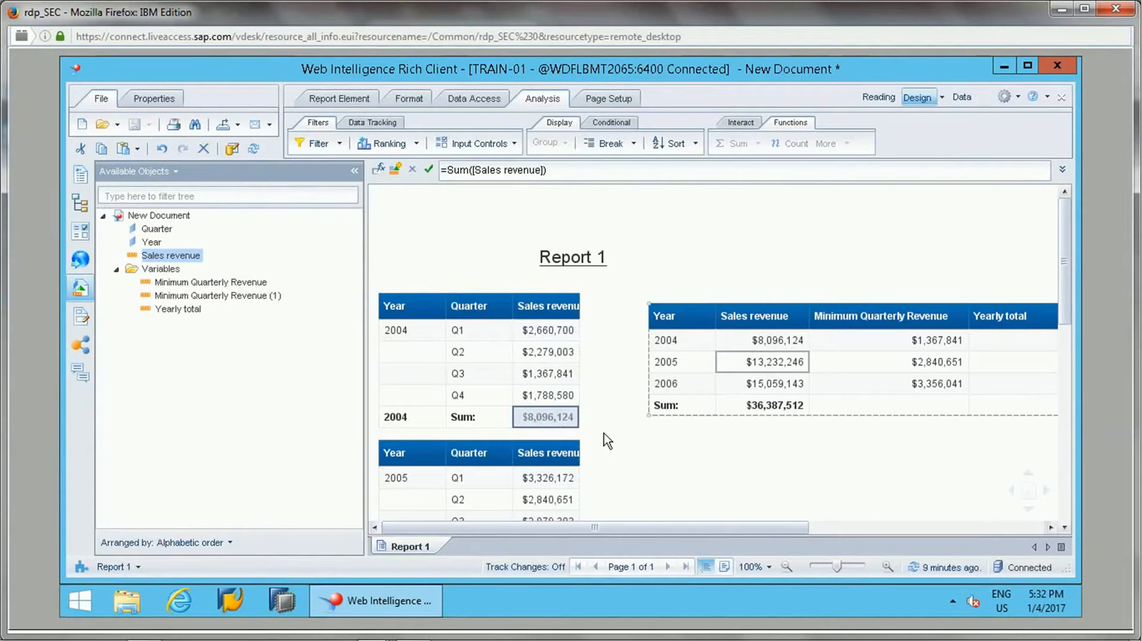
Step: Remove the Sales revenue column from the yearly table
left_click_drag(632, 527, 853, 503)
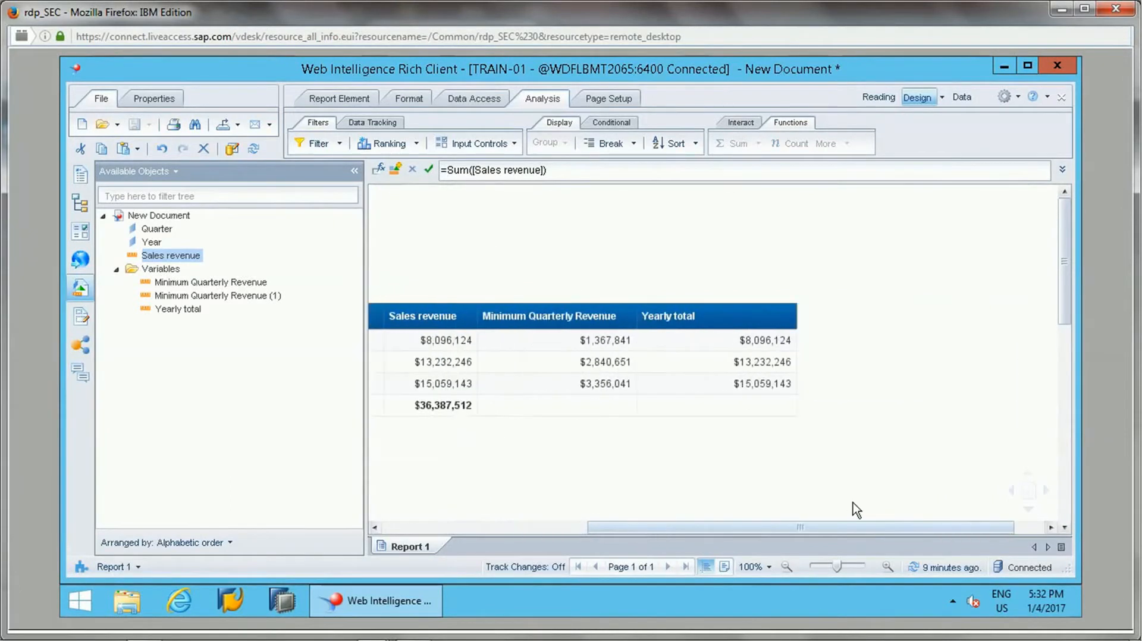
left_click(744, 344)
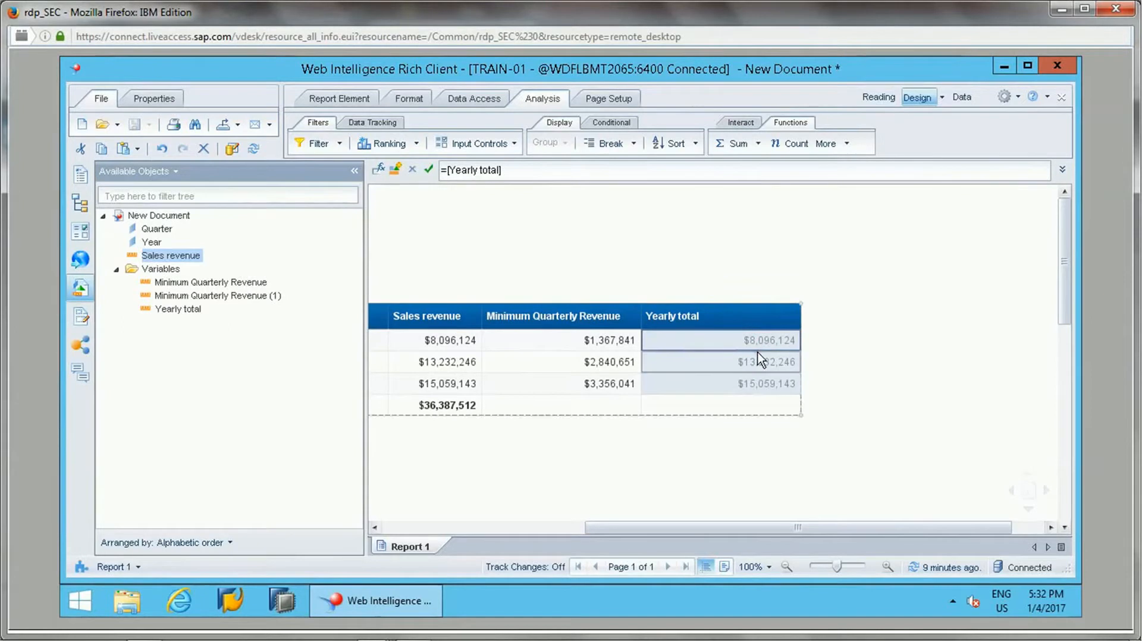
left_click(759, 361)
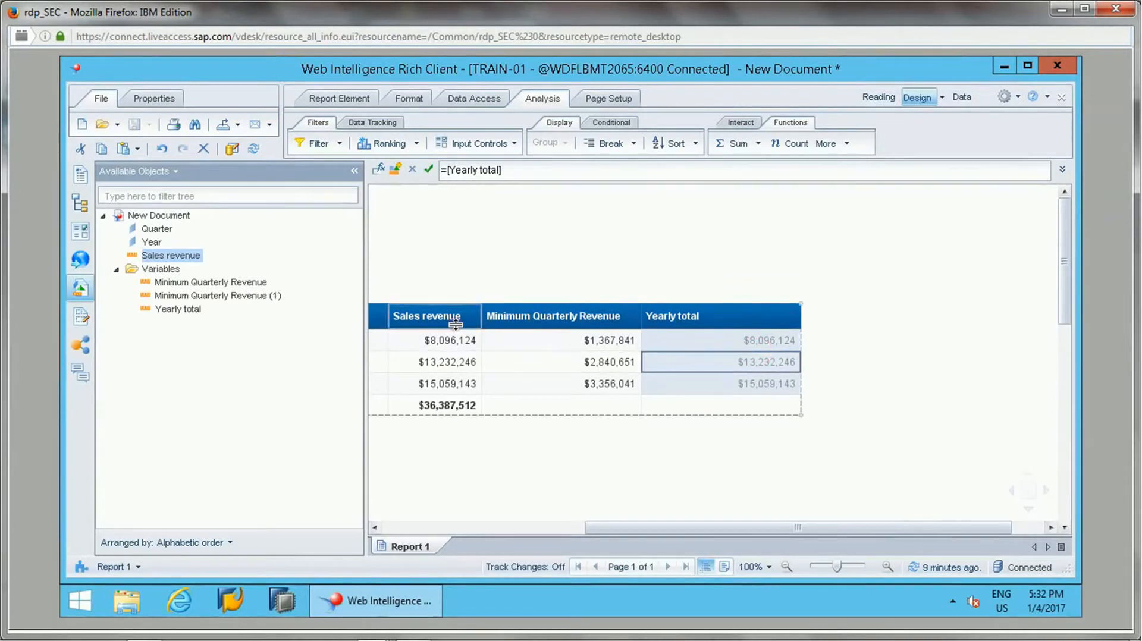
right_click(455, 324)
left_click(522, 286)
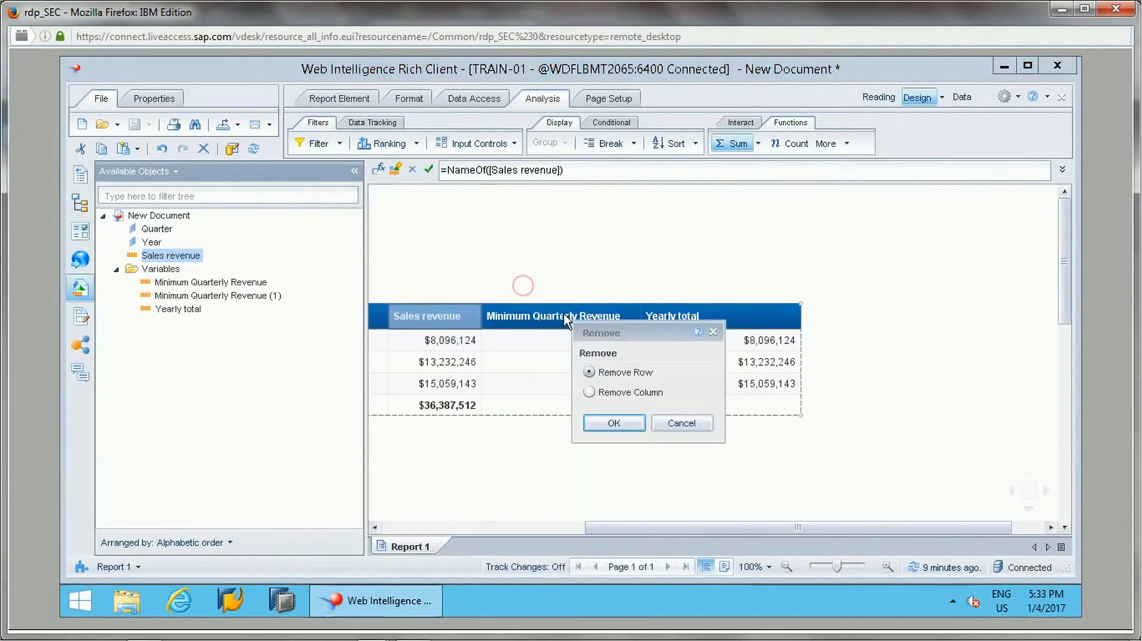
left_click(618, 392)
left_click(615, 422)
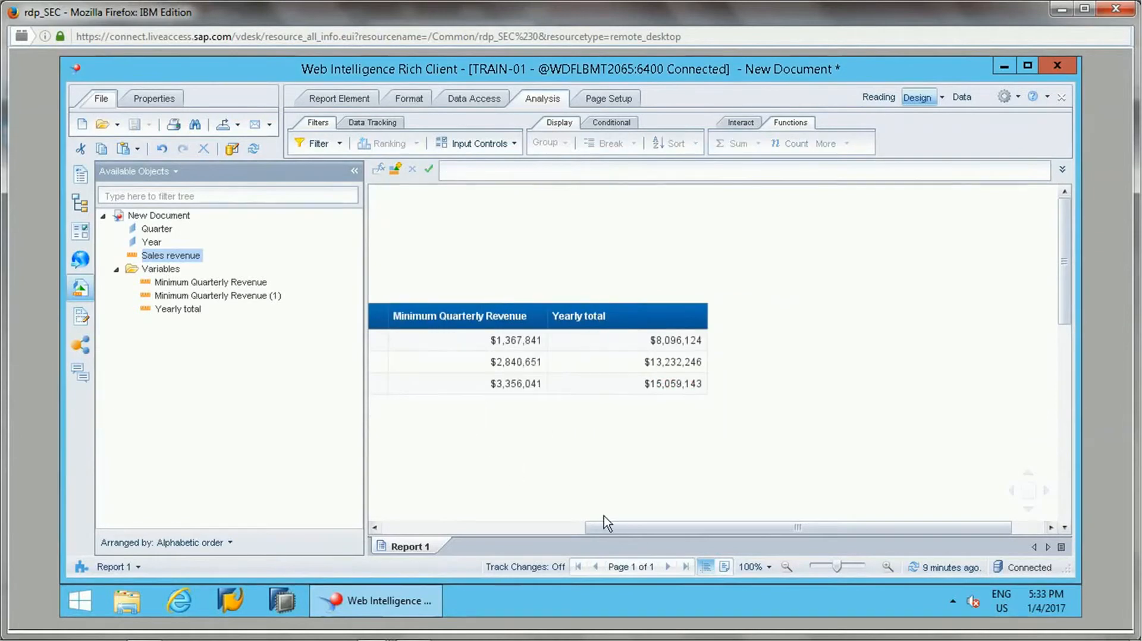
Step: Compare the yearly table's Minimum Quarterly Revenue and Yearly total values with the quarterly table's figures and sums
left_click_drag(715, 528, 542, 526)
left_click(659, 350)
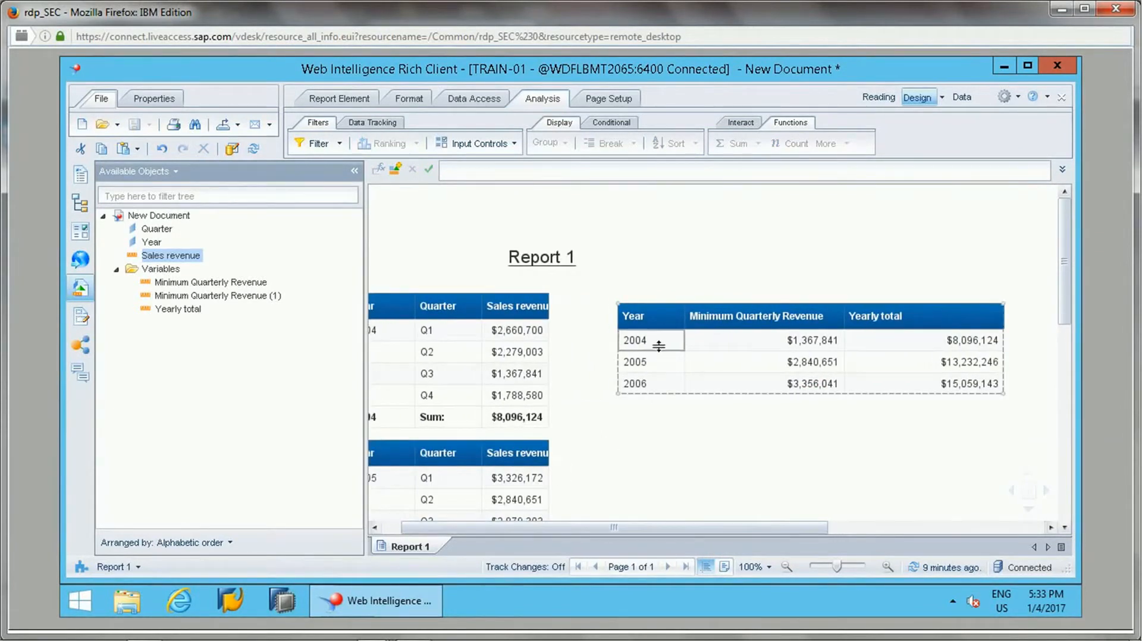
left_click(738, 321)
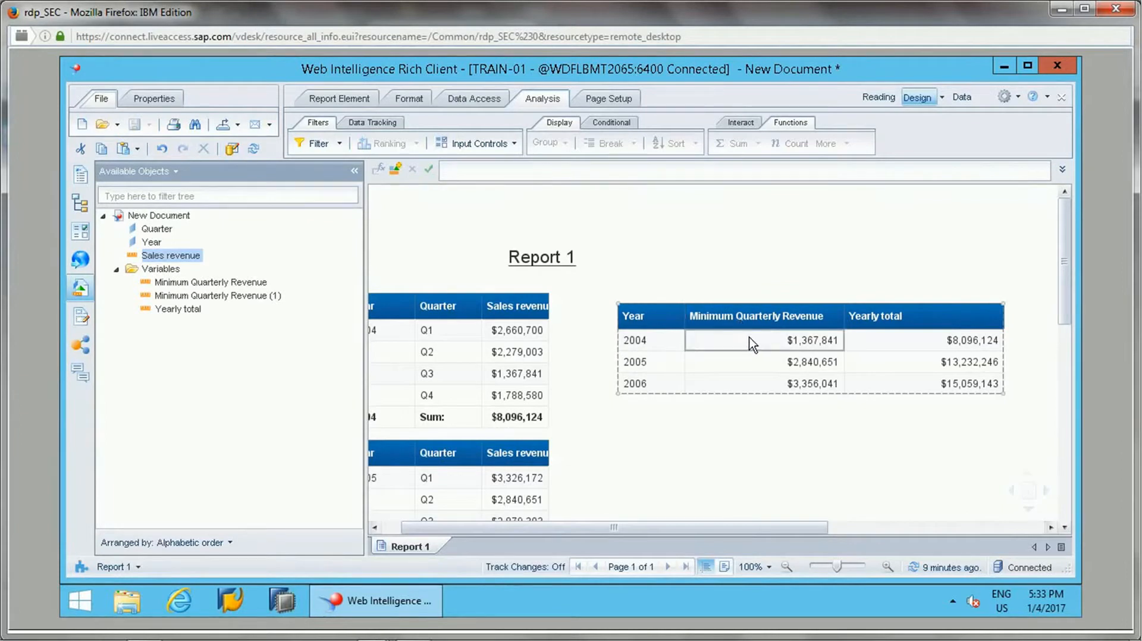
left_click(890, 343)
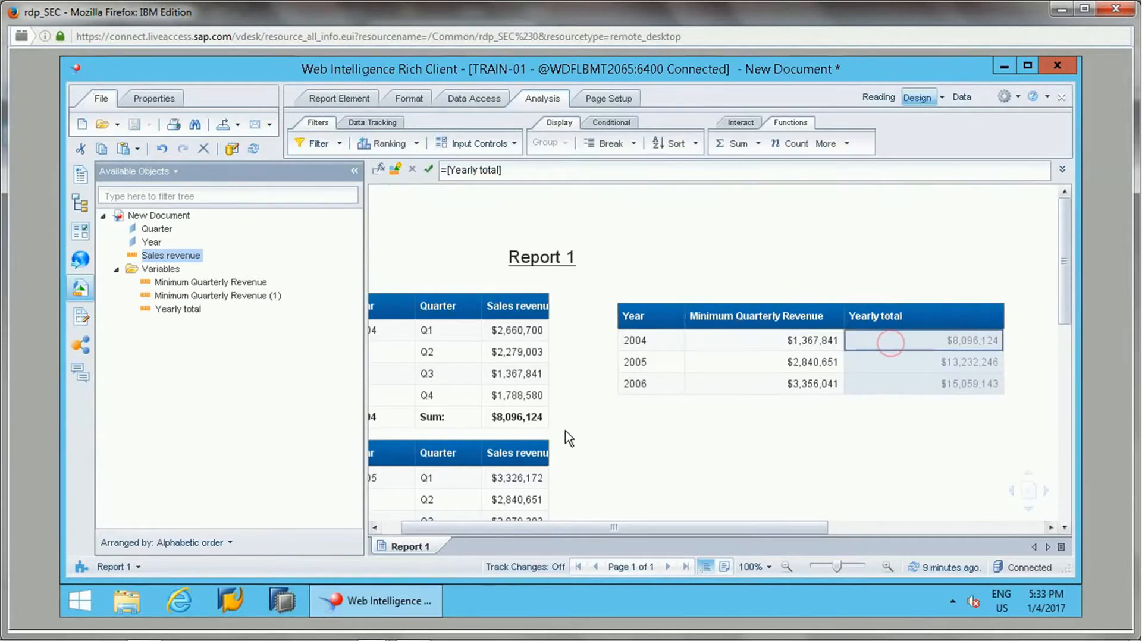
left_click(516, 417)
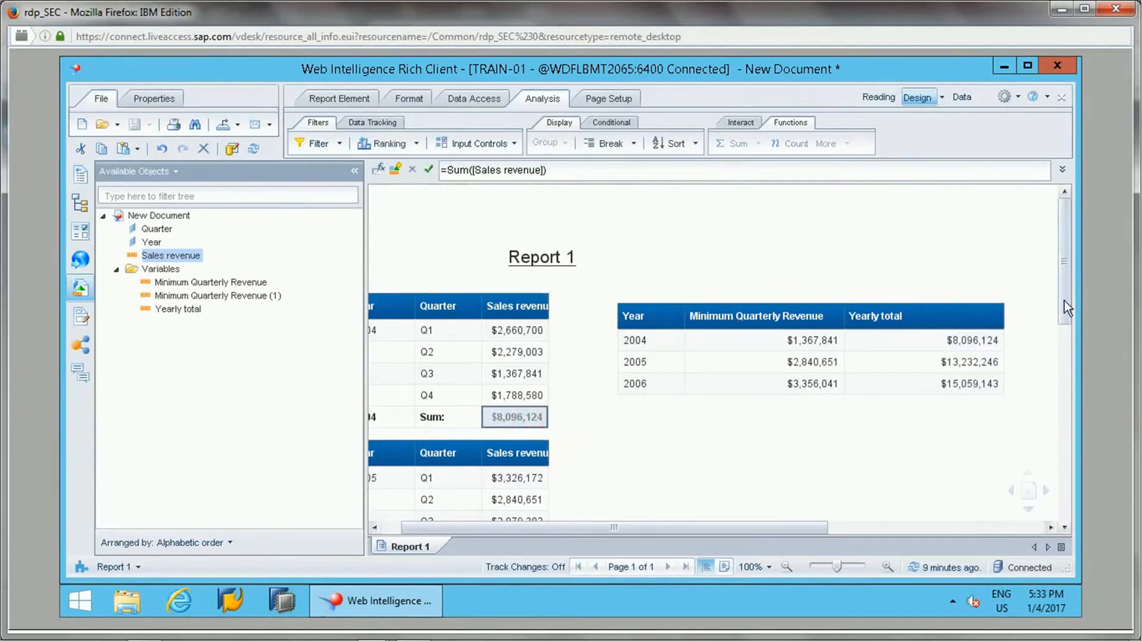
left_click_drag(1064, 306, 1064, 318)
left_click(970, 297)
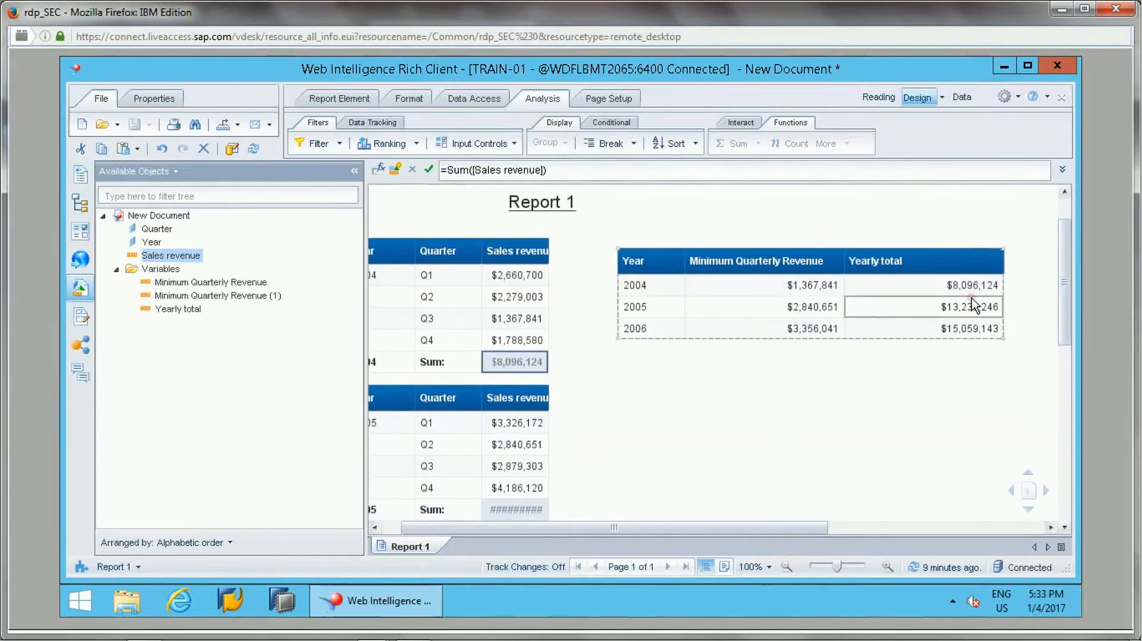
left_click(961, 330)
scroll(961, 331, "up", 2)
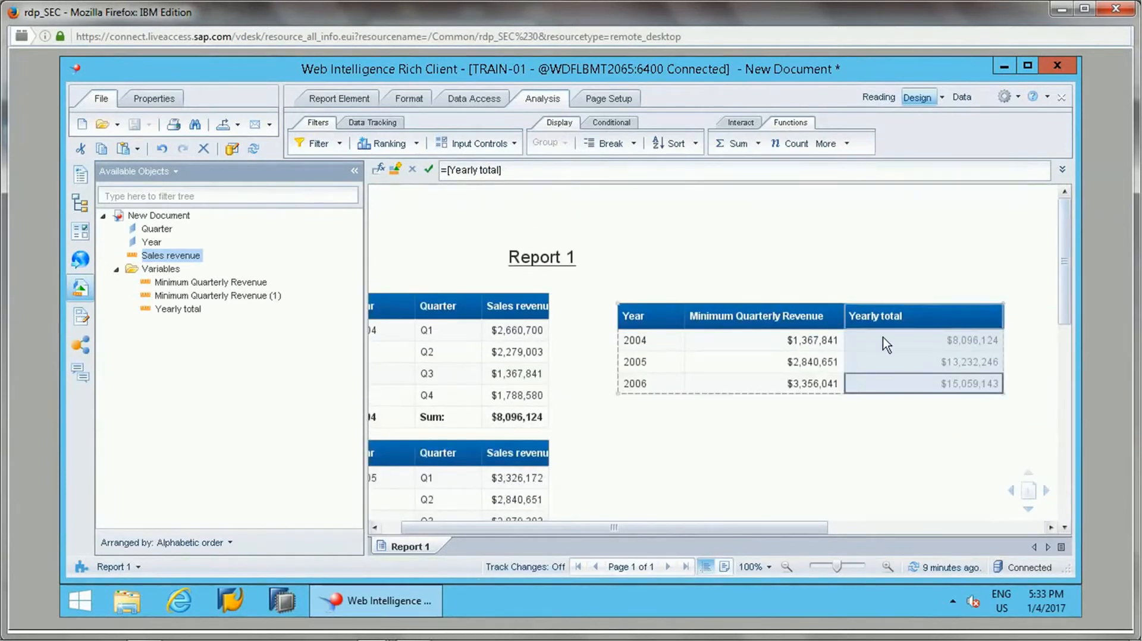
Step: Examine the Quarter reference in the Yearly total variable's formula, leave it without saving, and check the yearly table's Year column
double_click(170, 310)
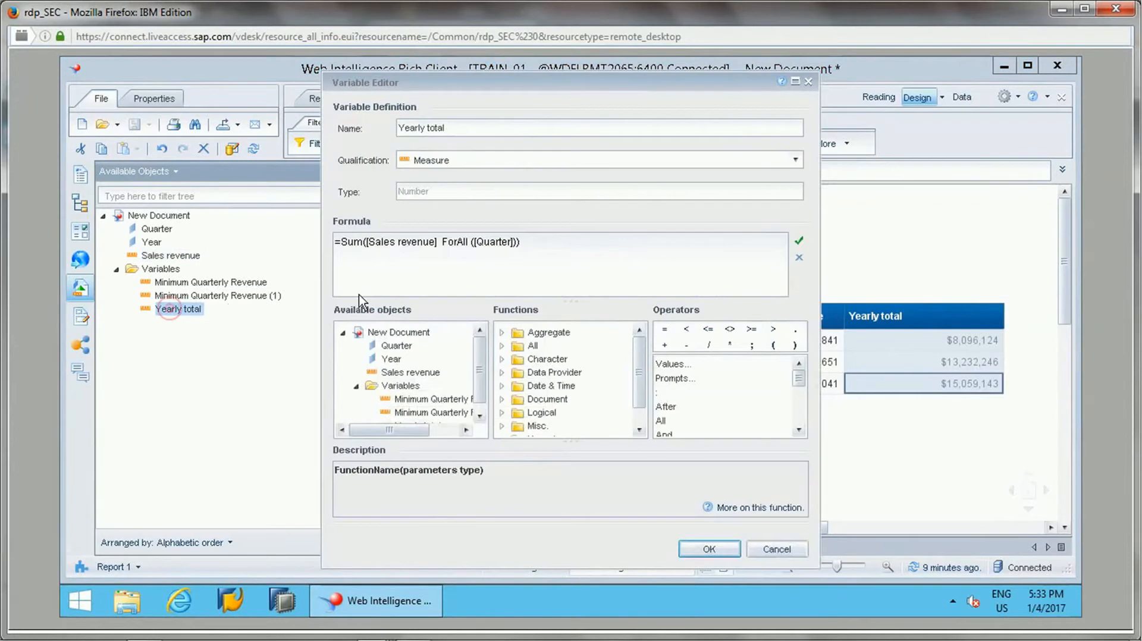
double_click(494, 242)
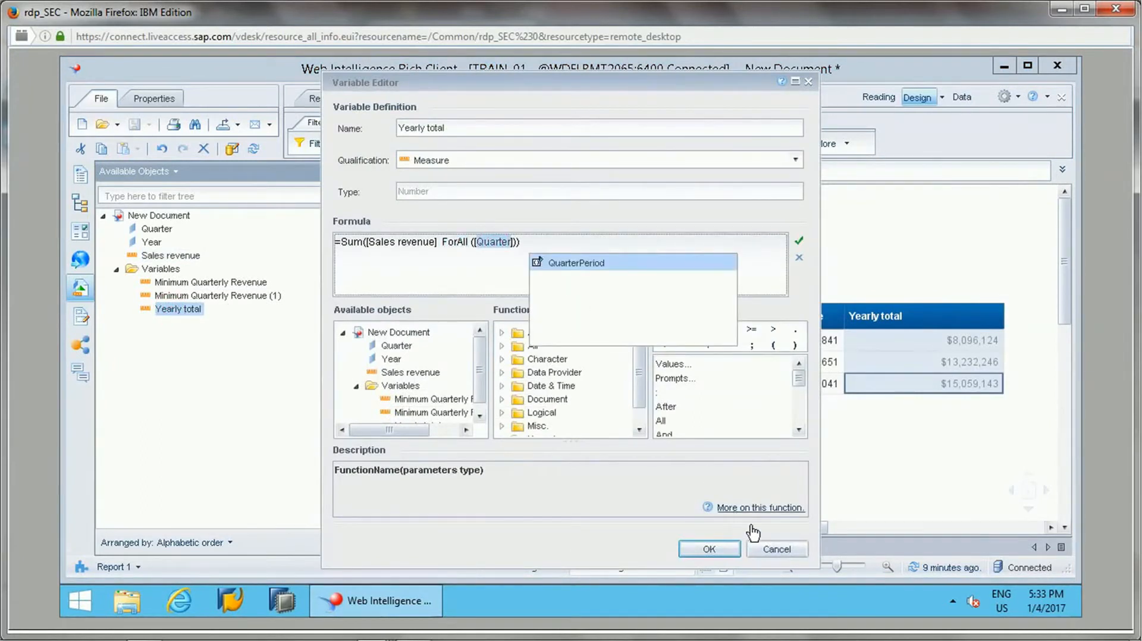
left_click(767, 546)
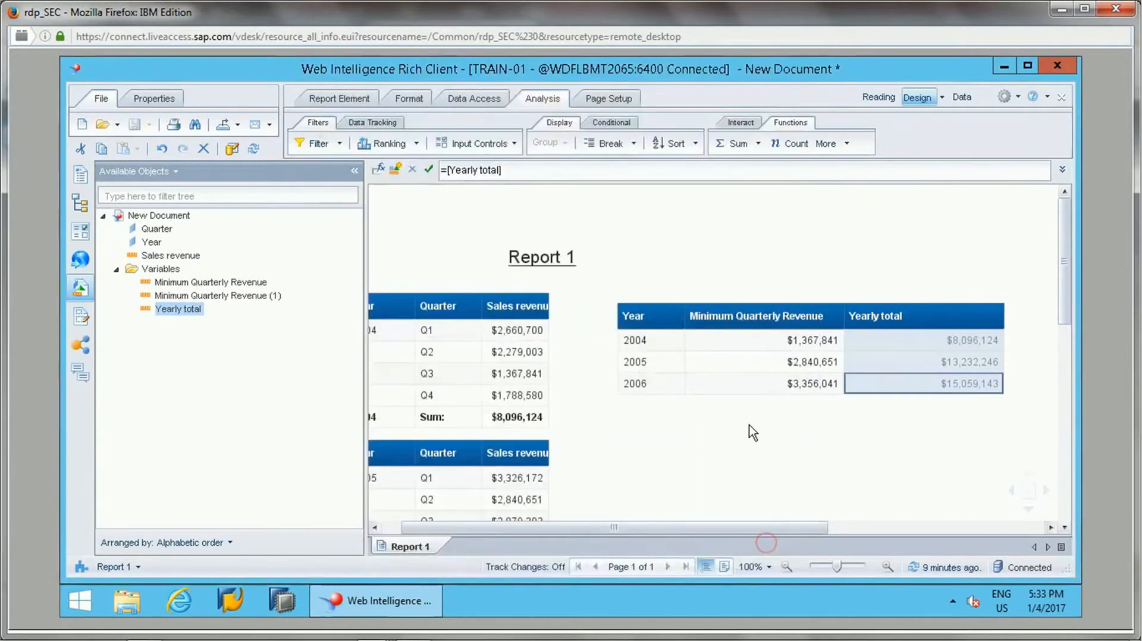
left_click(632, 344)
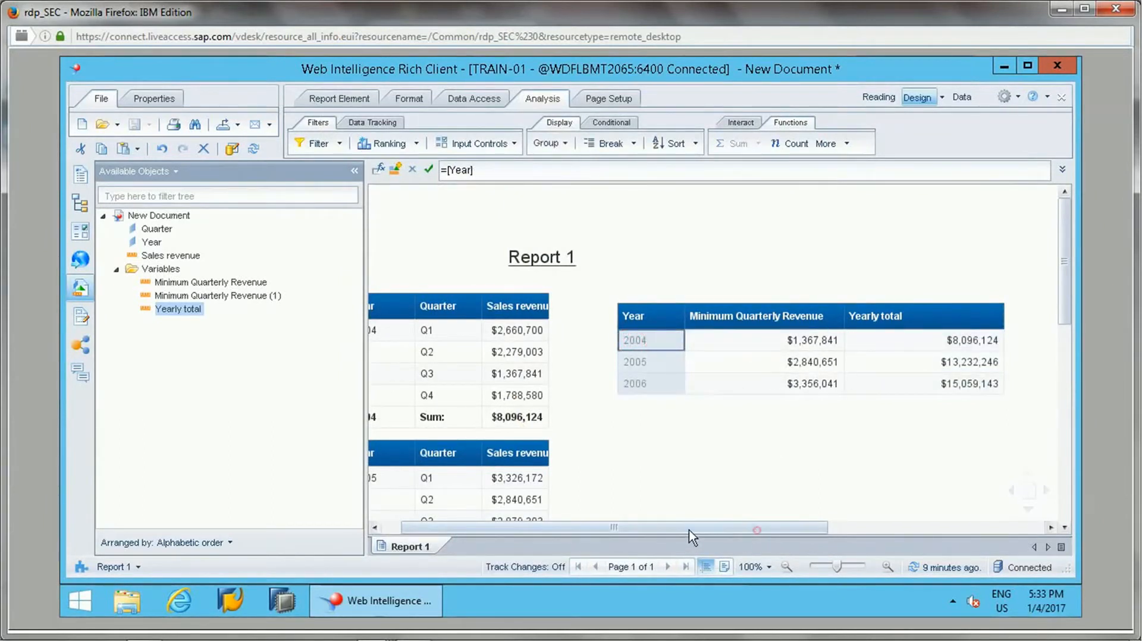
Step: Close the report document without saving its changes
left_click_drag(1065, 291, 1051, 247)
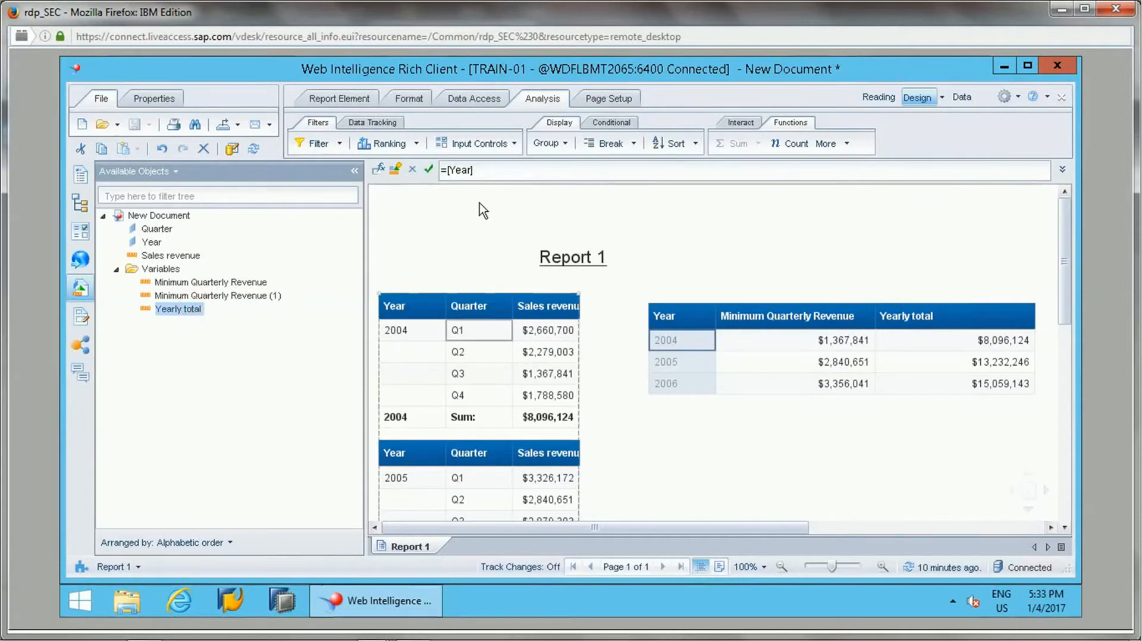
left_click(1060, 98)
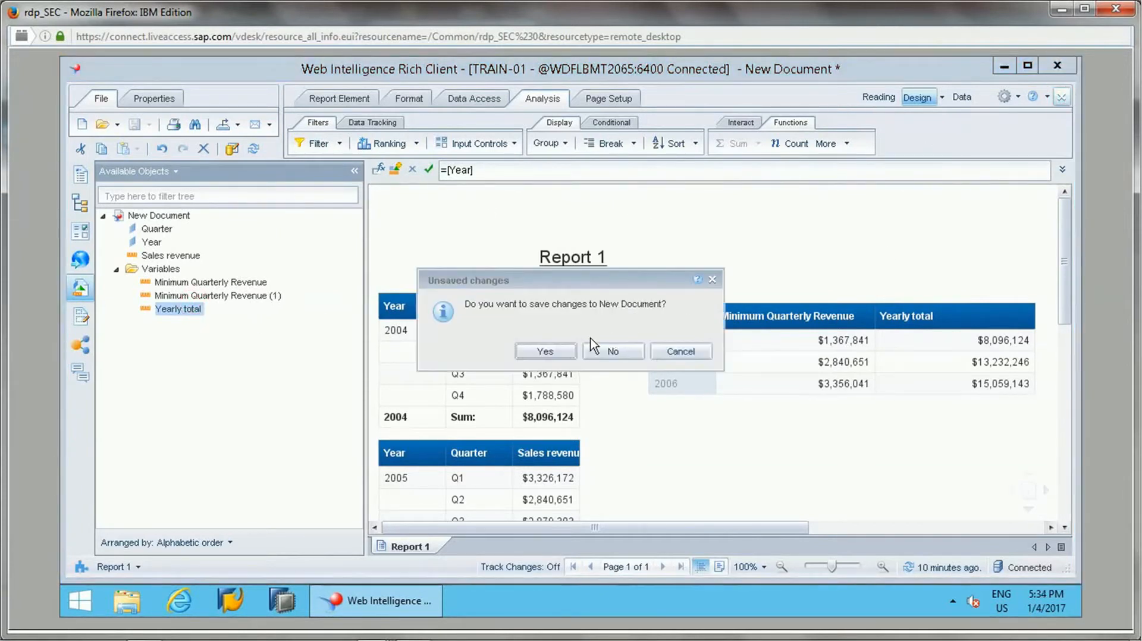
left_click(628, 351)
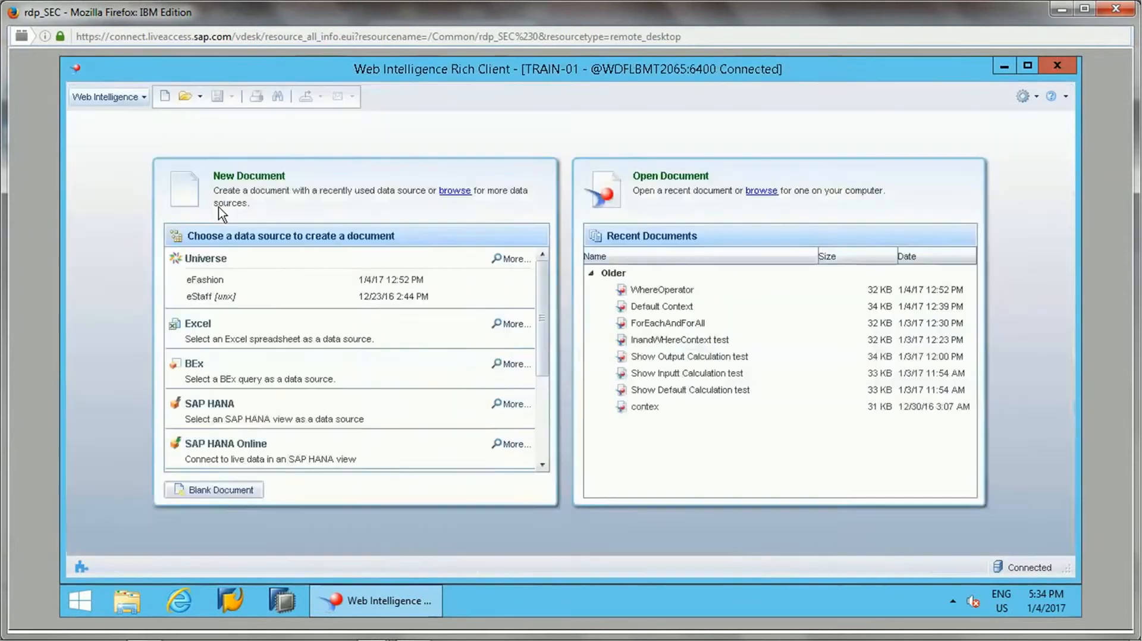
Step: Create a document from the eFashion universe with Store name and Sales revenue as result objects, and run the query
left_click(211, 281)
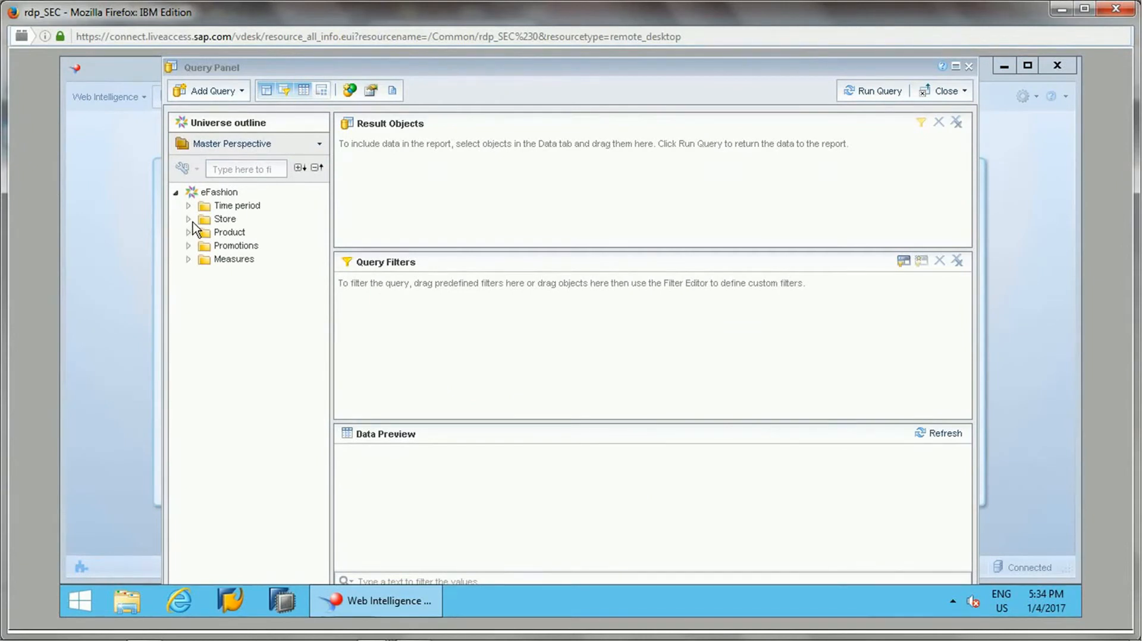
left_click(189, 219)
double_click(249, 259)
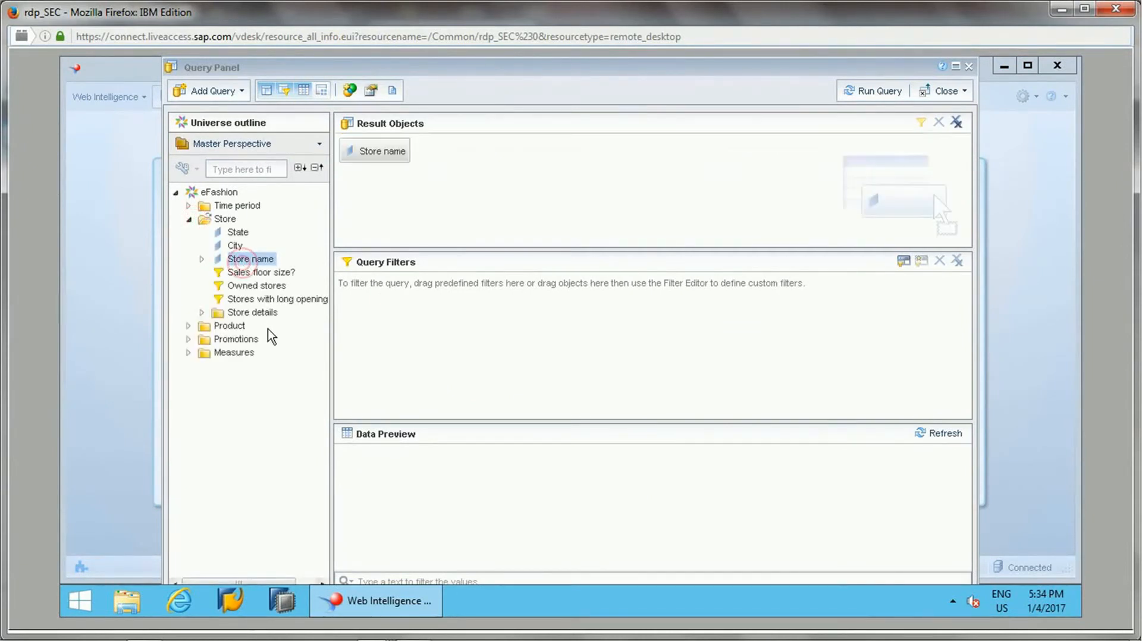
left_click(189, 352)
left_click(242, 366)
double_click(243, 366)
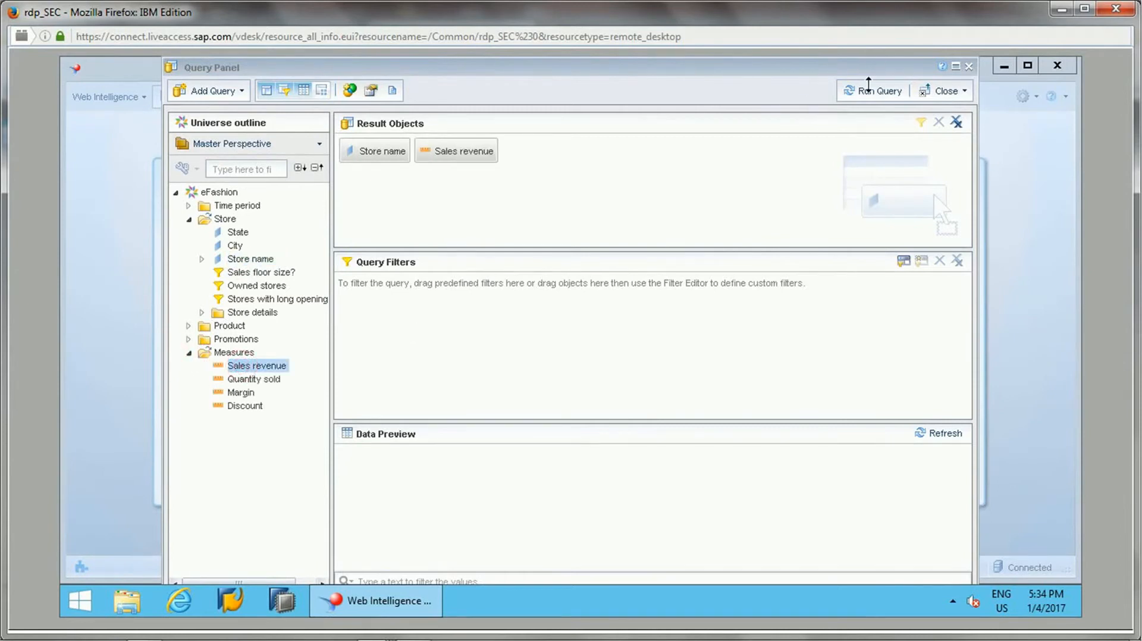
left_click(869, 90)
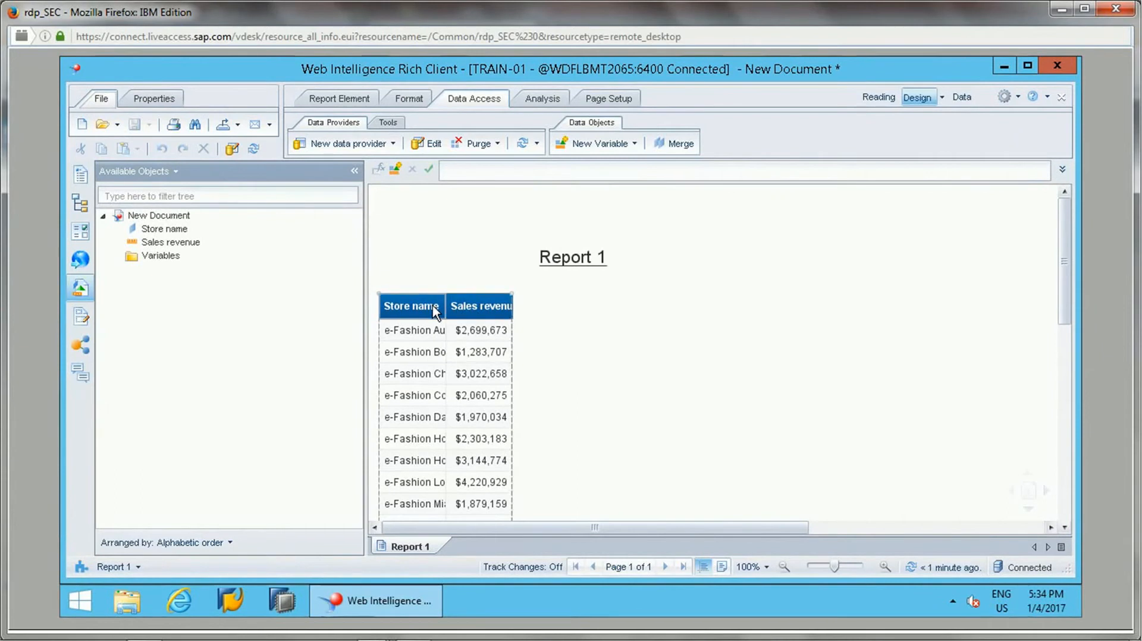
Step: Start a new variable named Average Sales Revenue and qualify it as a measure
left_click(474, 330)
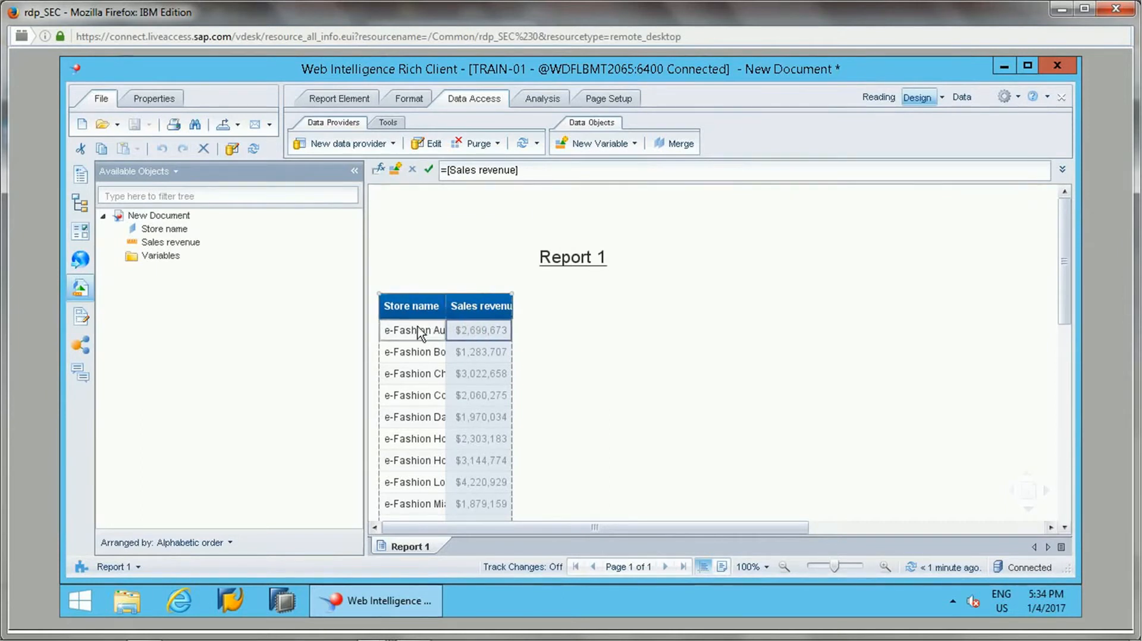
left_click(483, 333)
left_click(152, 257)
right_click(154, 261)
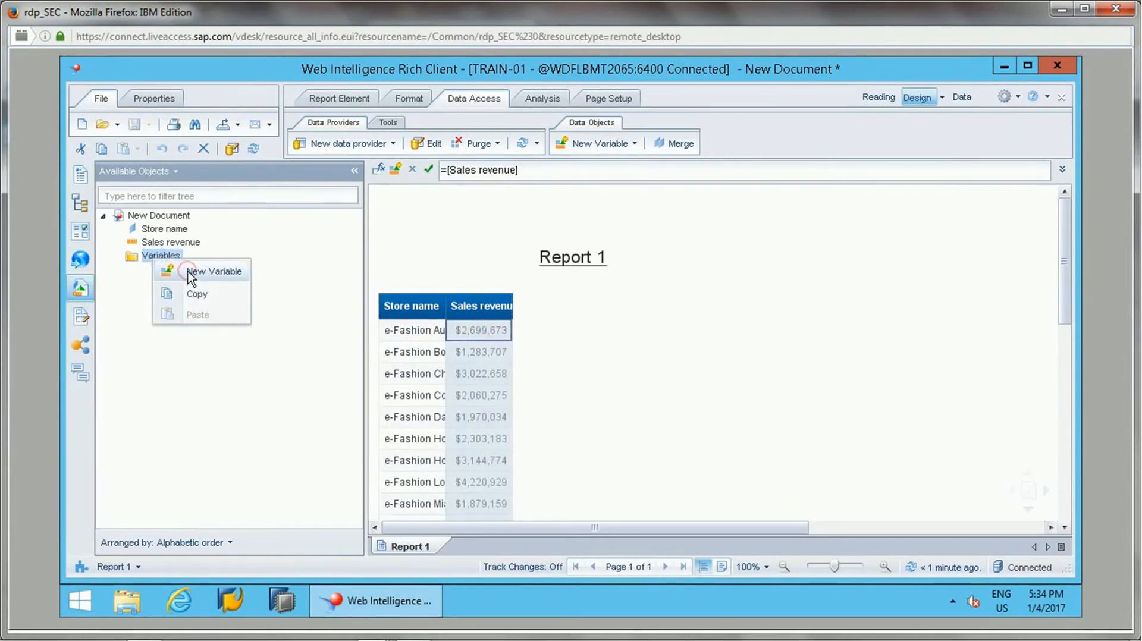
left_click(191, 273)
left_click(442, 127)
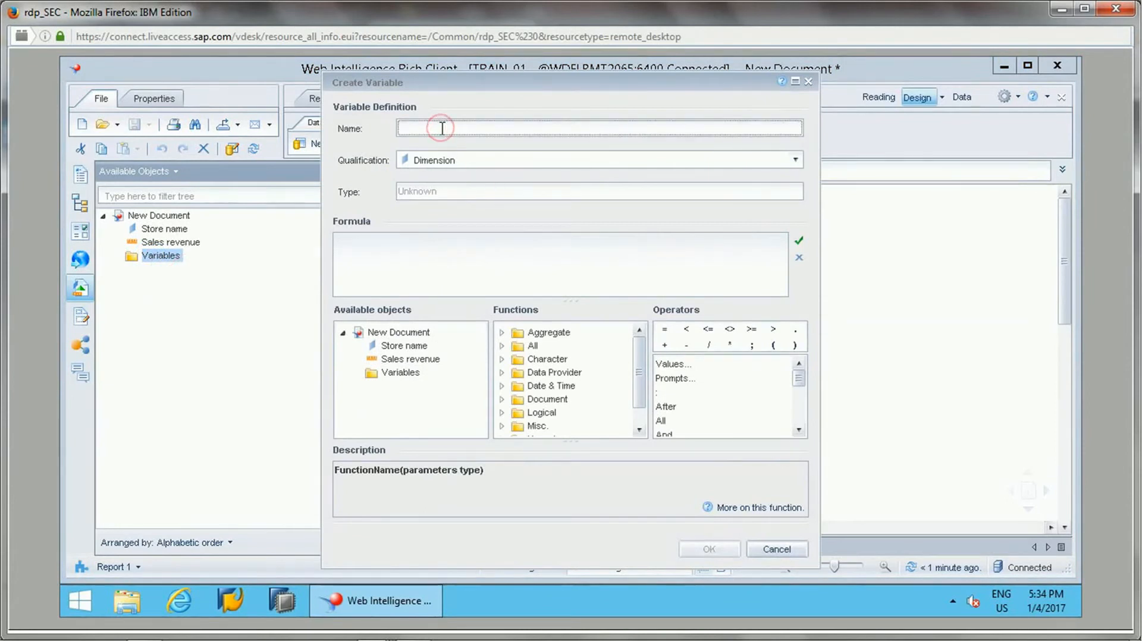
left_click_drag(638, 86, 665, 82)
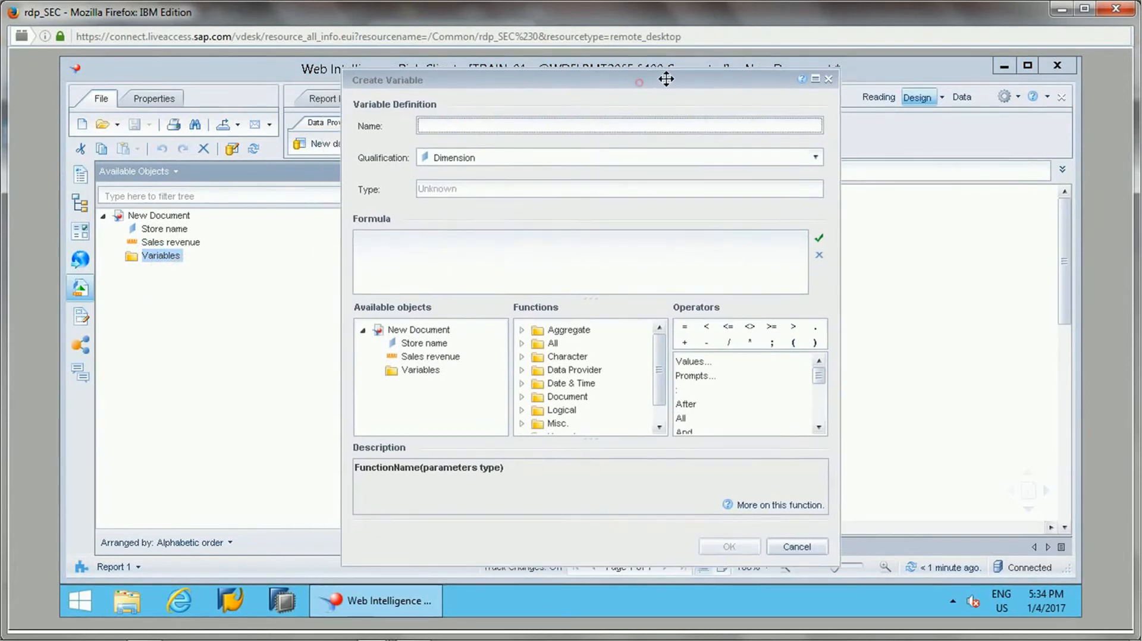
type("Average")
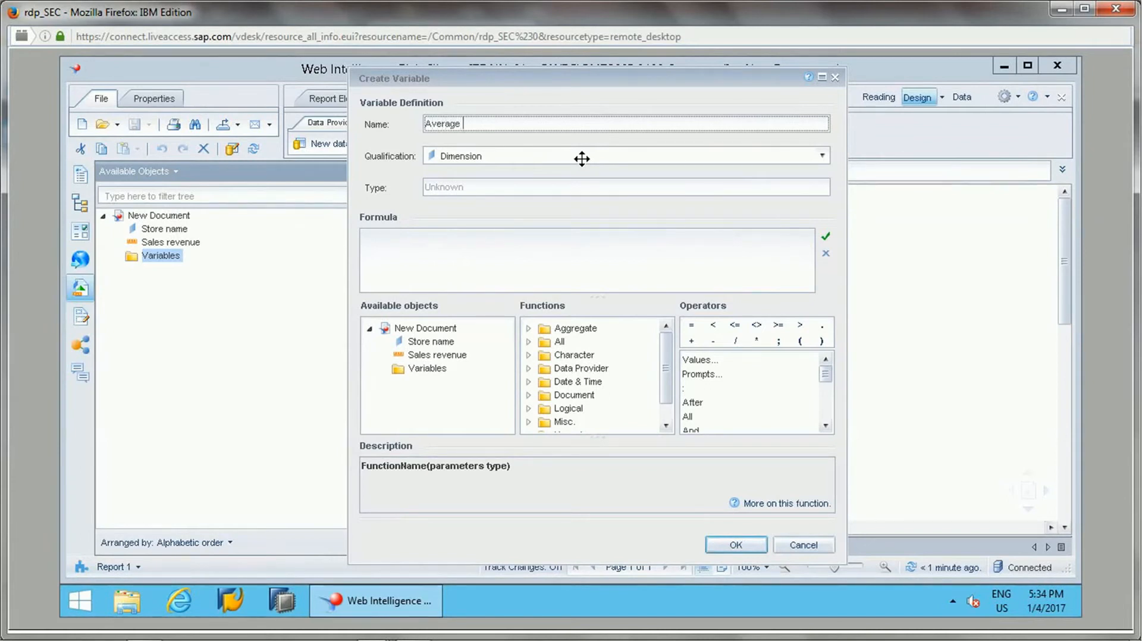
type(" Sales Revenue")
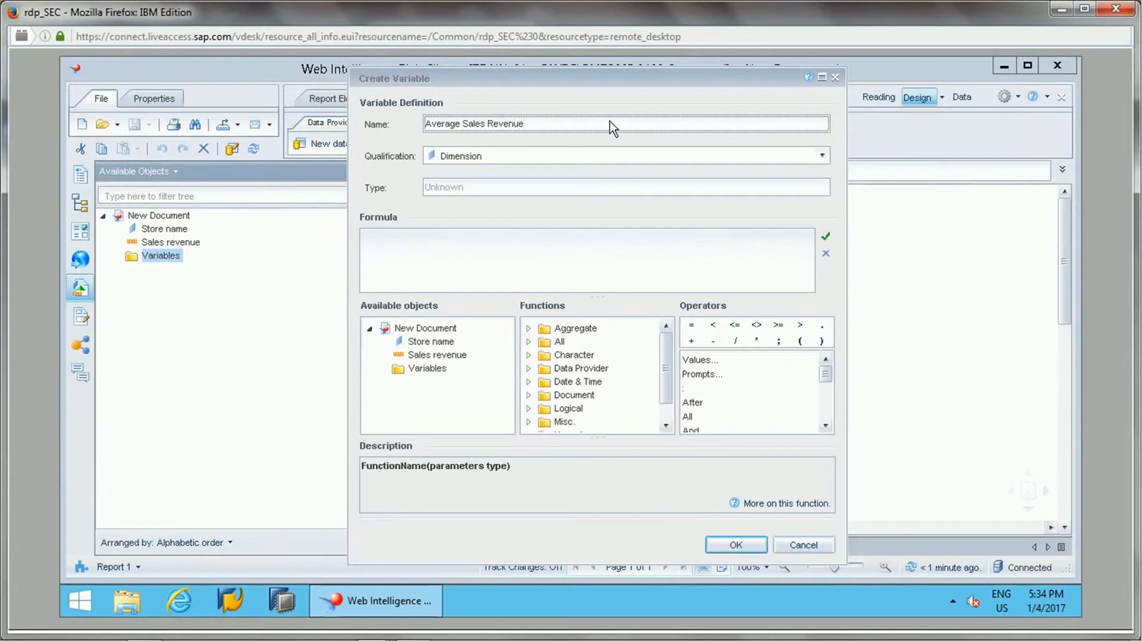
left_click(606, 157)
left_click(513, 190)
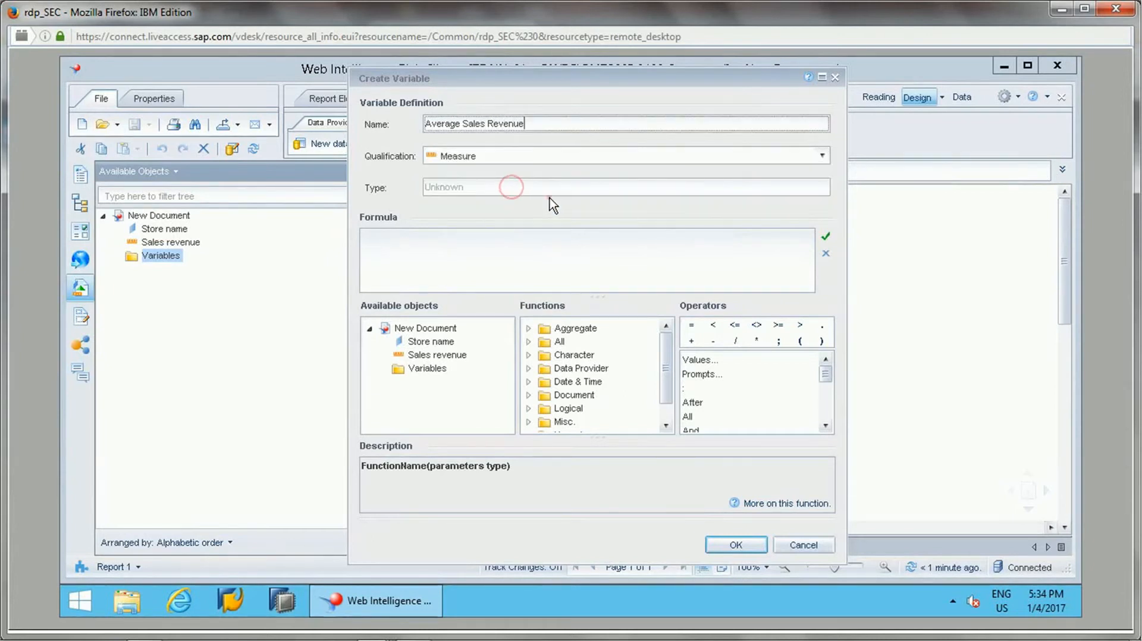
Step: Define the variable's formula as =Average([Sales revenue] ForEach ([Store name])) and validate it
left_click(502, 261)
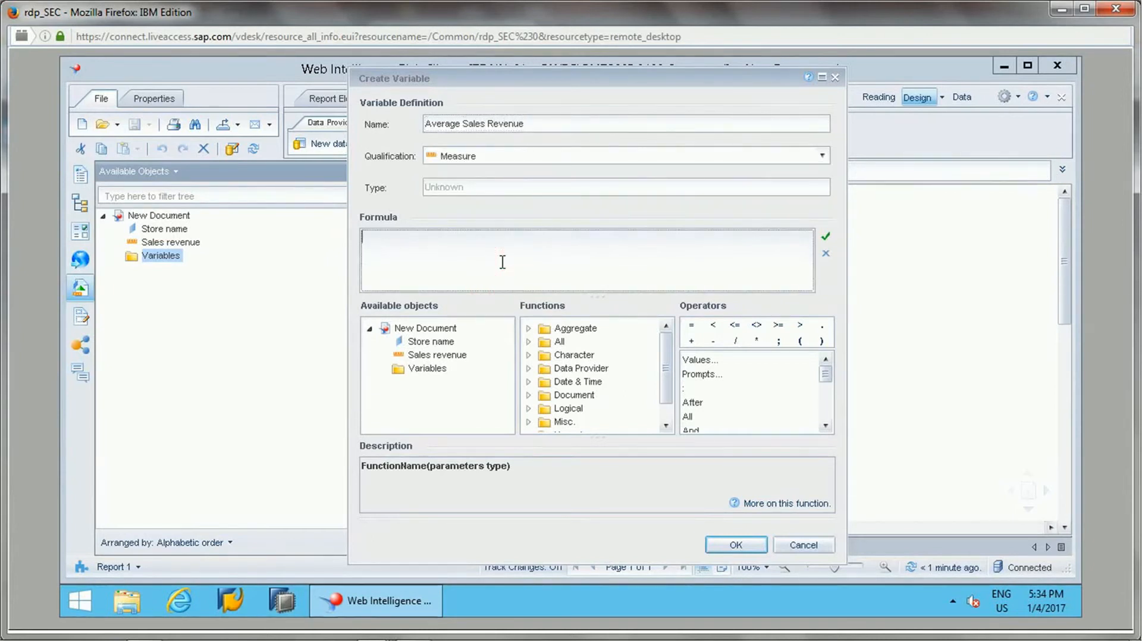
left_click(528, 341)
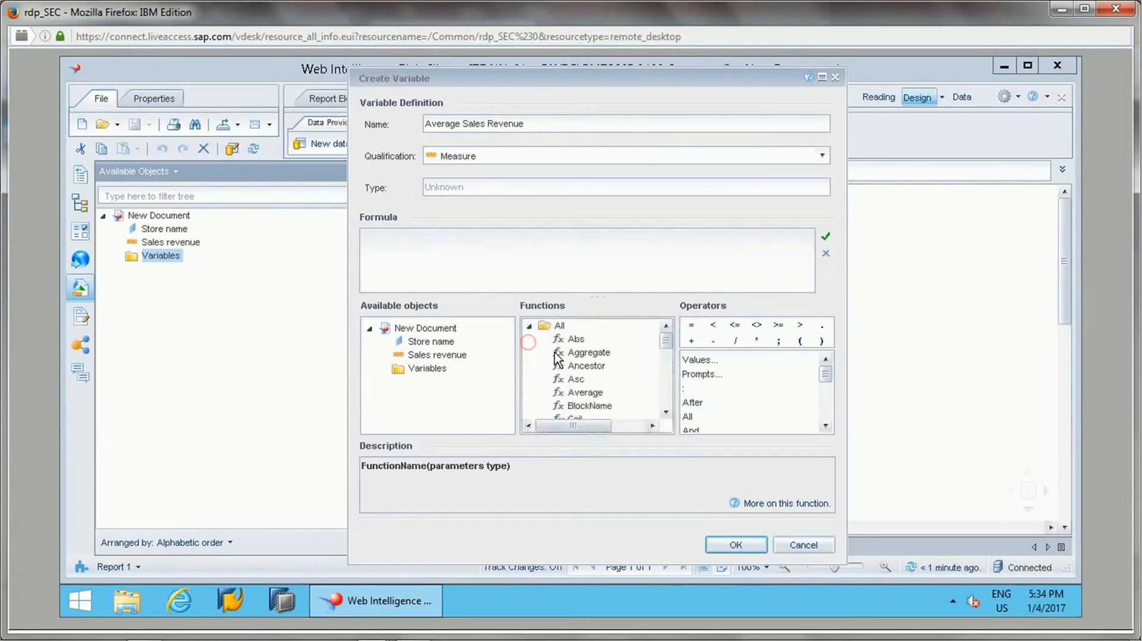
key("a")
left_click(571, 366)
left_click_drag(576, 392, 498, 276)
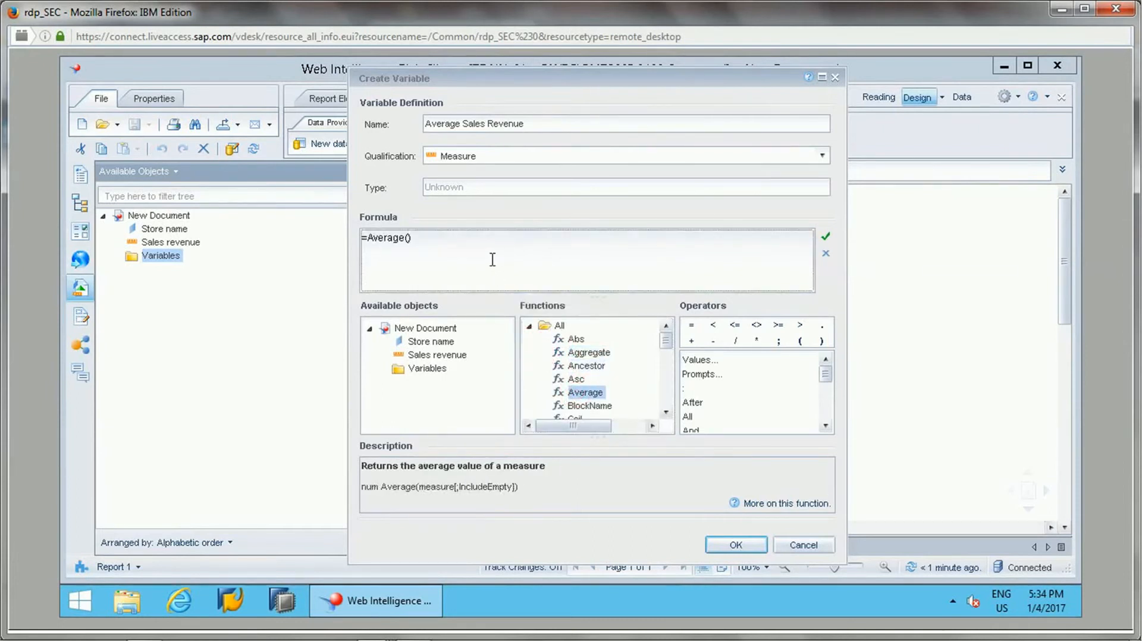
double_click(426, 355)
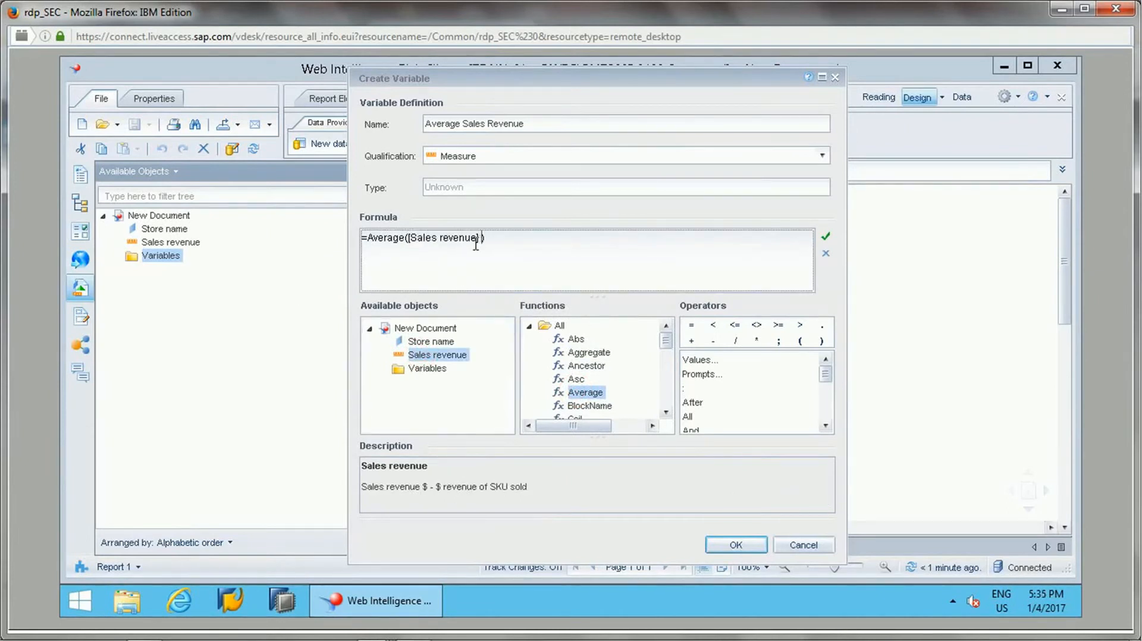
type("ForEac")
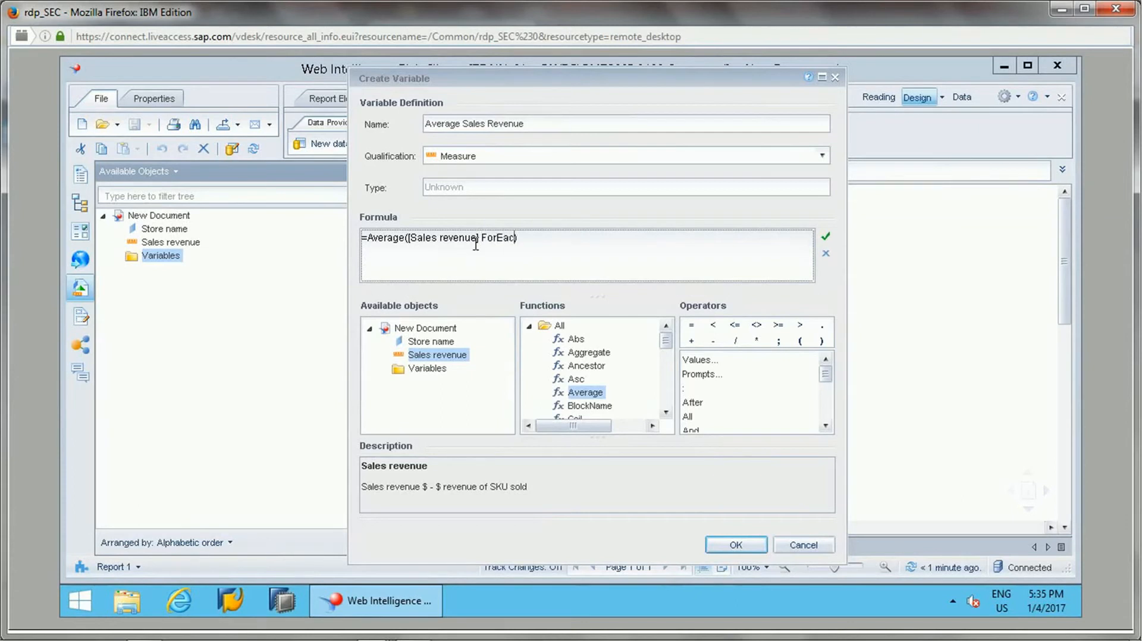
type("h (")
double_click(433, 342)
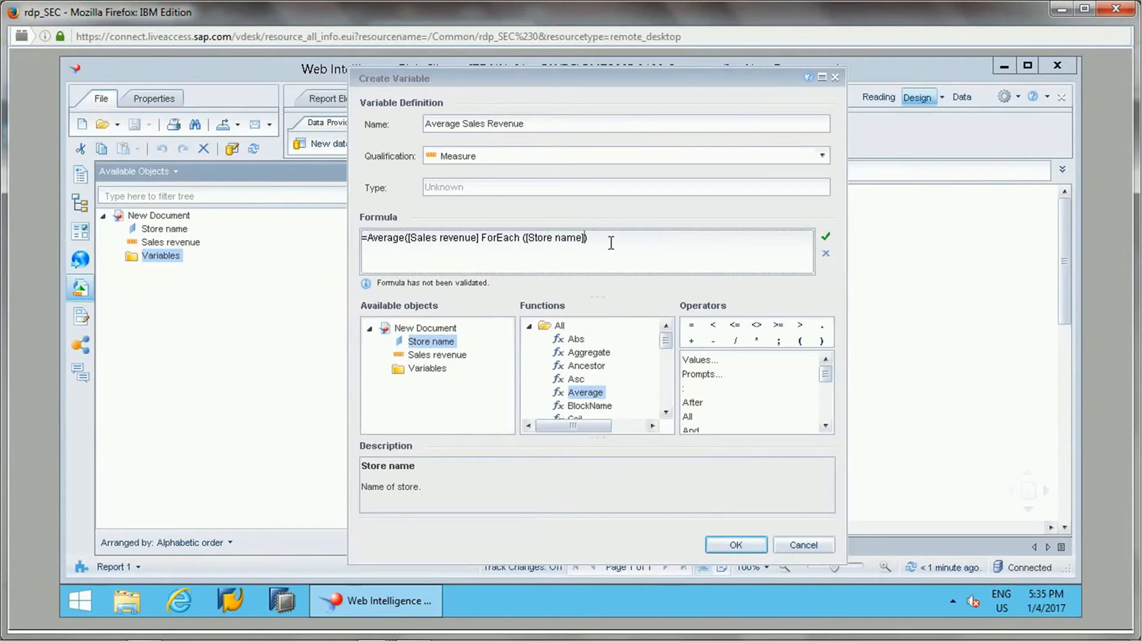
type(")")
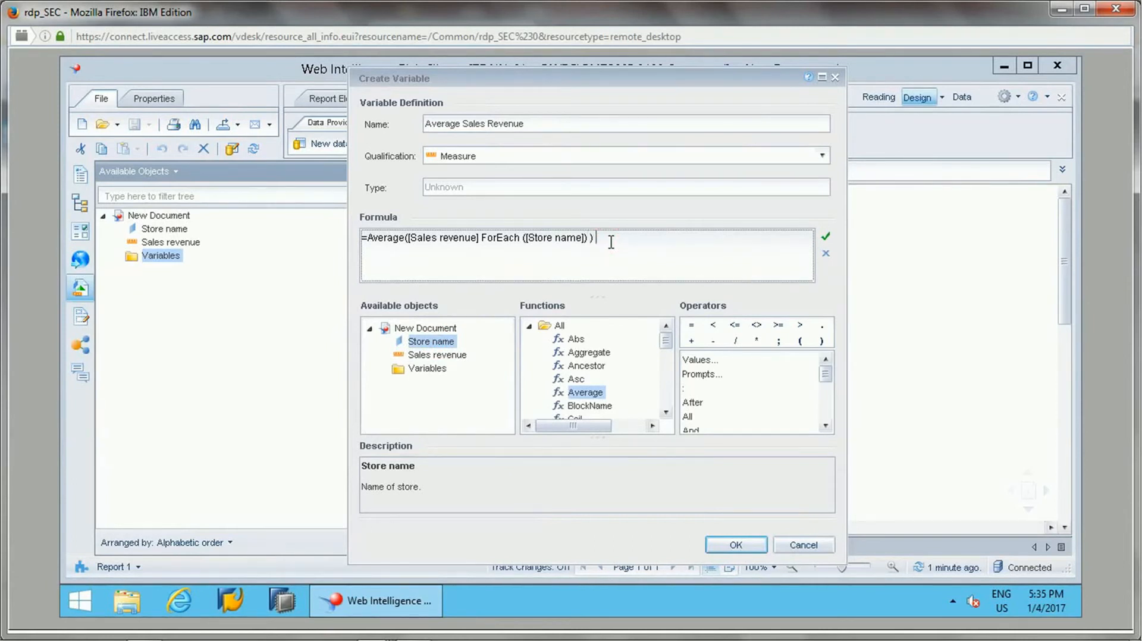
left_click(825, 238)
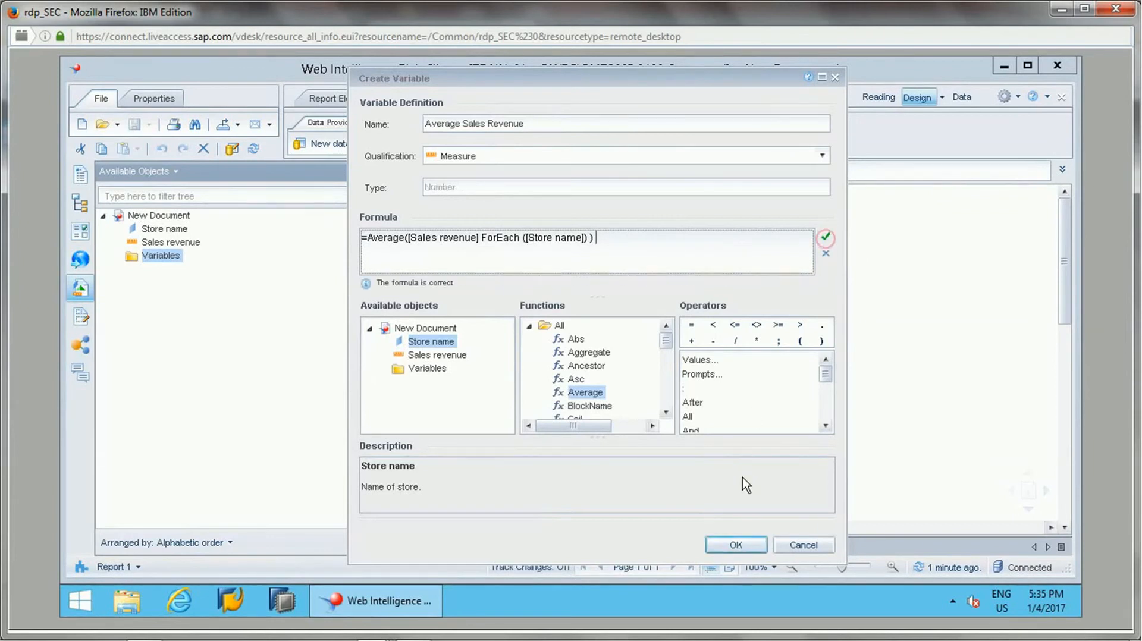
Step: Save the new variable and add Average Sales Revenue to the table as a column after Sales revenue
left_click(736, 545)
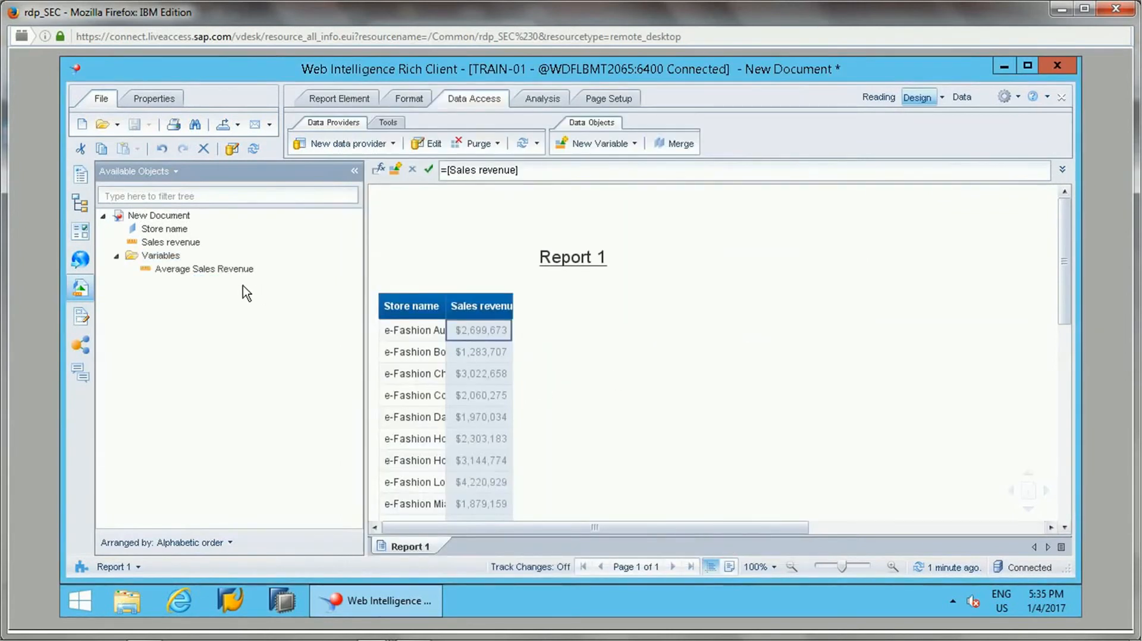
left_click_drag(217, 271, 511, 313)
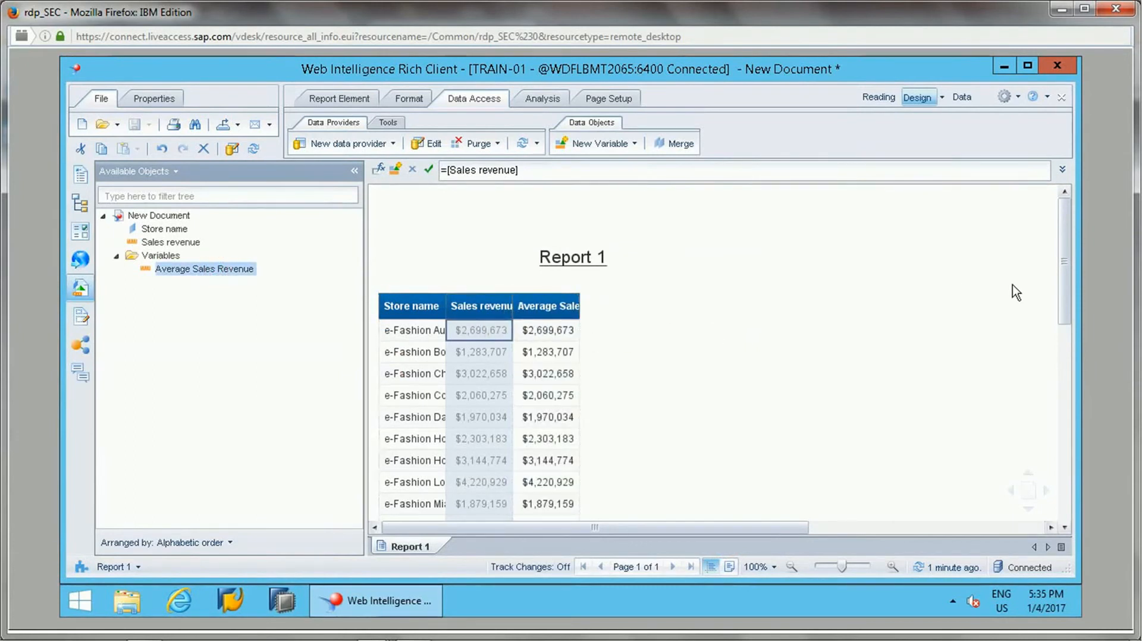
left_click_drag(1061, 265, 1062, 311)
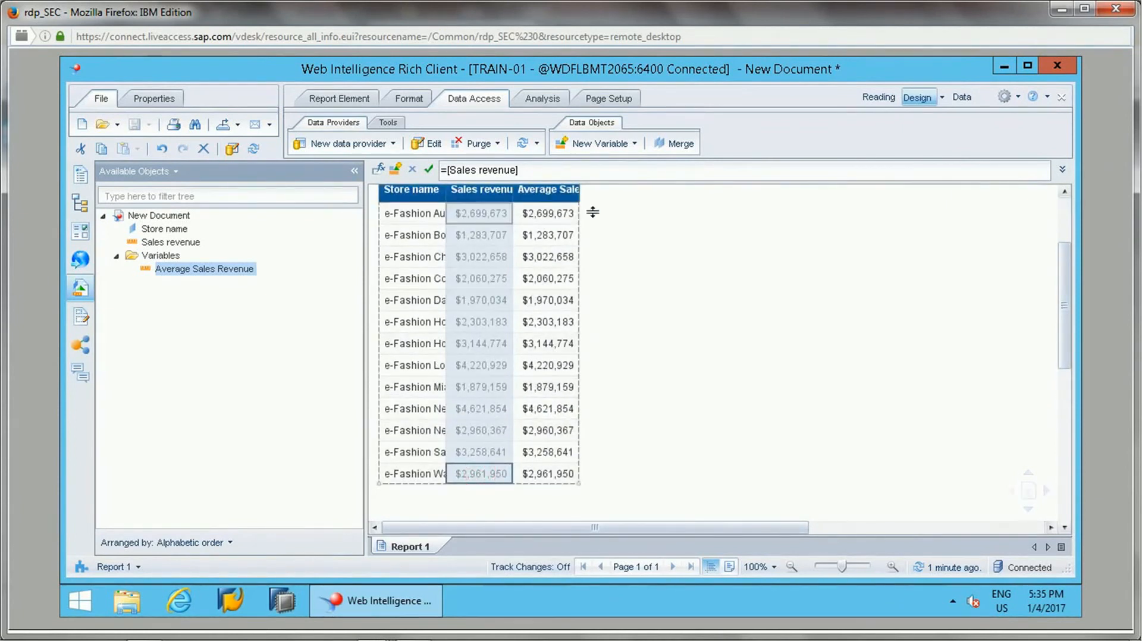
Step: Add Sum and Average calculations below the Sales revenue column and check the Average cell's formula
left_click(525, 100)
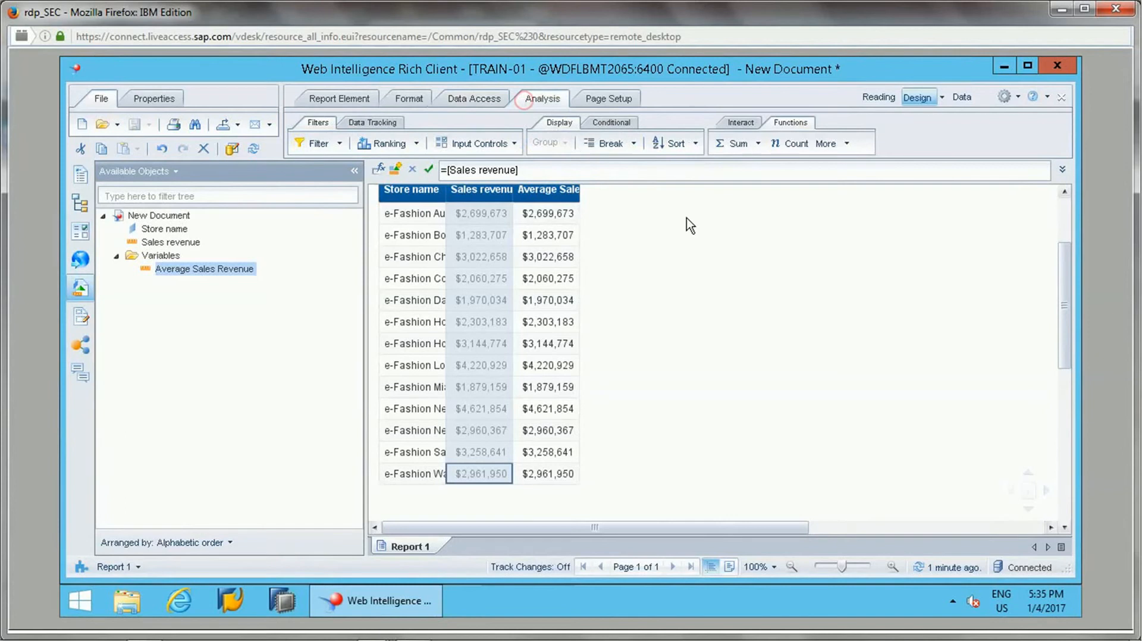
left_click(757, 144)
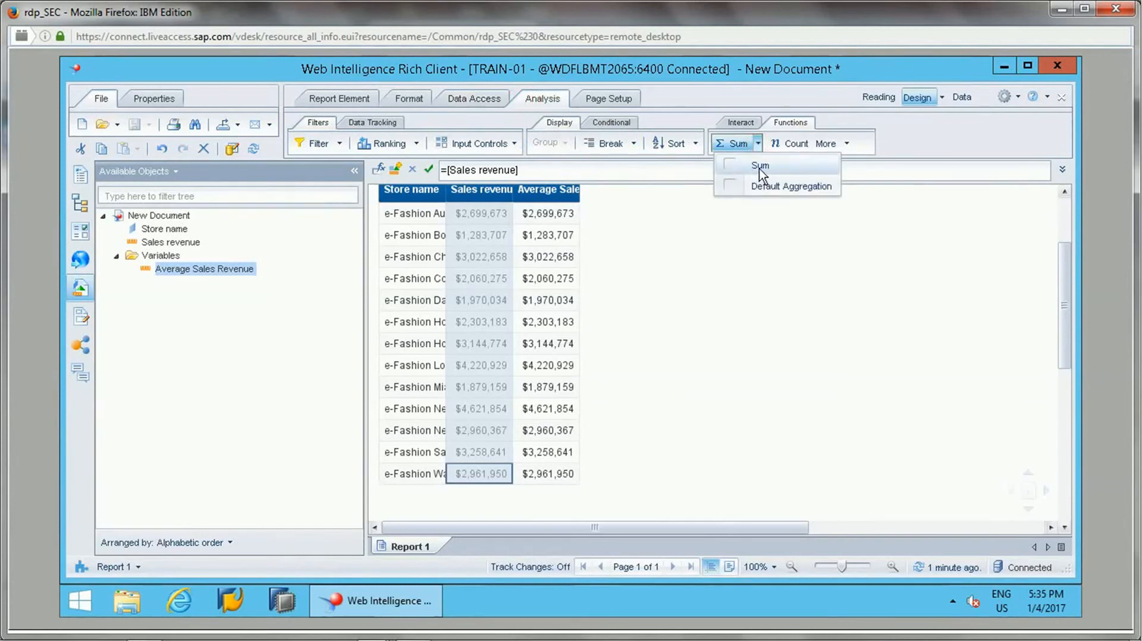
left_click(759, 168)
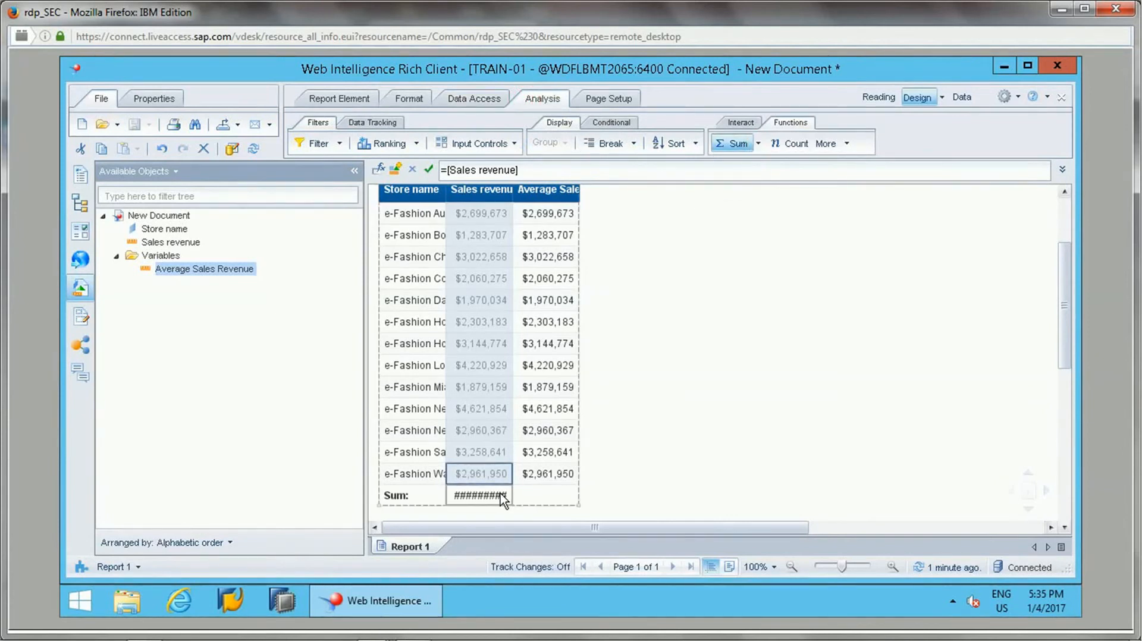
left_click(830, 145)
left_click(863, 168)
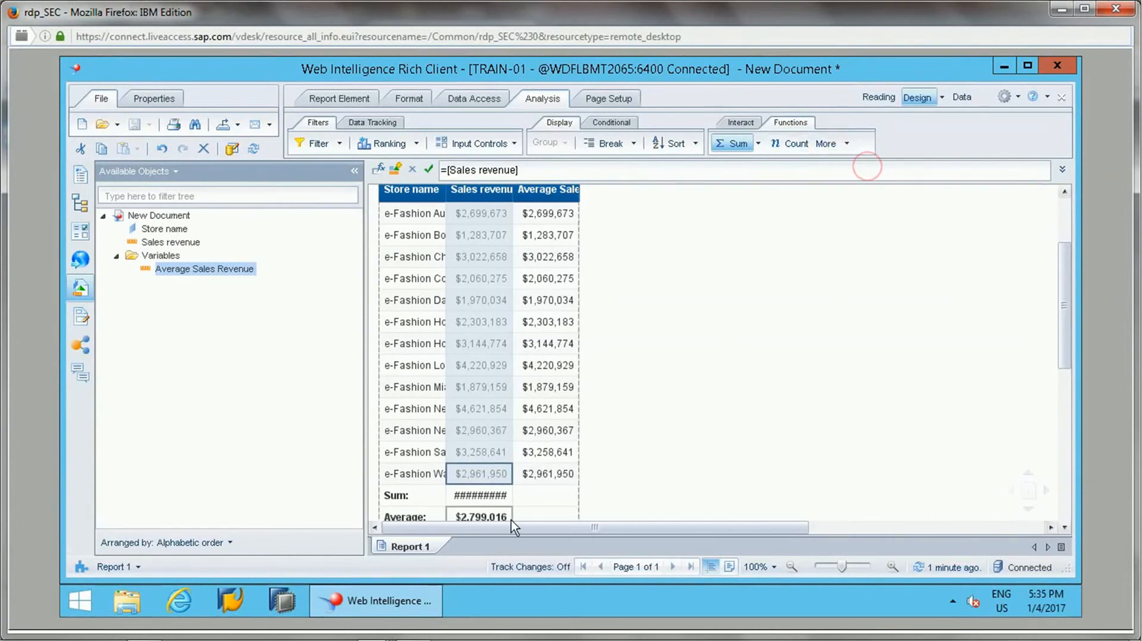
left_click_drag(1064, 343, 1068, 353)
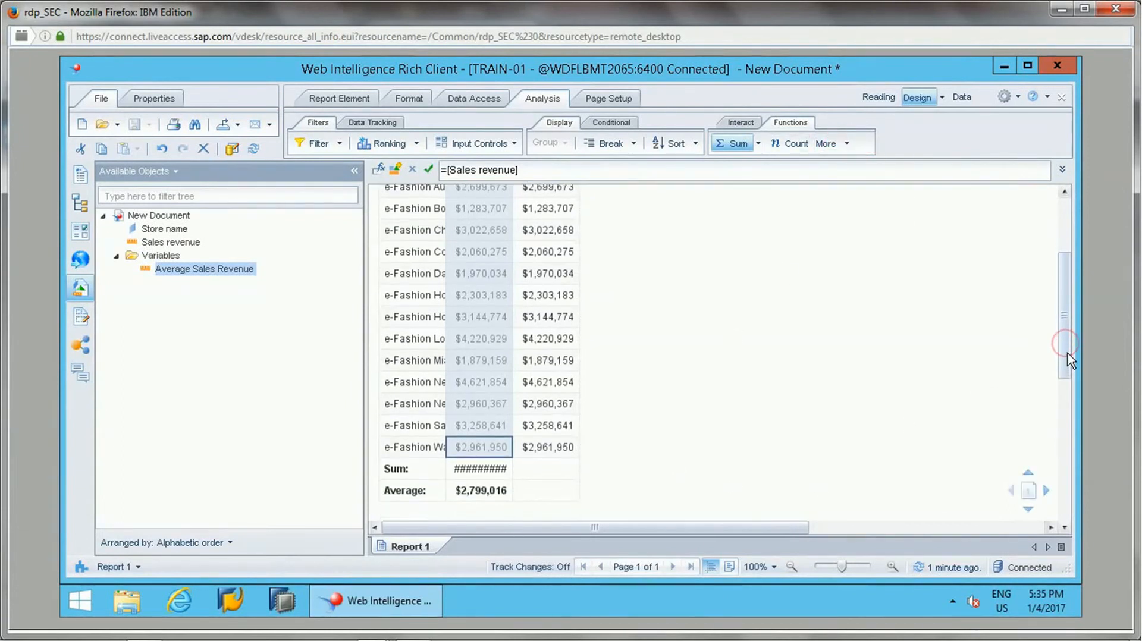
left_click(483, 495)
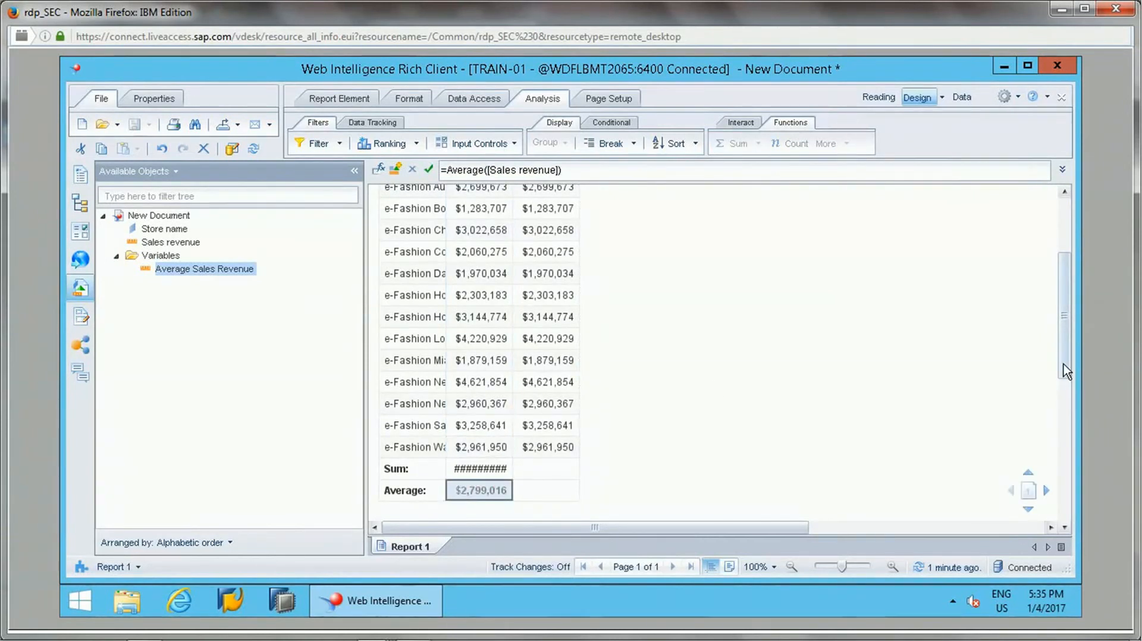
Step: Widen the Store name column so that more of each store name fits
left_click_drag(1064, 363, 1063, 309)
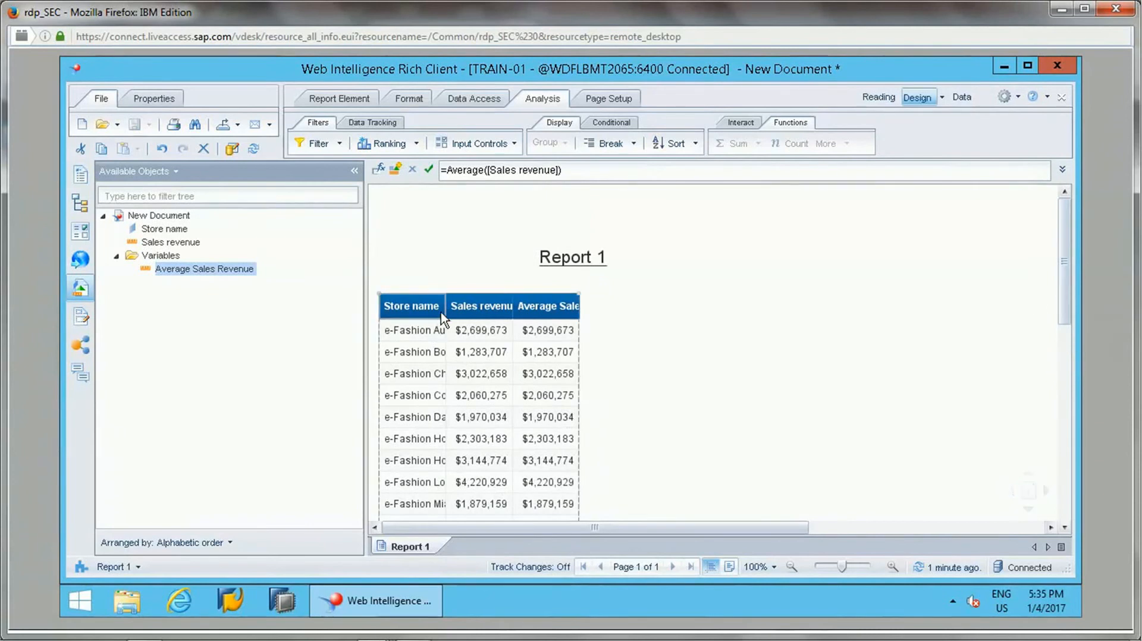
left_click(441, 308)
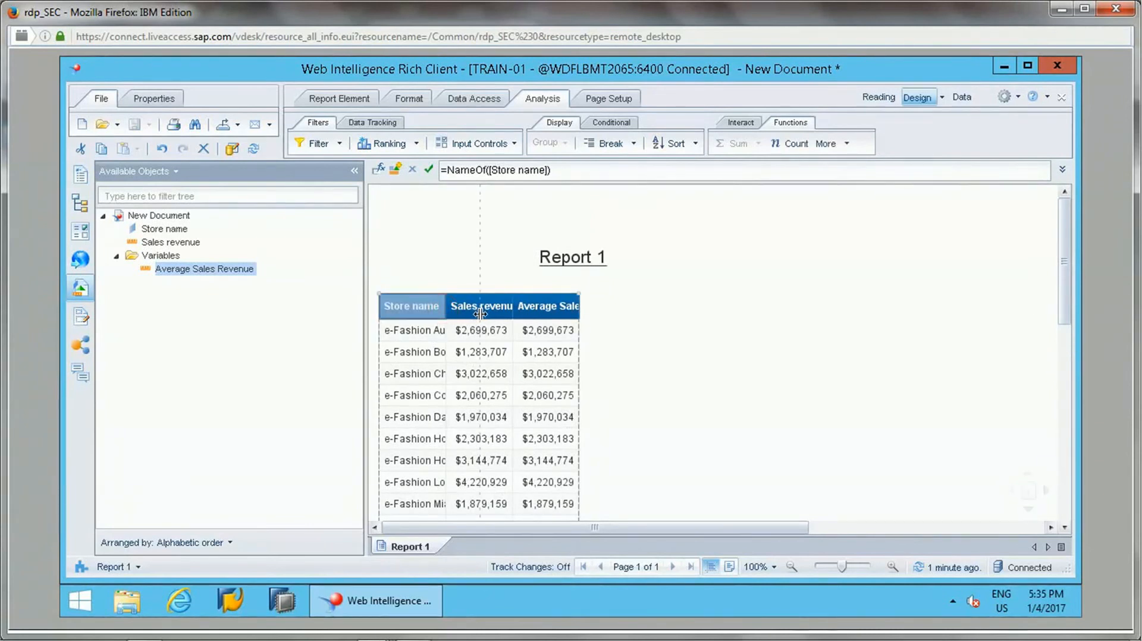
left_click_drag(507, 312, 507, 312)
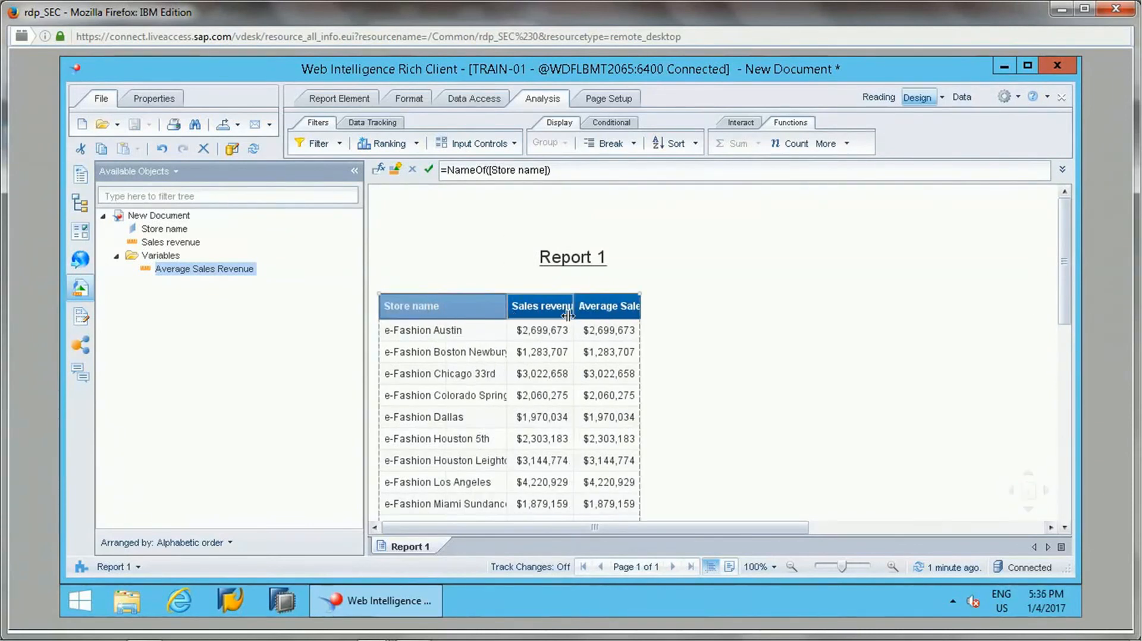
Step: Compare the Average Sales Revenue column with the Sales revenue column for the individual stores
left_click(601, 322)
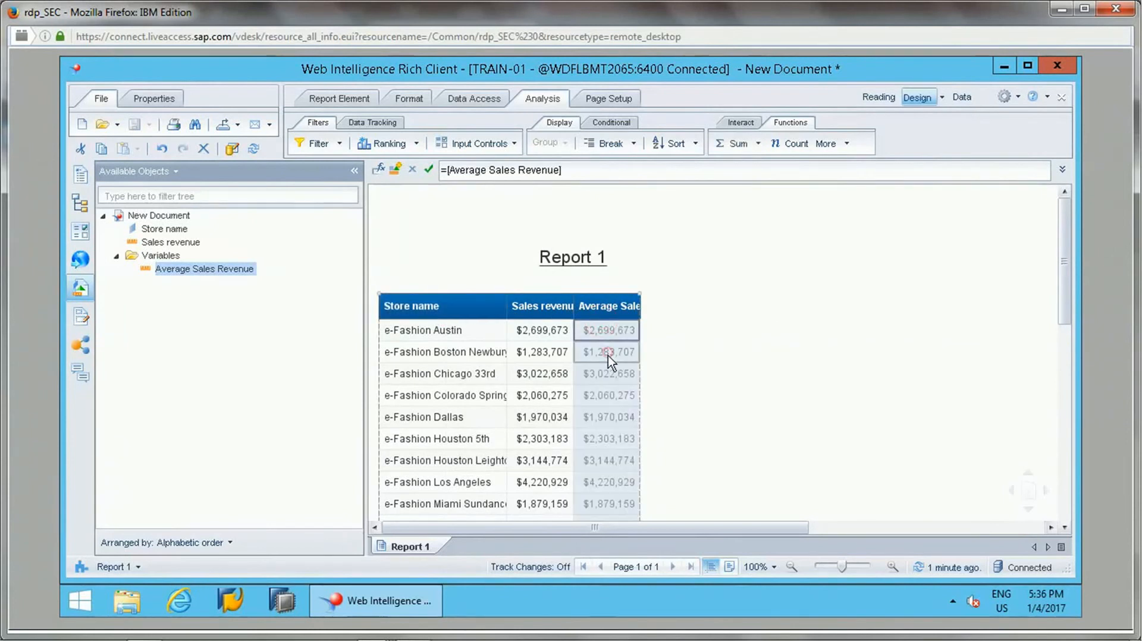
left_click(541, 353)
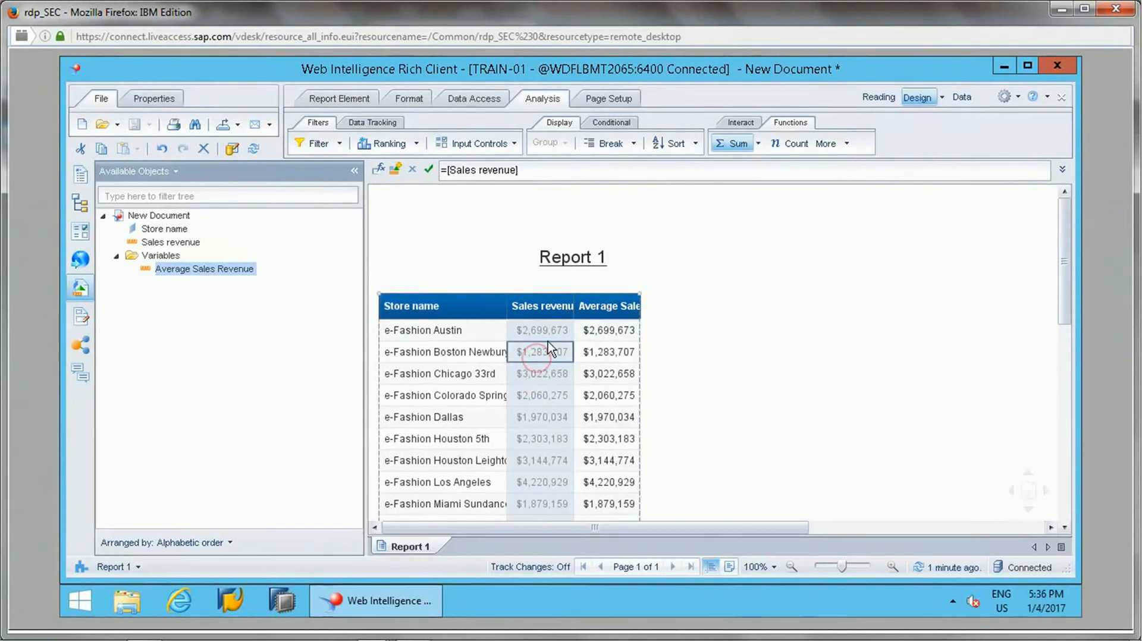
left_click(593, 337)
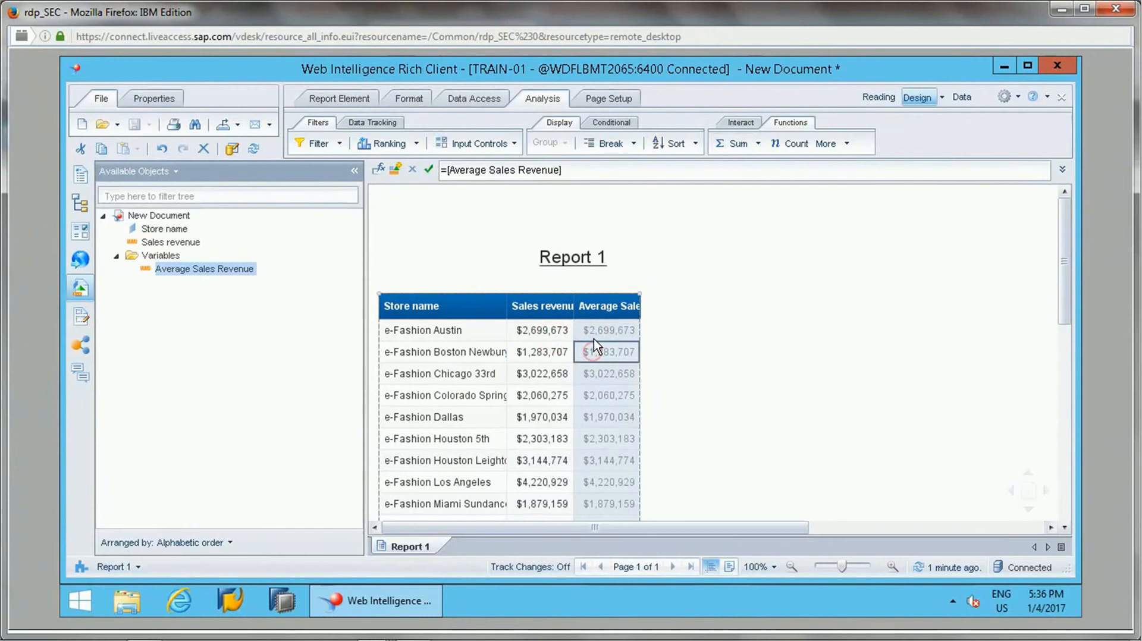
Step: Append In Block to the Average Sales Revenue variable's formula, validate the formula and save the modified variable
right_click(195, 263)
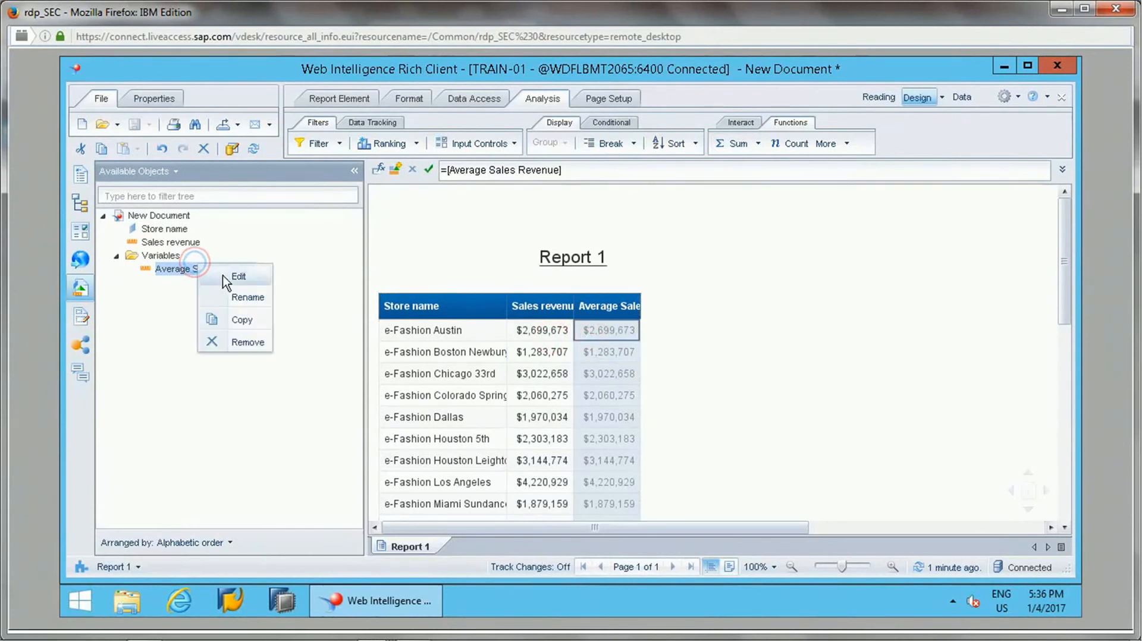
left_click(236, 277)
left_click(573, 240)
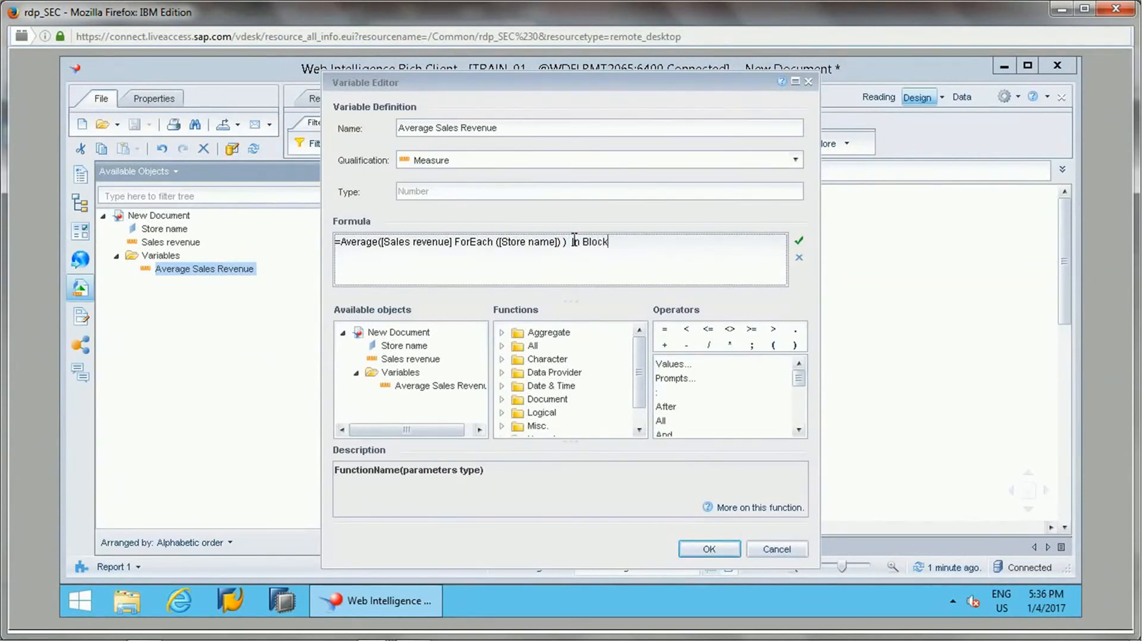
key("ctrl+space")
left_click(799, 241)
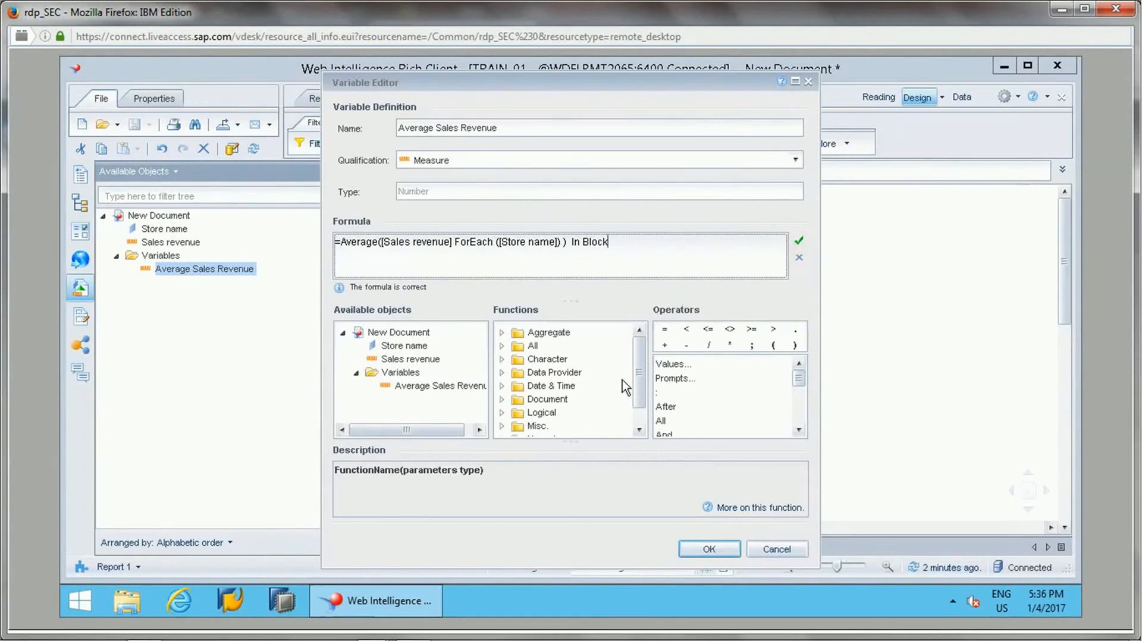
left_click(695, 544)
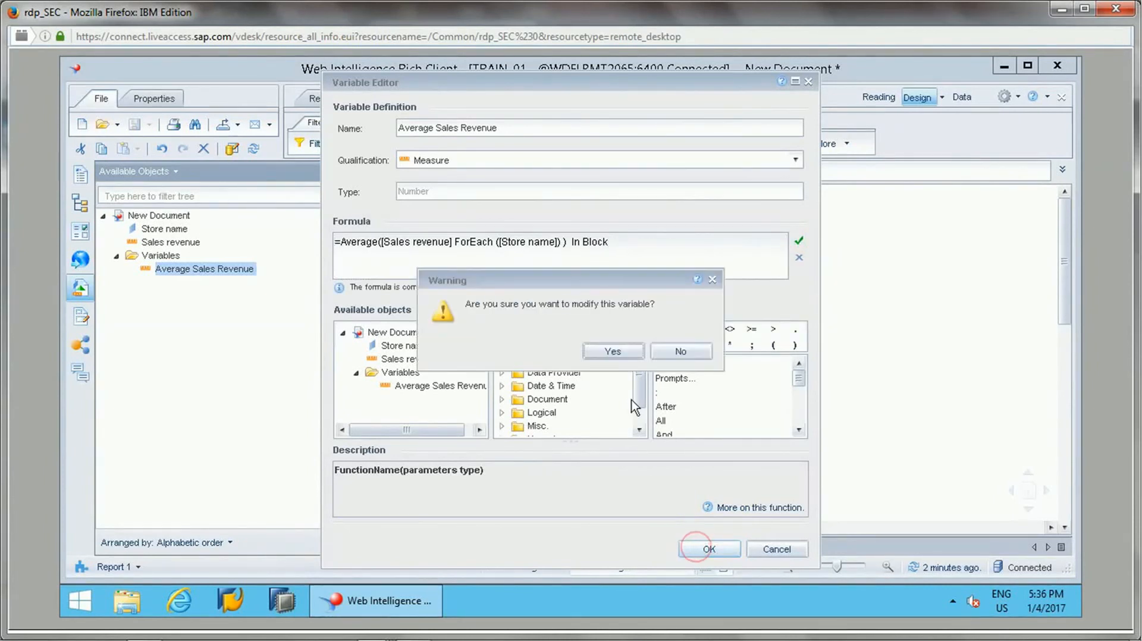
left_click(612, 351)
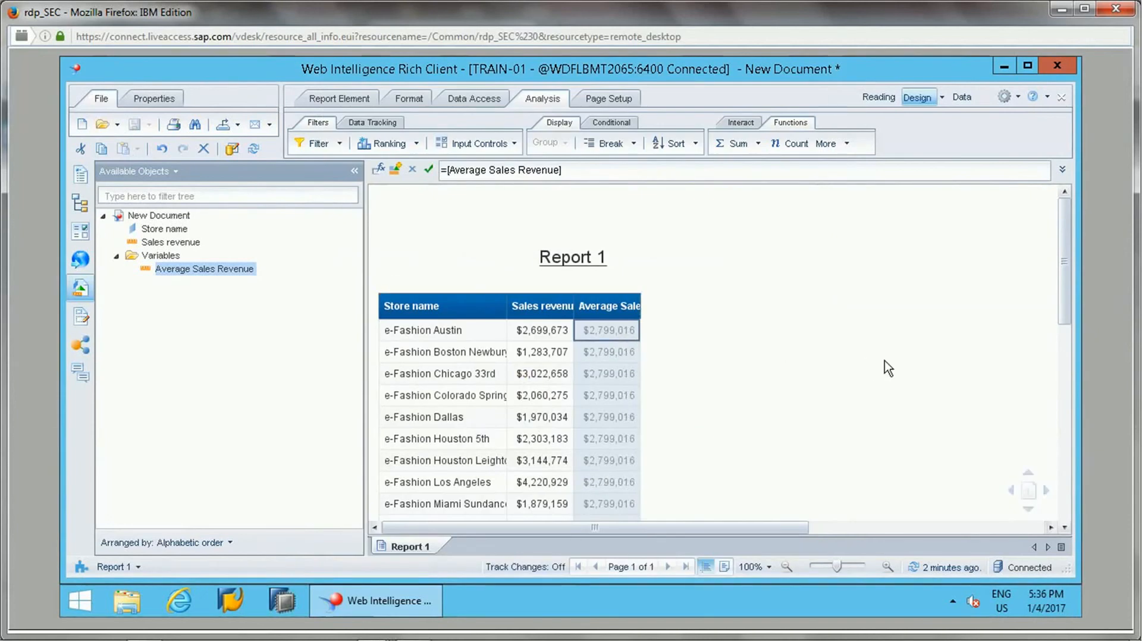
Step: Check the recalculated Average Sales Revenue values for every store down to the Sum row
left_click_drag(1064, 284, 1065, 324)
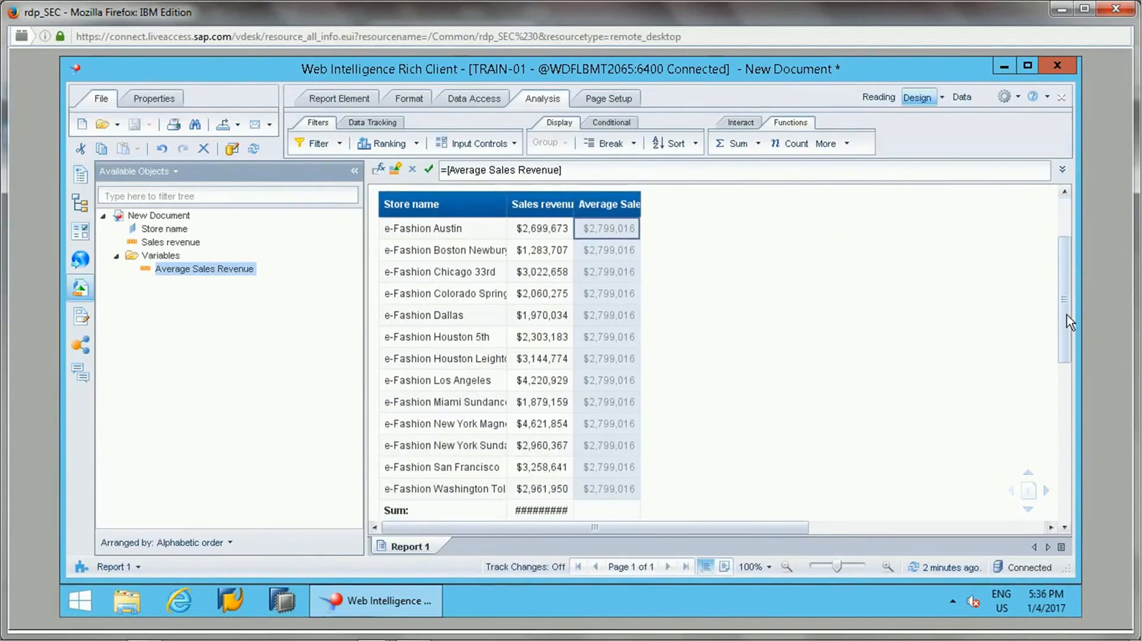
left_click(430, 250)
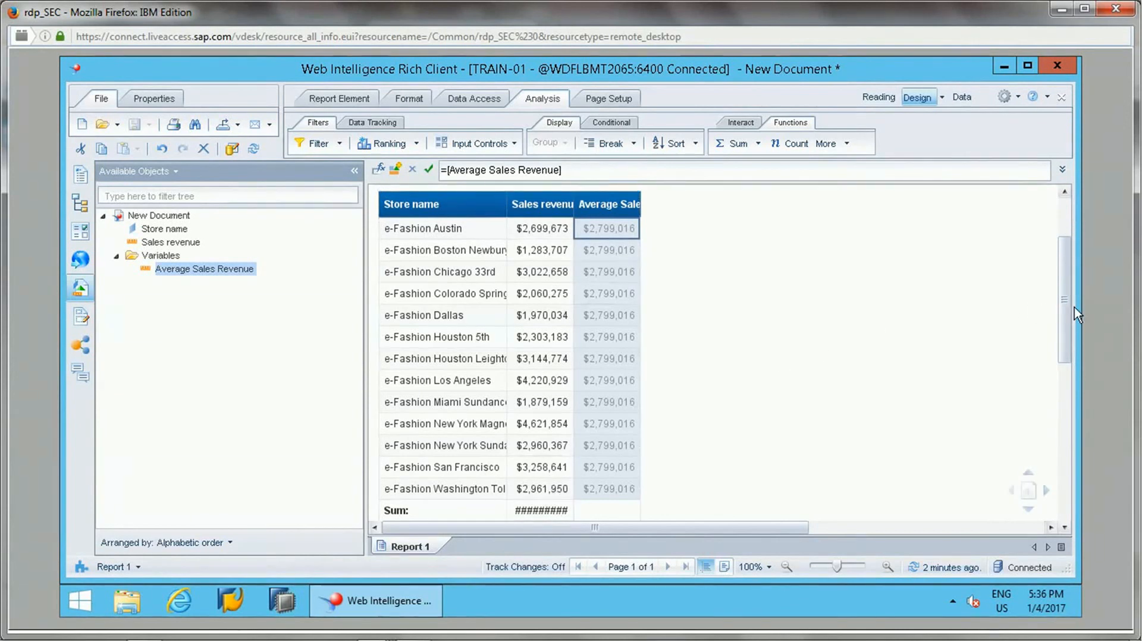
mouse_move(1068, 307)
left_mouse_down()
mouse_move(1068, 366)
mouse_move(1068, 294)
left_mouse_up()
left_click(545, 390)
left_click(601, 310)
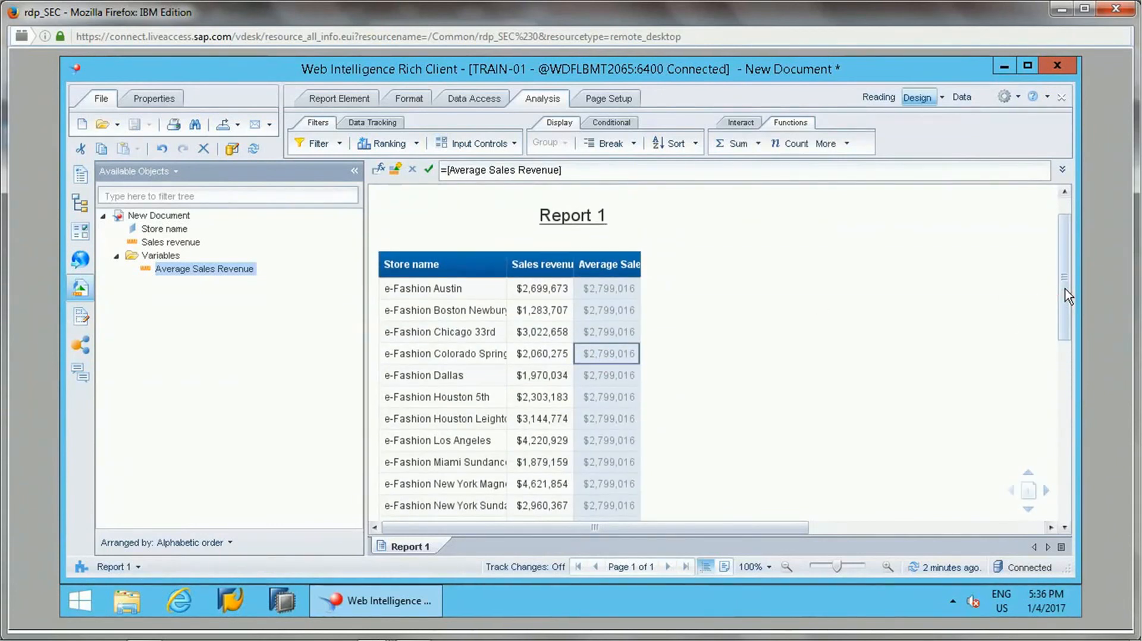